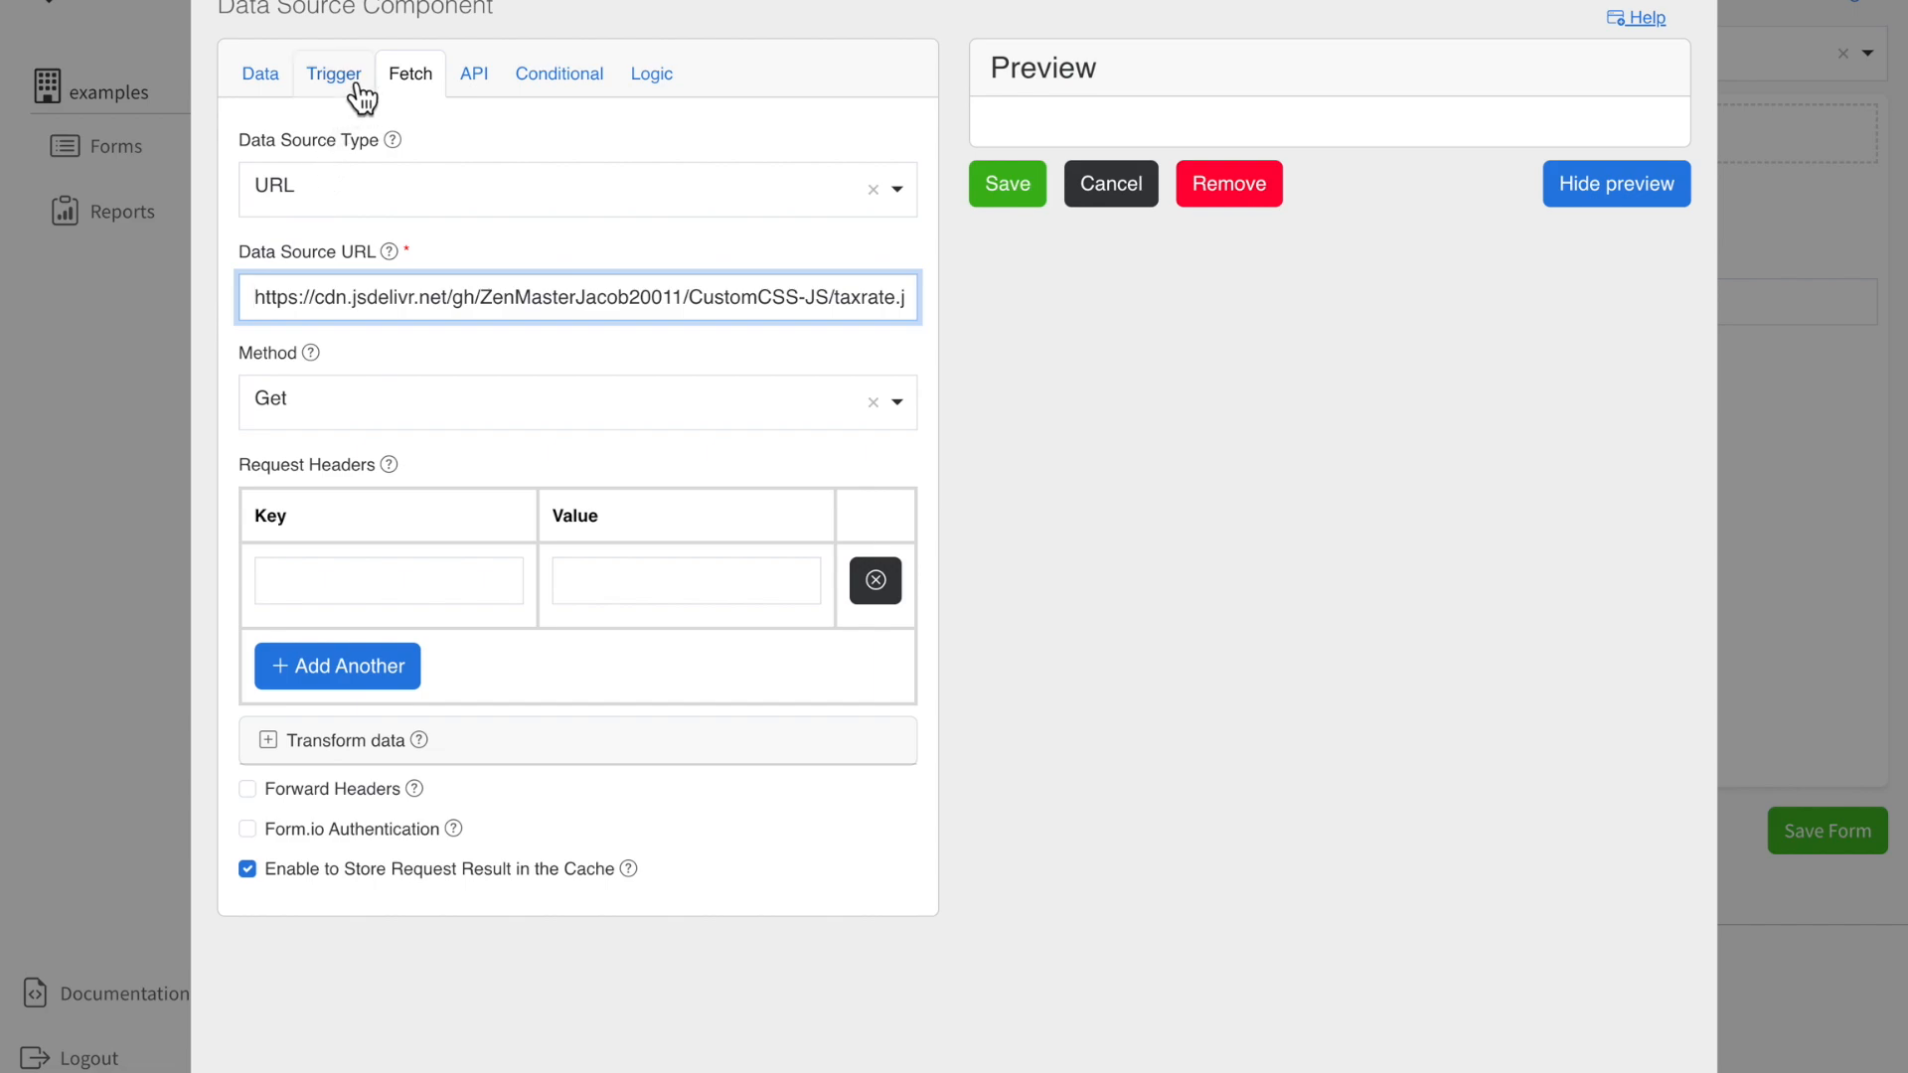
Step: Set the data source component's Triggered Event to "datasourceevent" and save the component
click(359, 97)
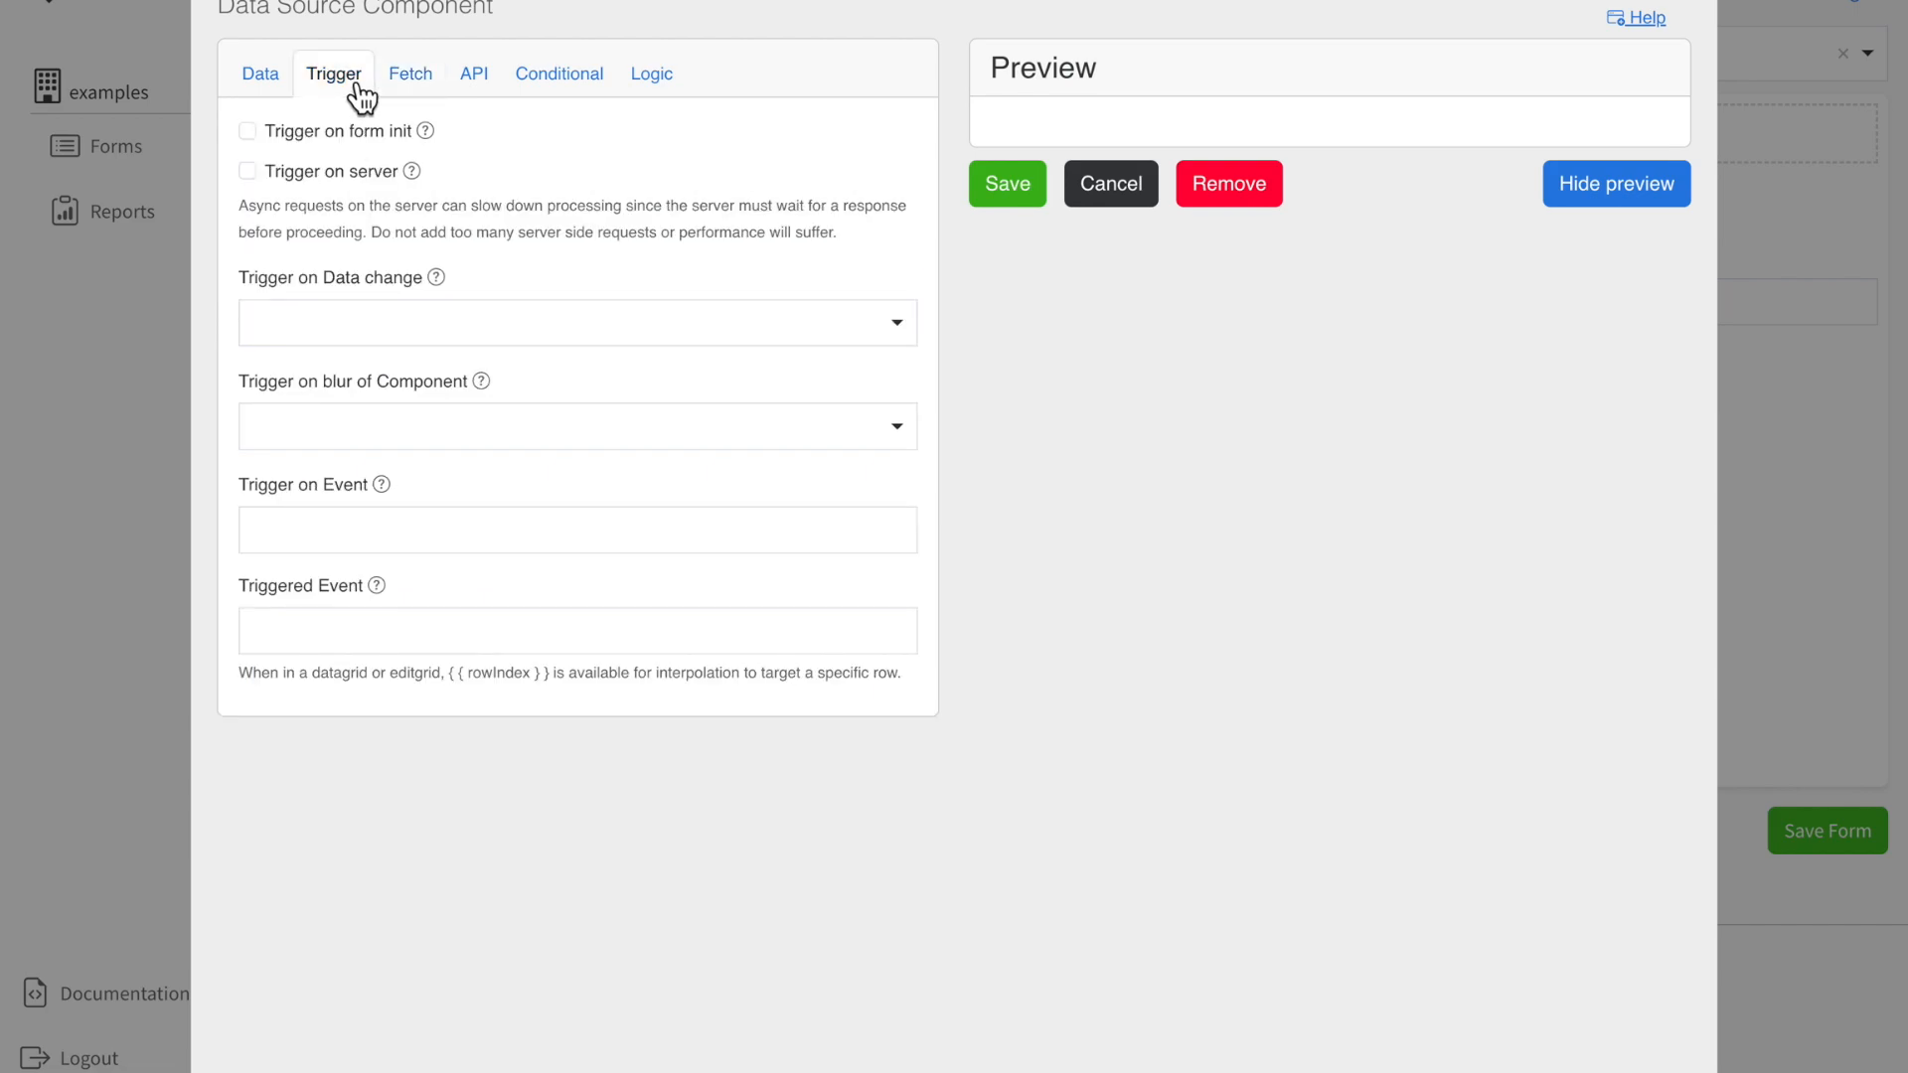
click(250, 134)
click(316, 328)
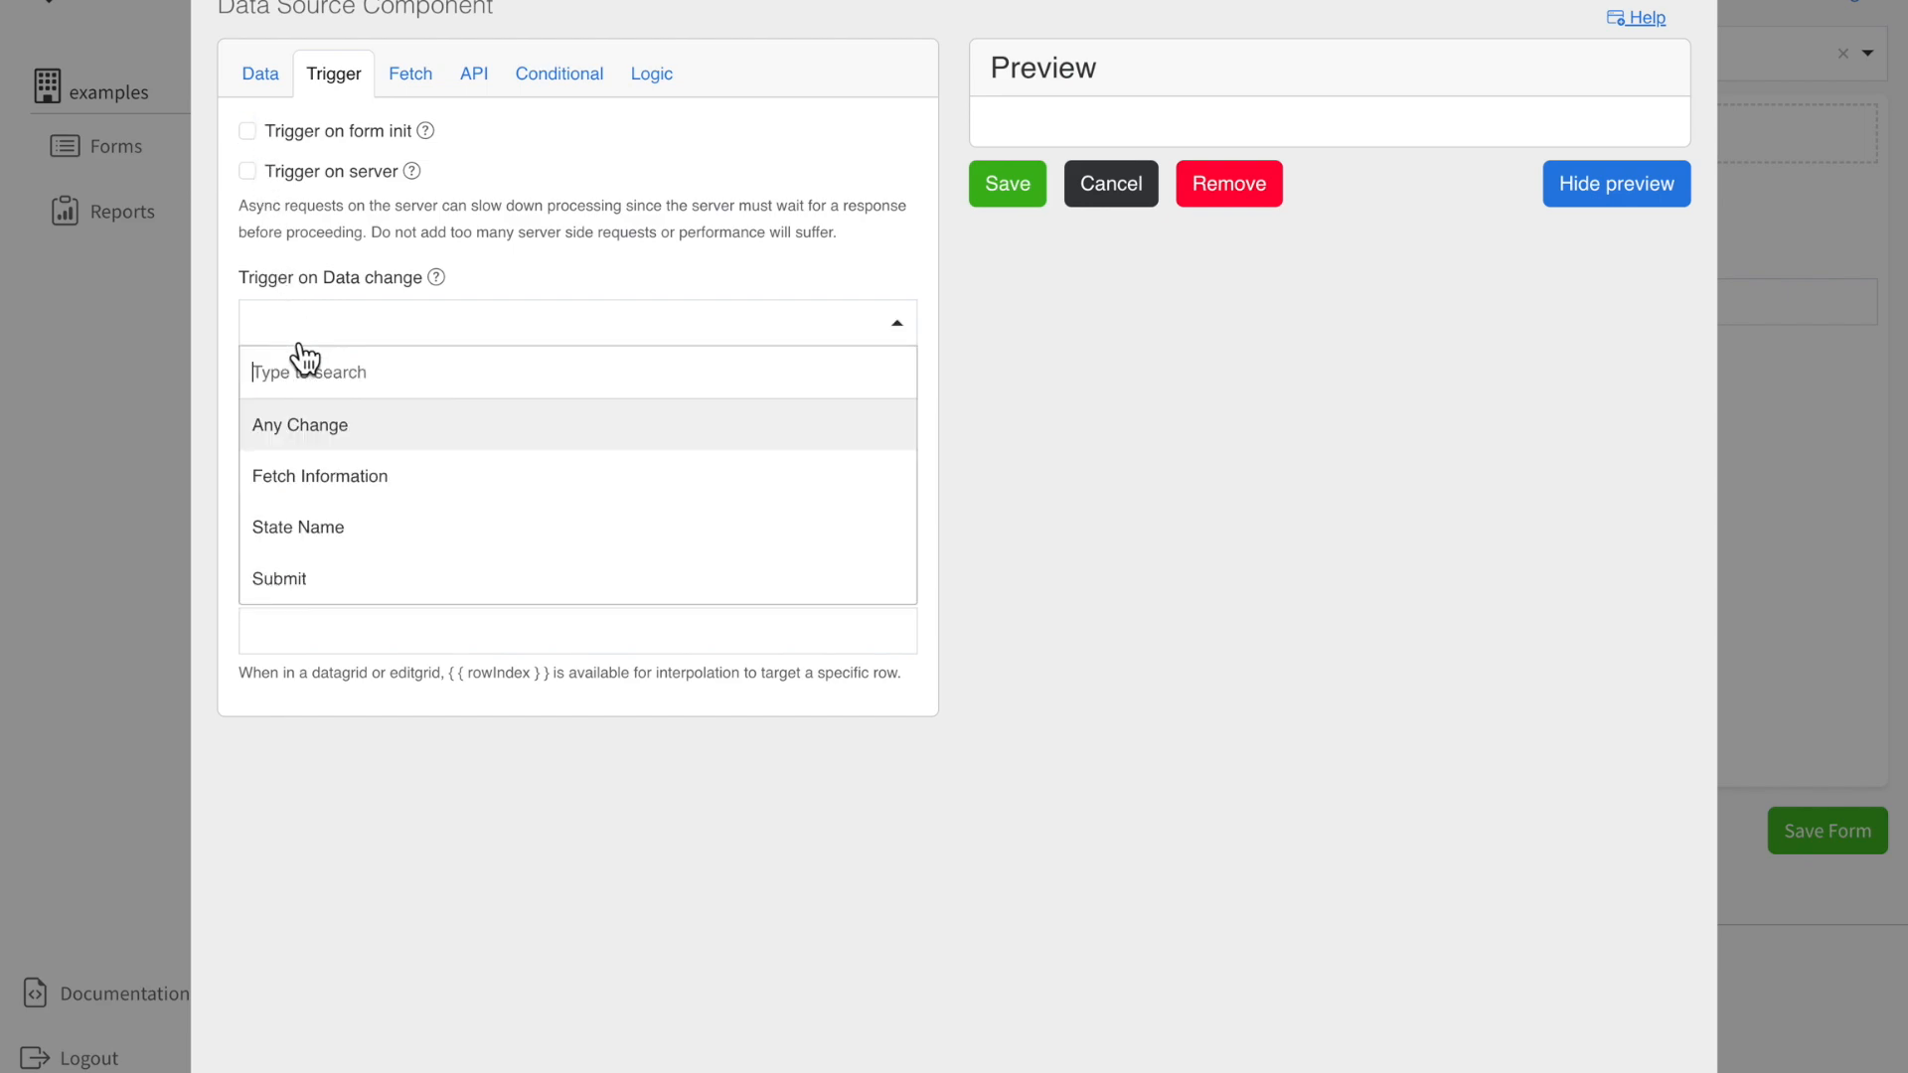
click(358, 337)
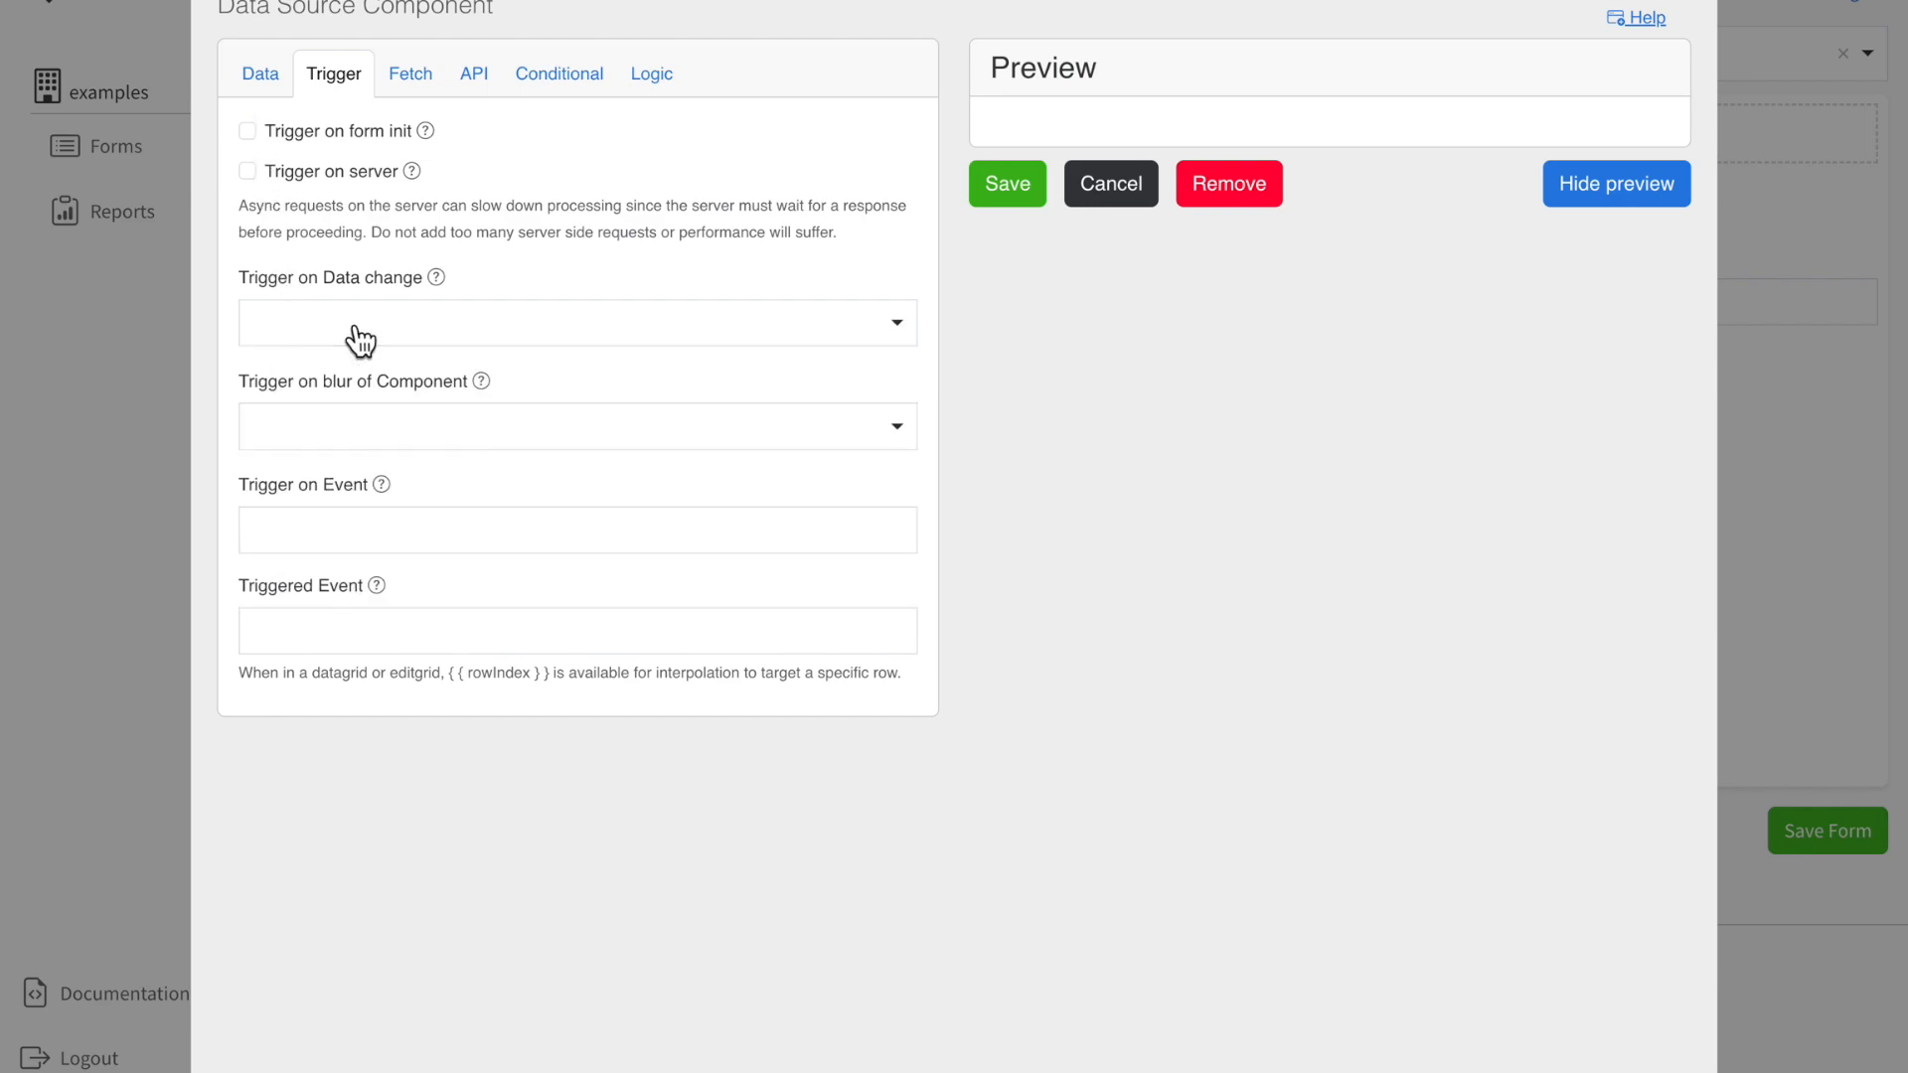
click(331, 626)
text(data)
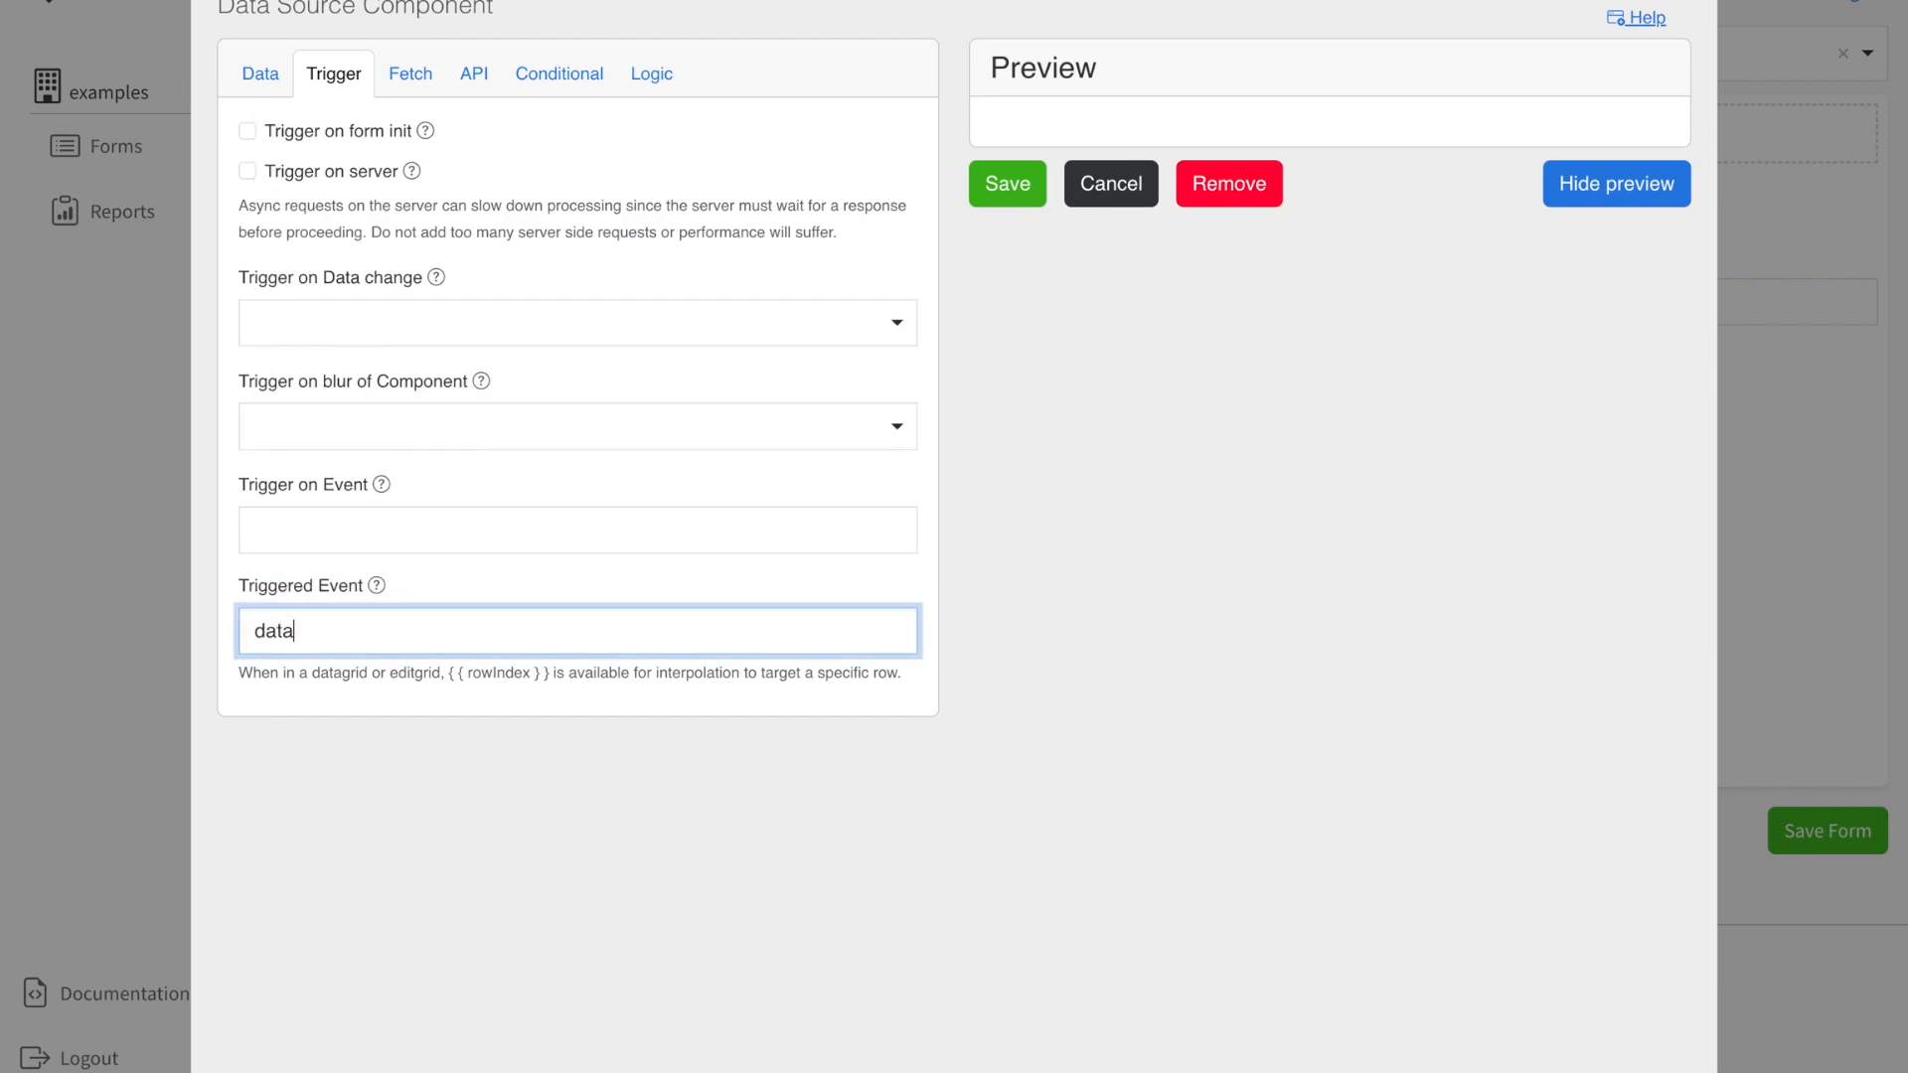
text(sourceevent)
click(1007, 188)
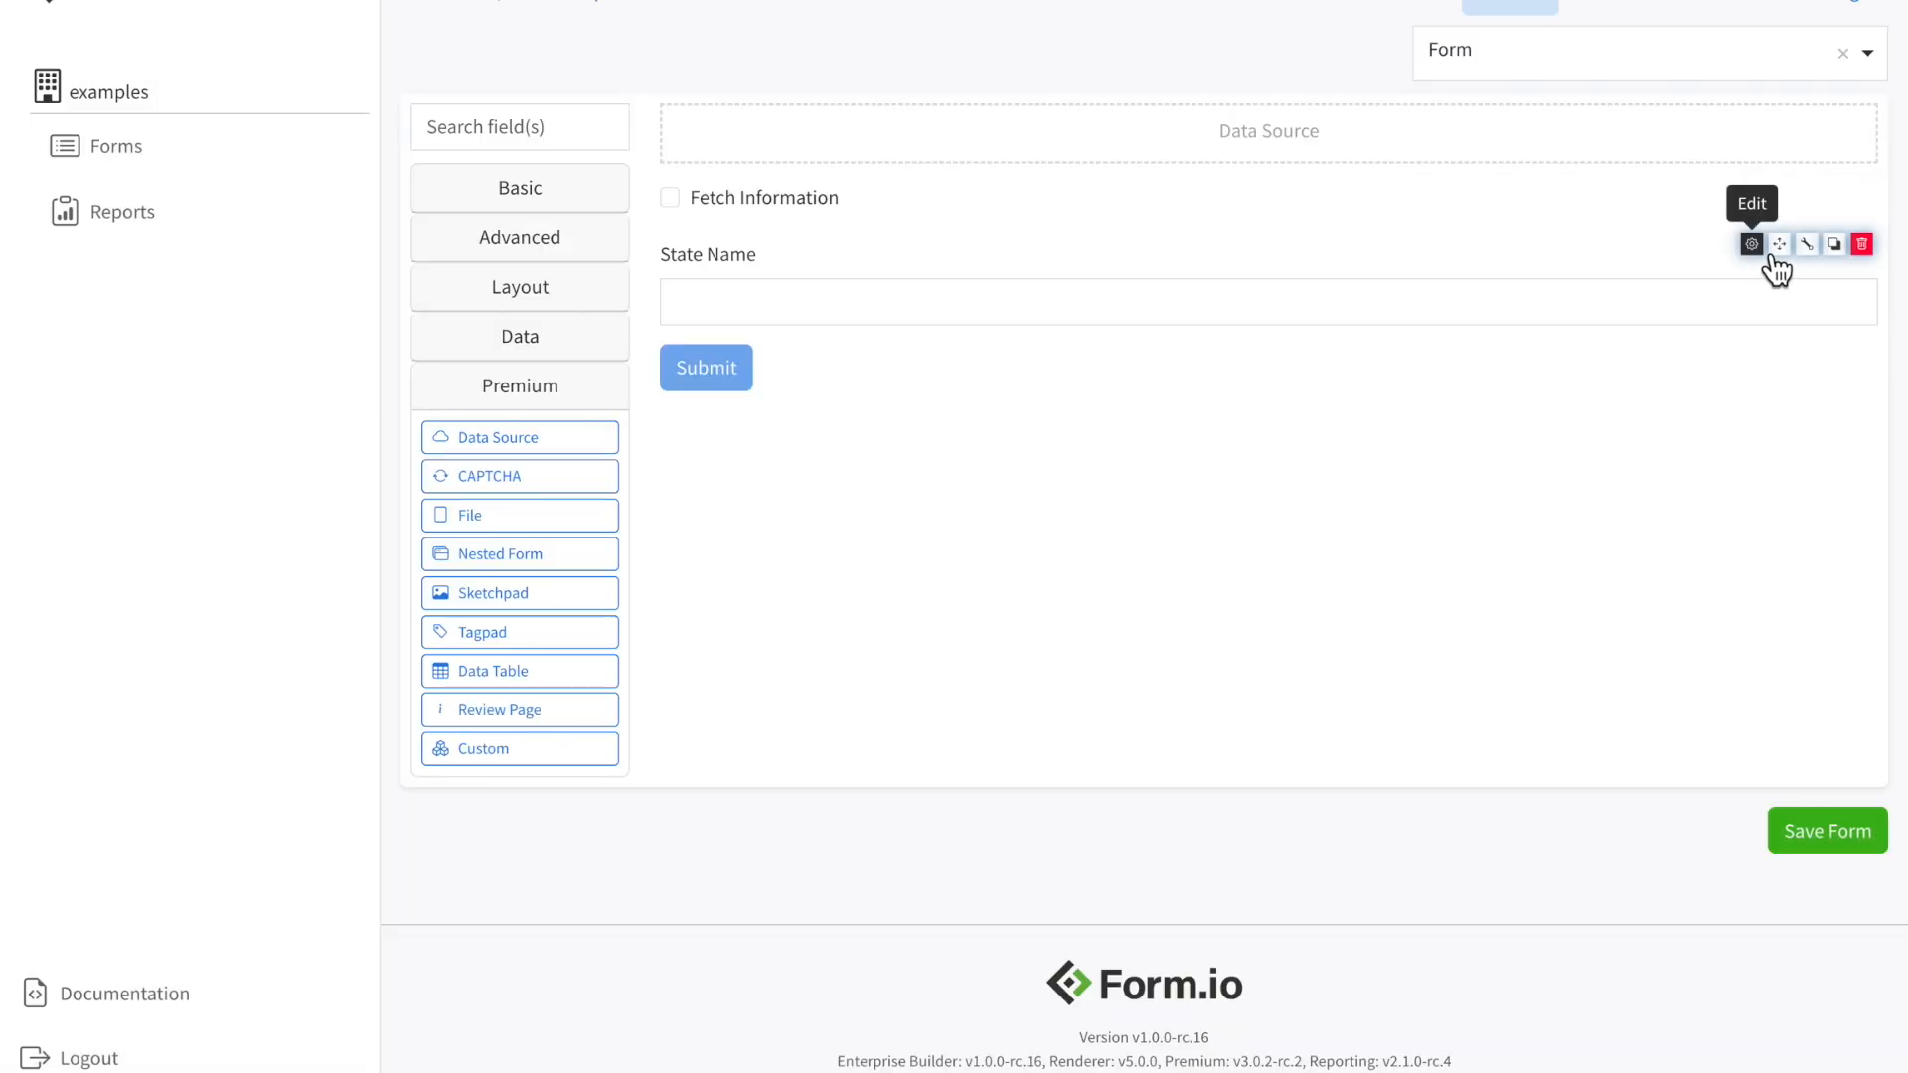
Step: Open the State Name field's "Populate State Information" logic and examine its trigger type and event name
click(1758, 245)
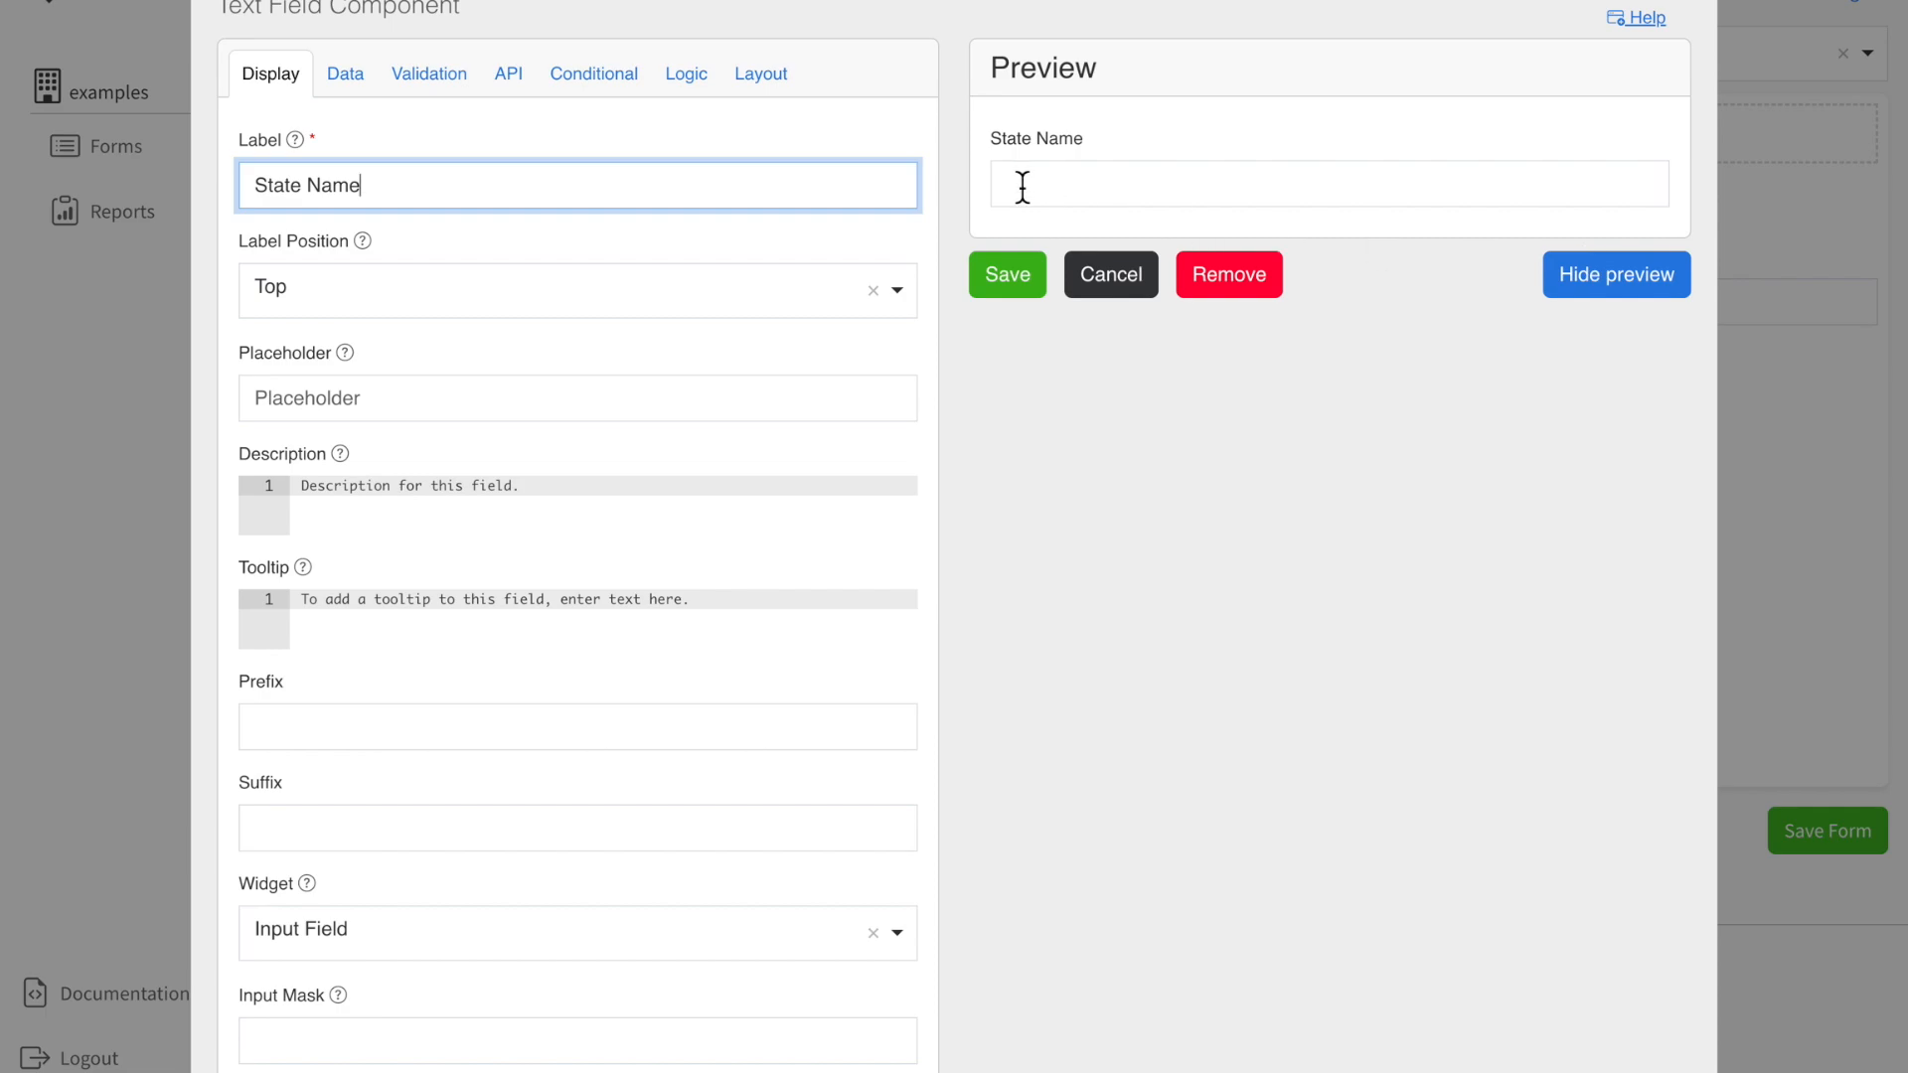
click(703, 91)
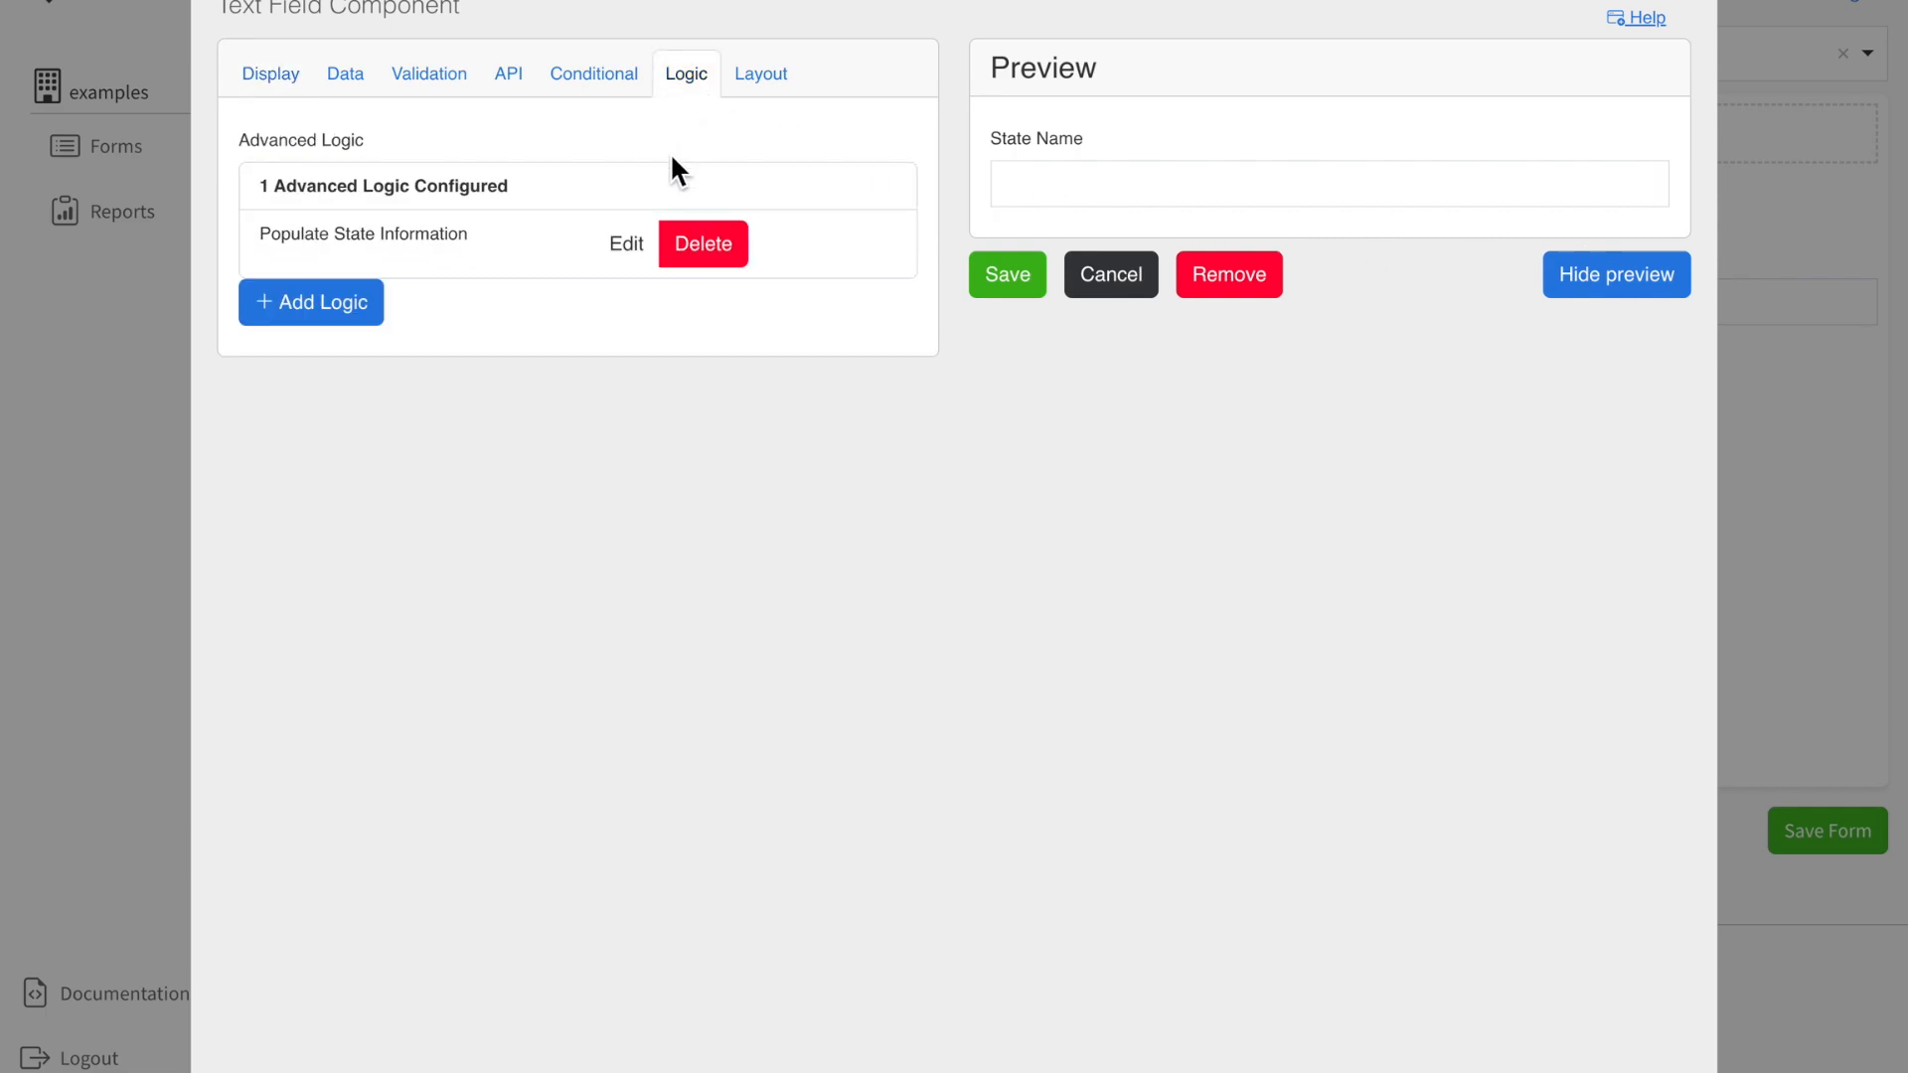
click(628, 248)
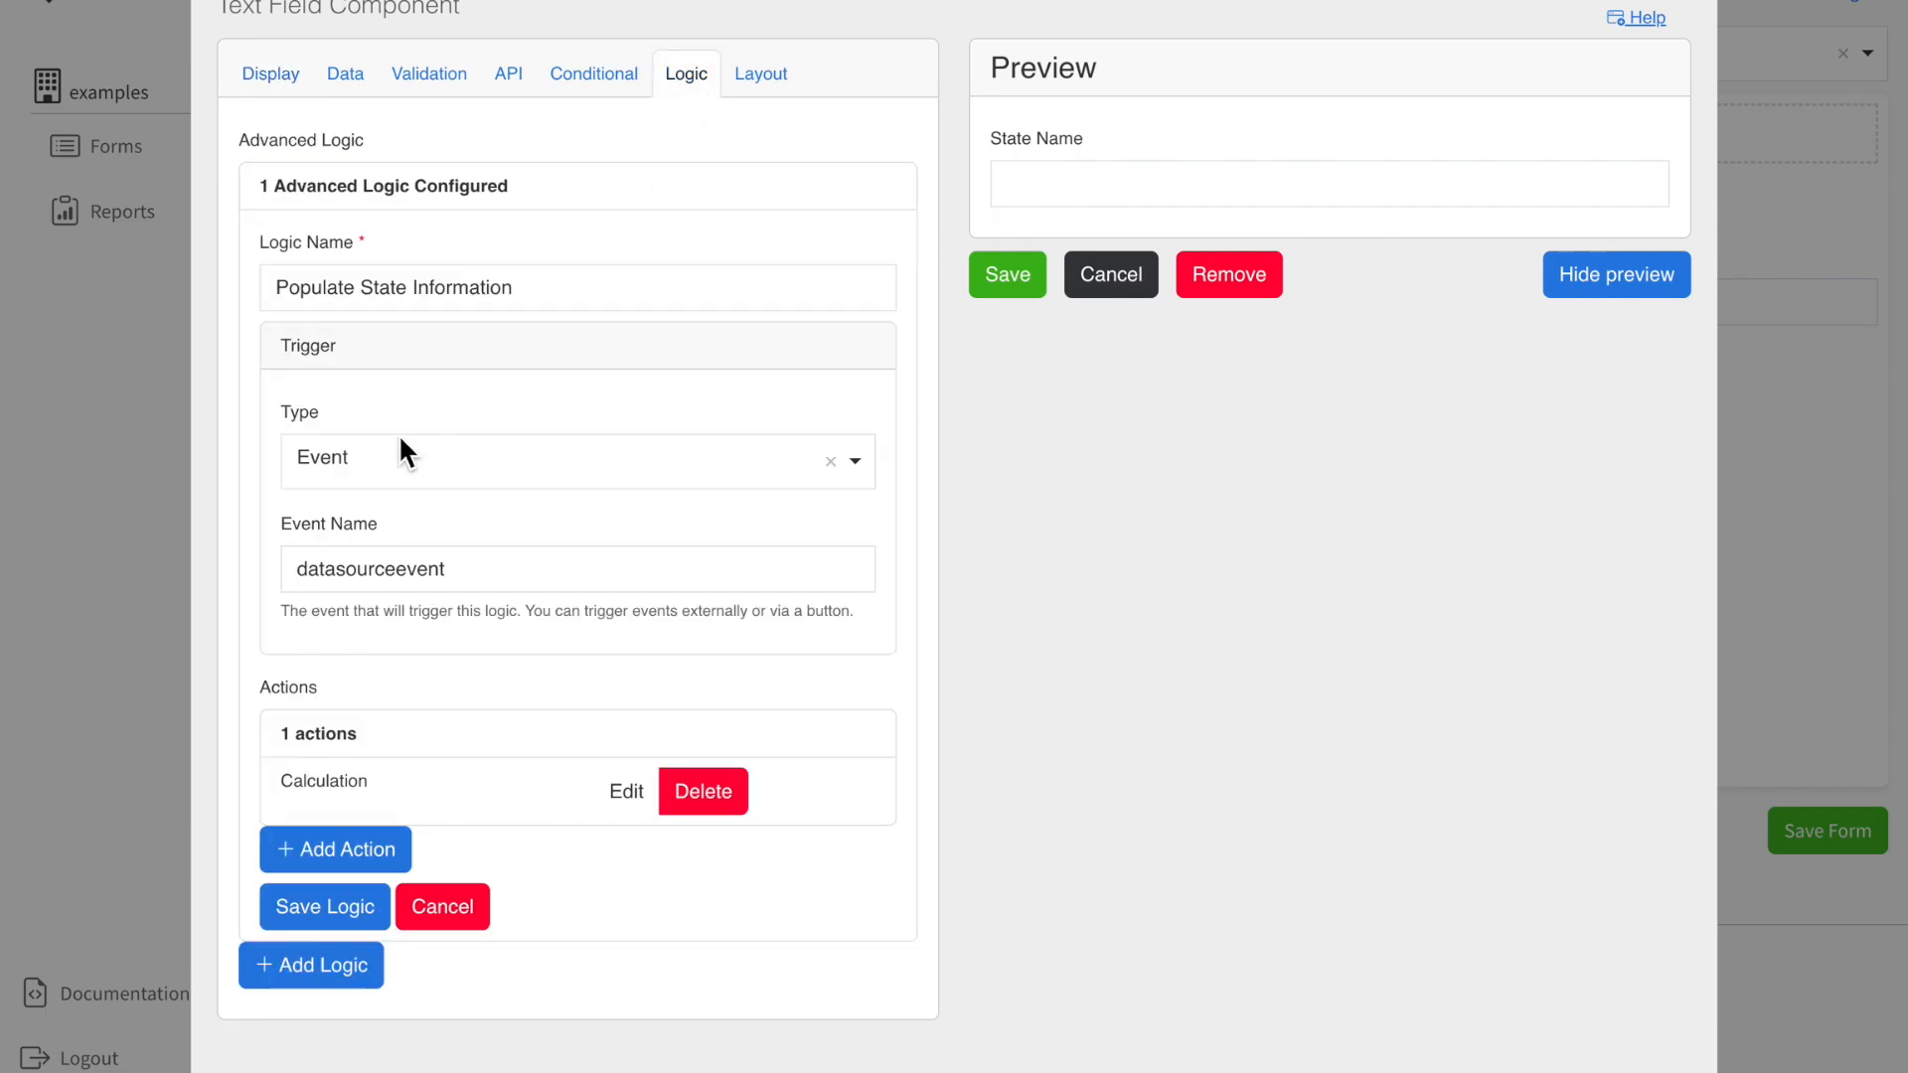
drag(471, 568, 294, 573)
click(294, 573)
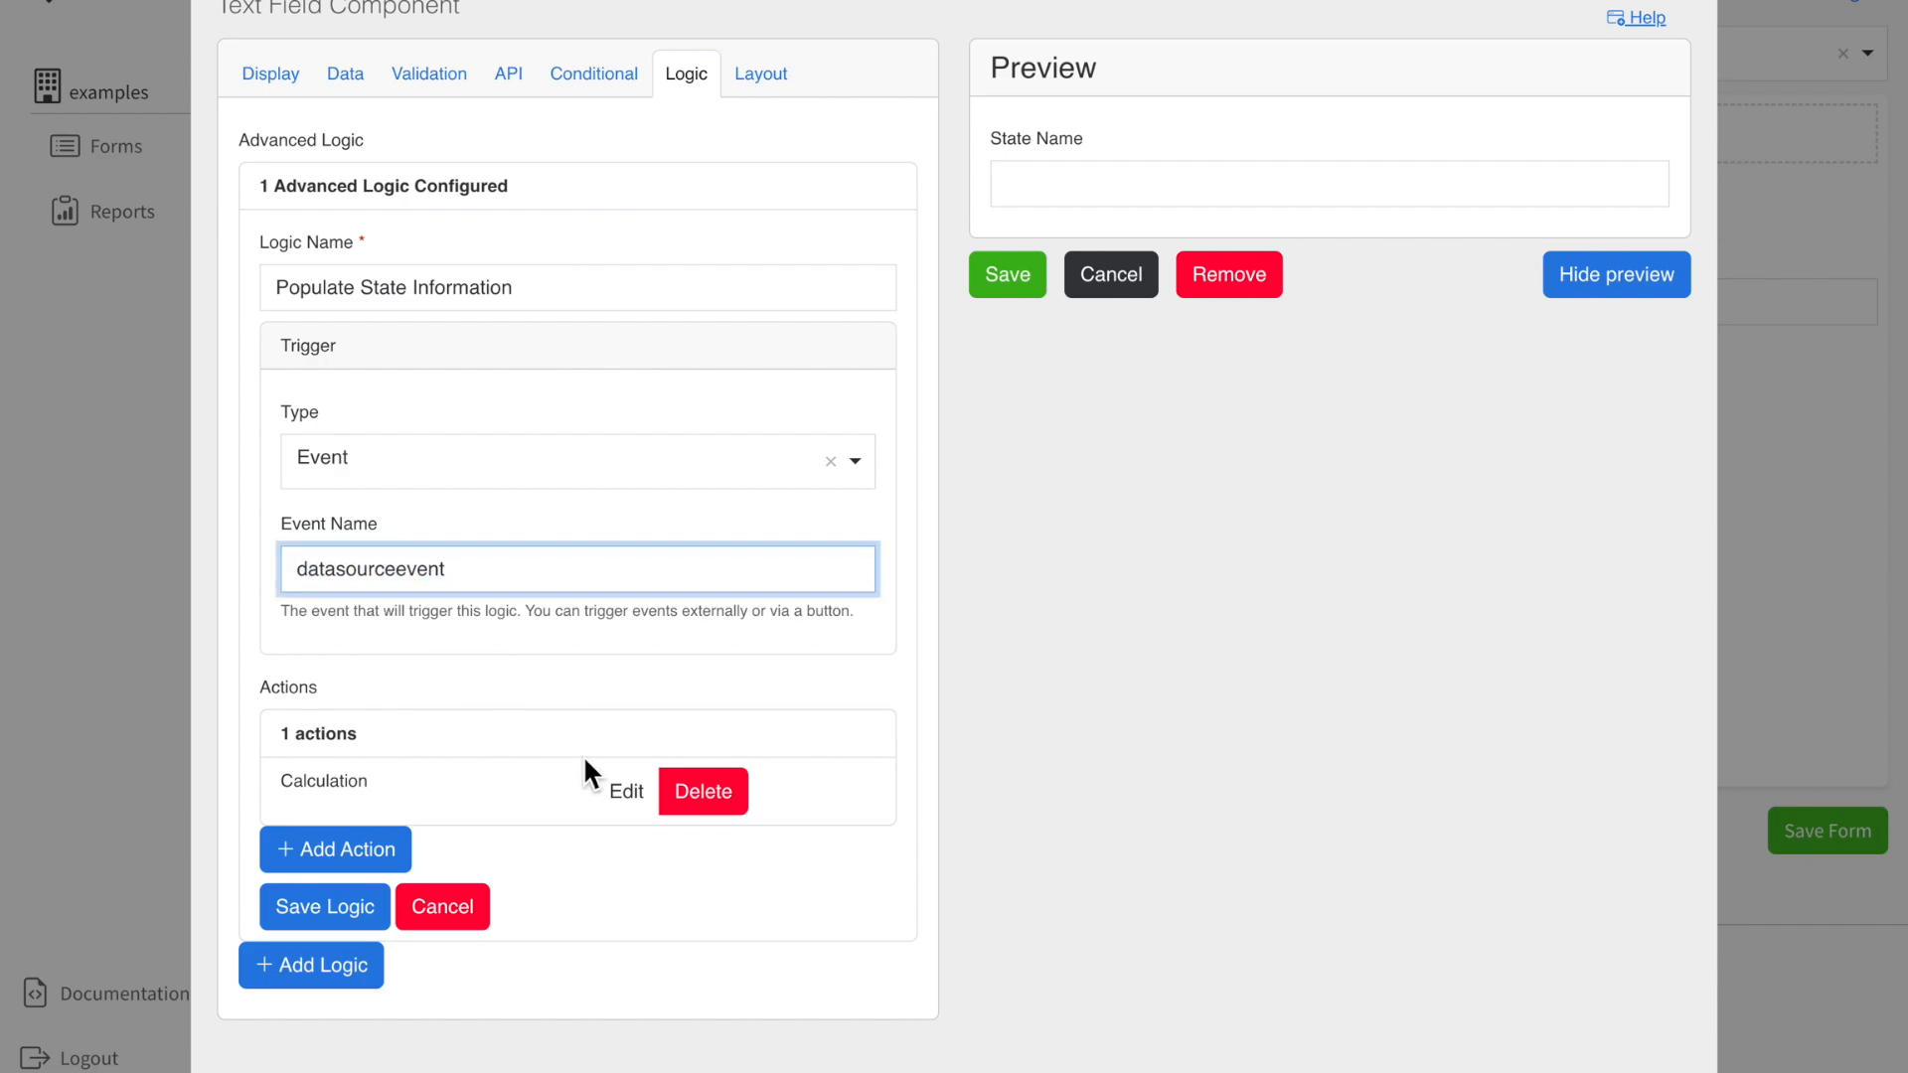
Step: Examine the Calculation action's JavaScript value in the State Name logic, then close the field settings without saving
click(626, 795)
scroll(617, 795, down, 5)
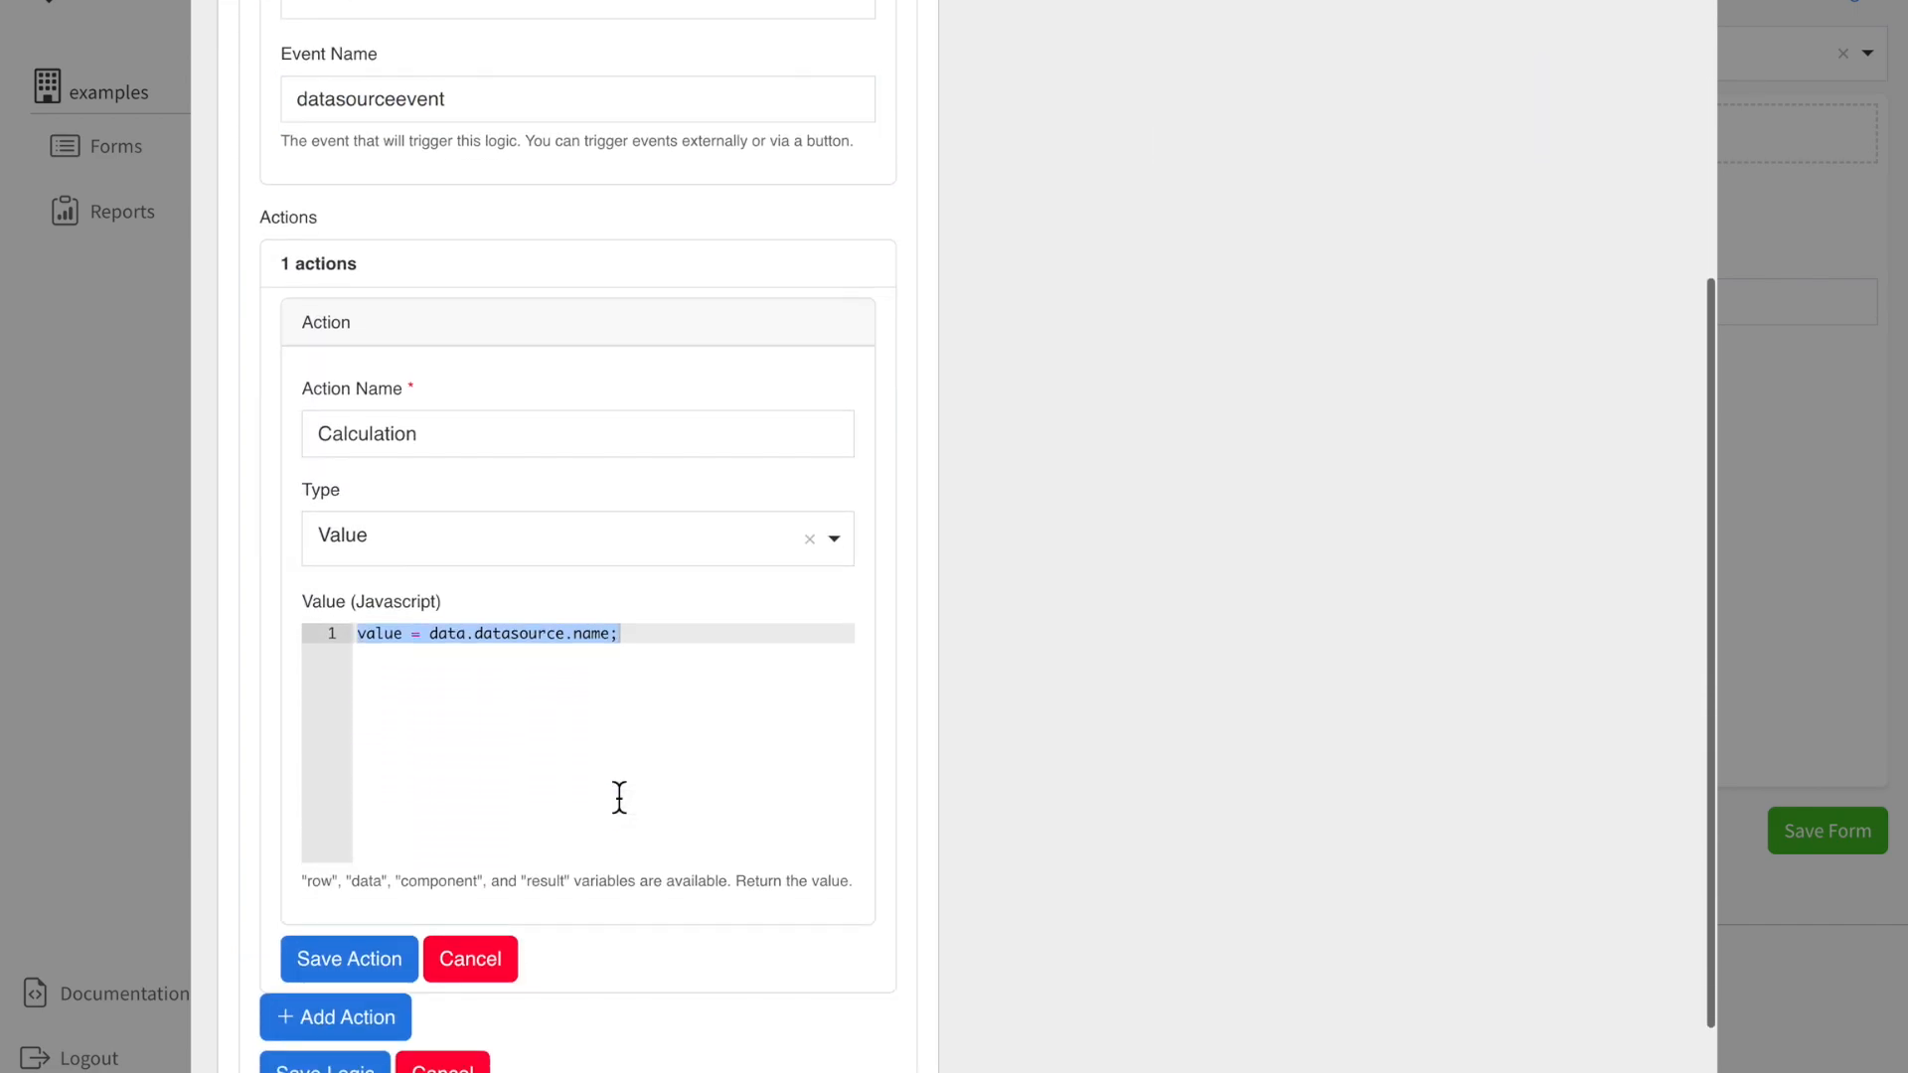
click(695, 679)
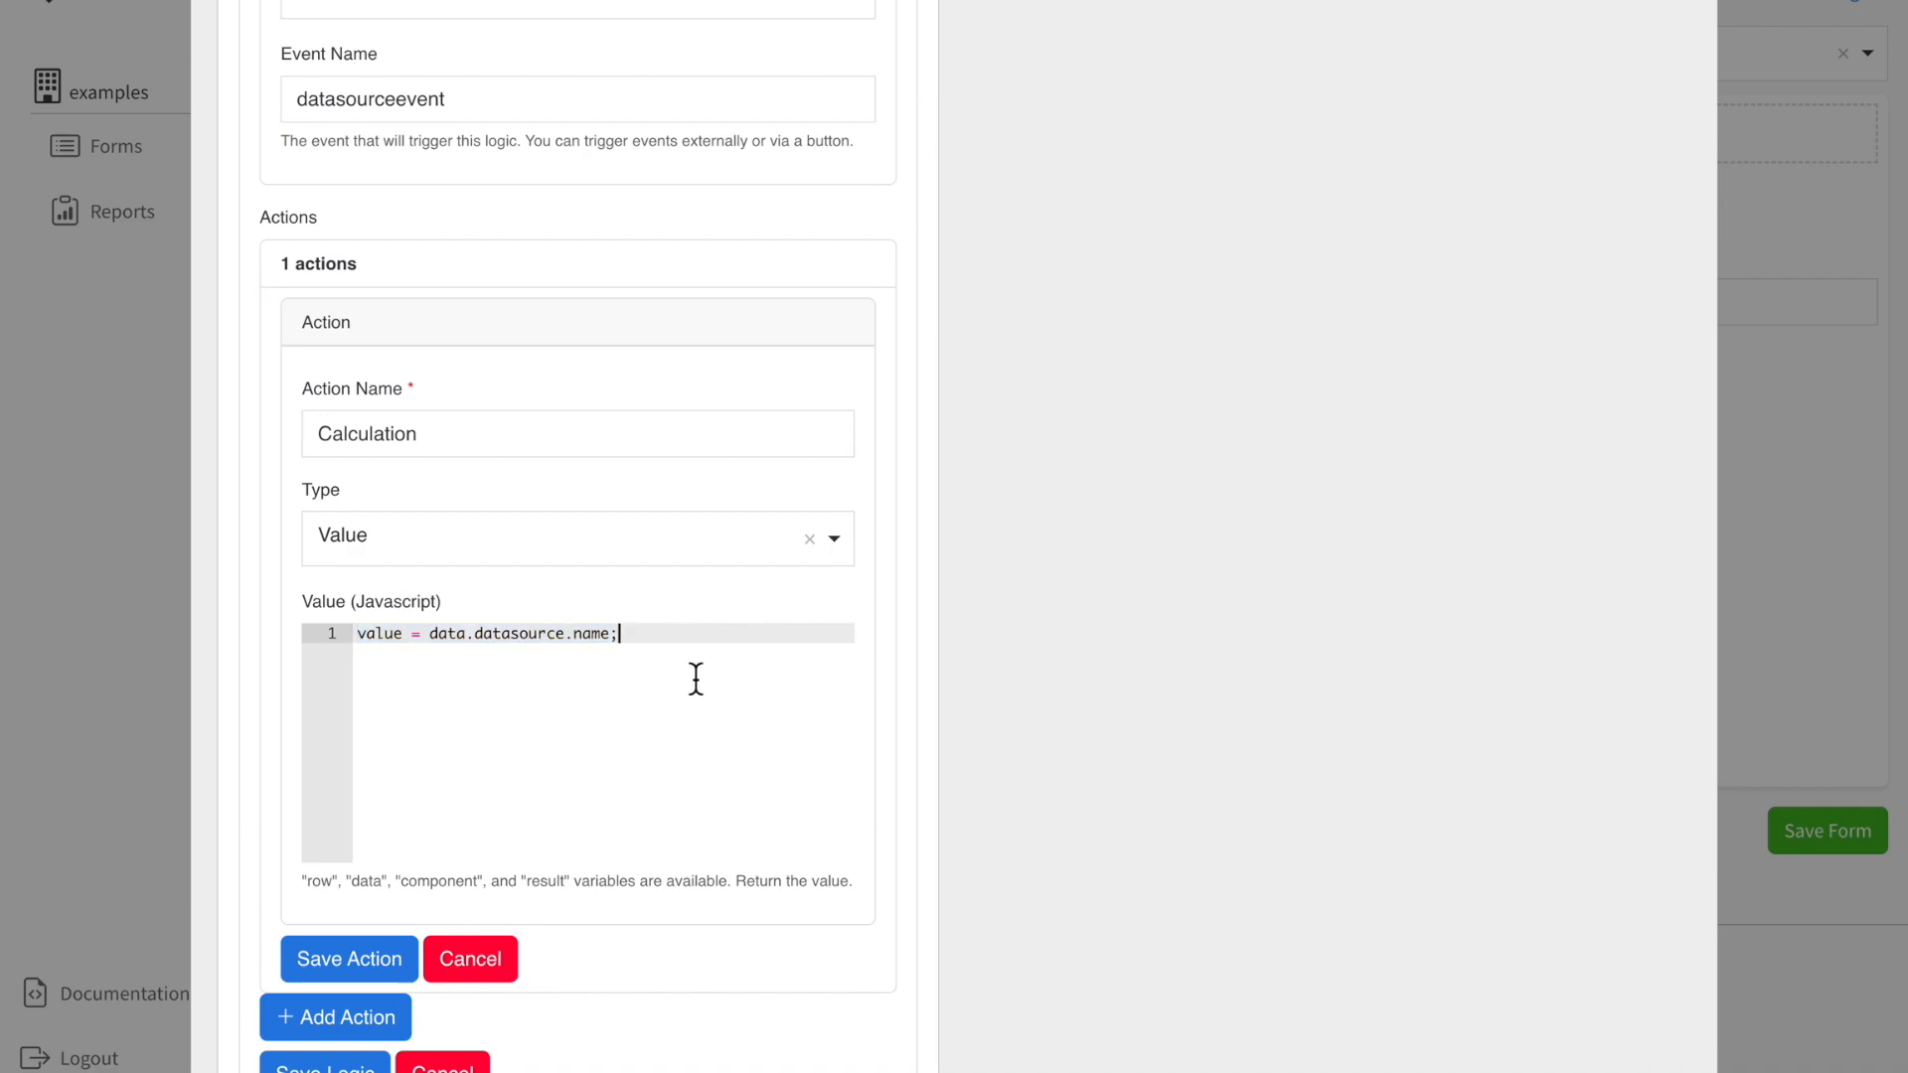
scroll(695, 680, up, 5)
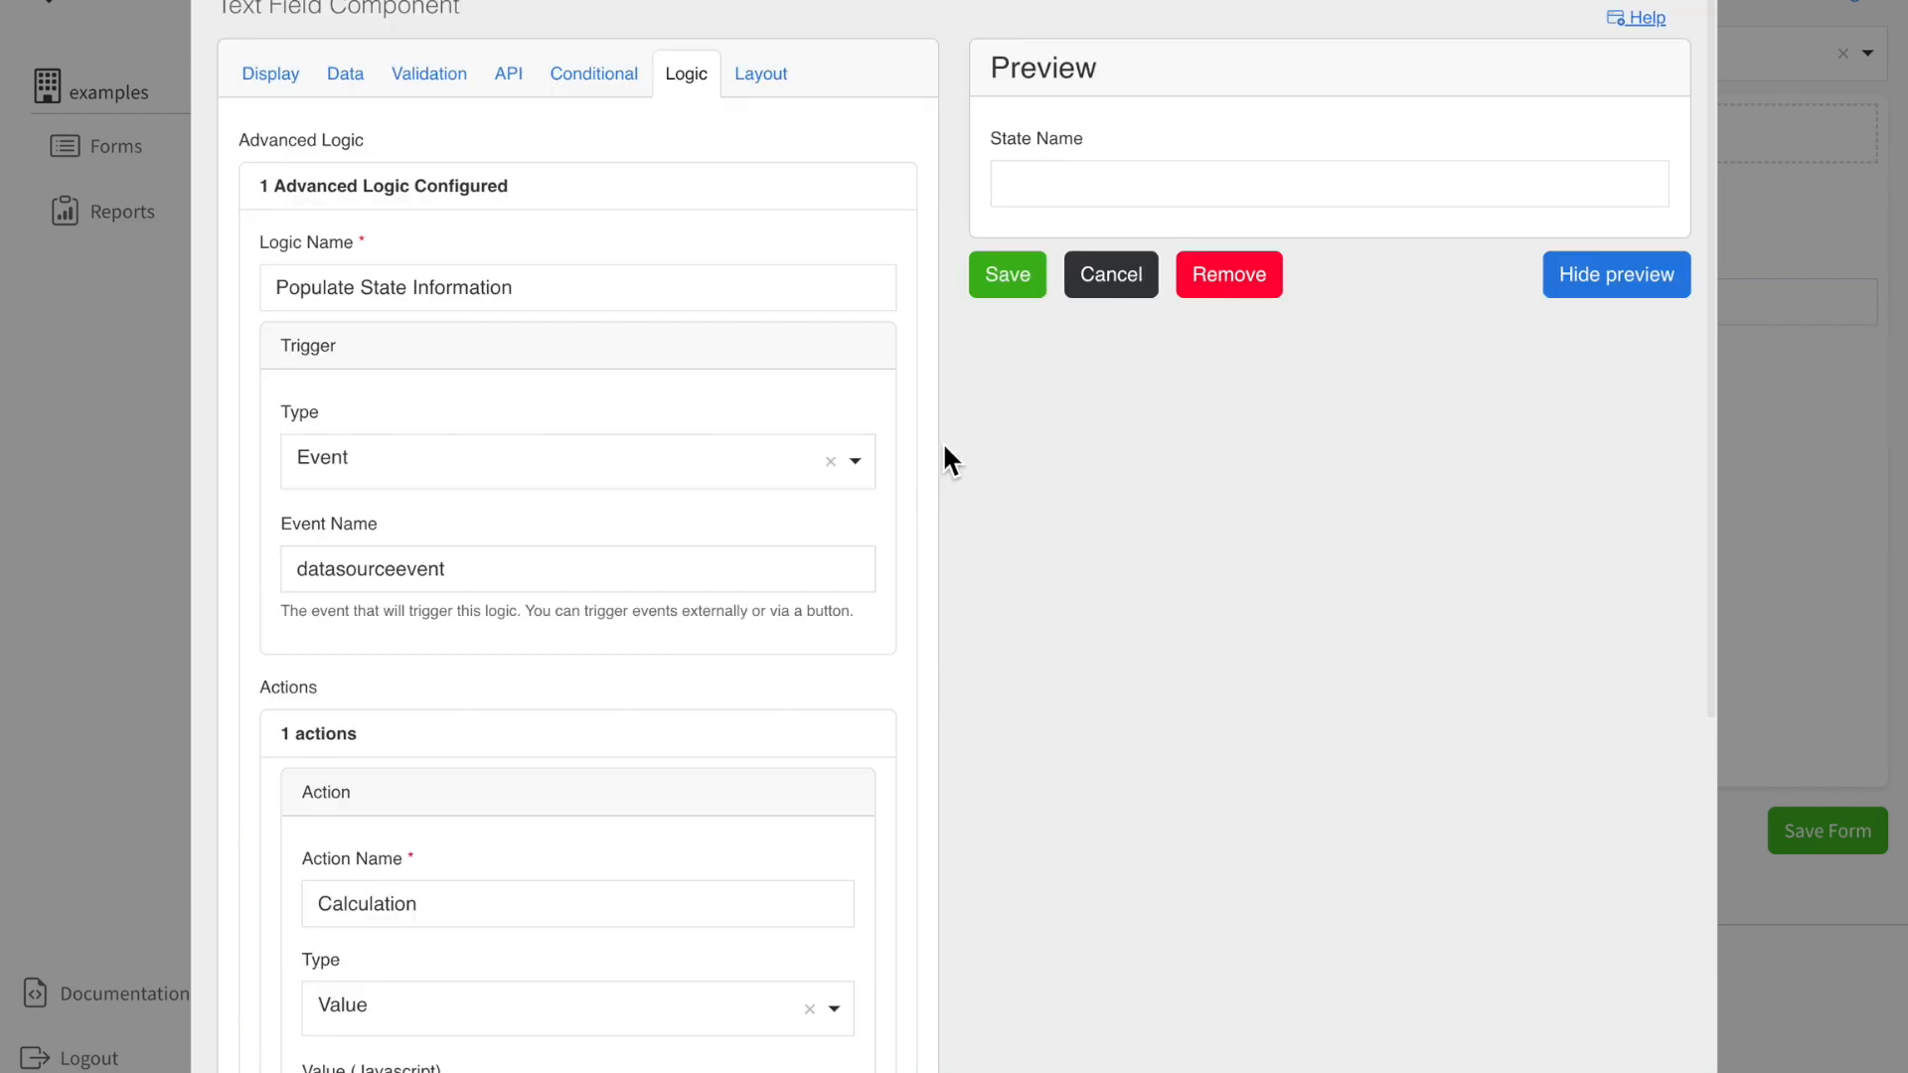
click(1129, 288)
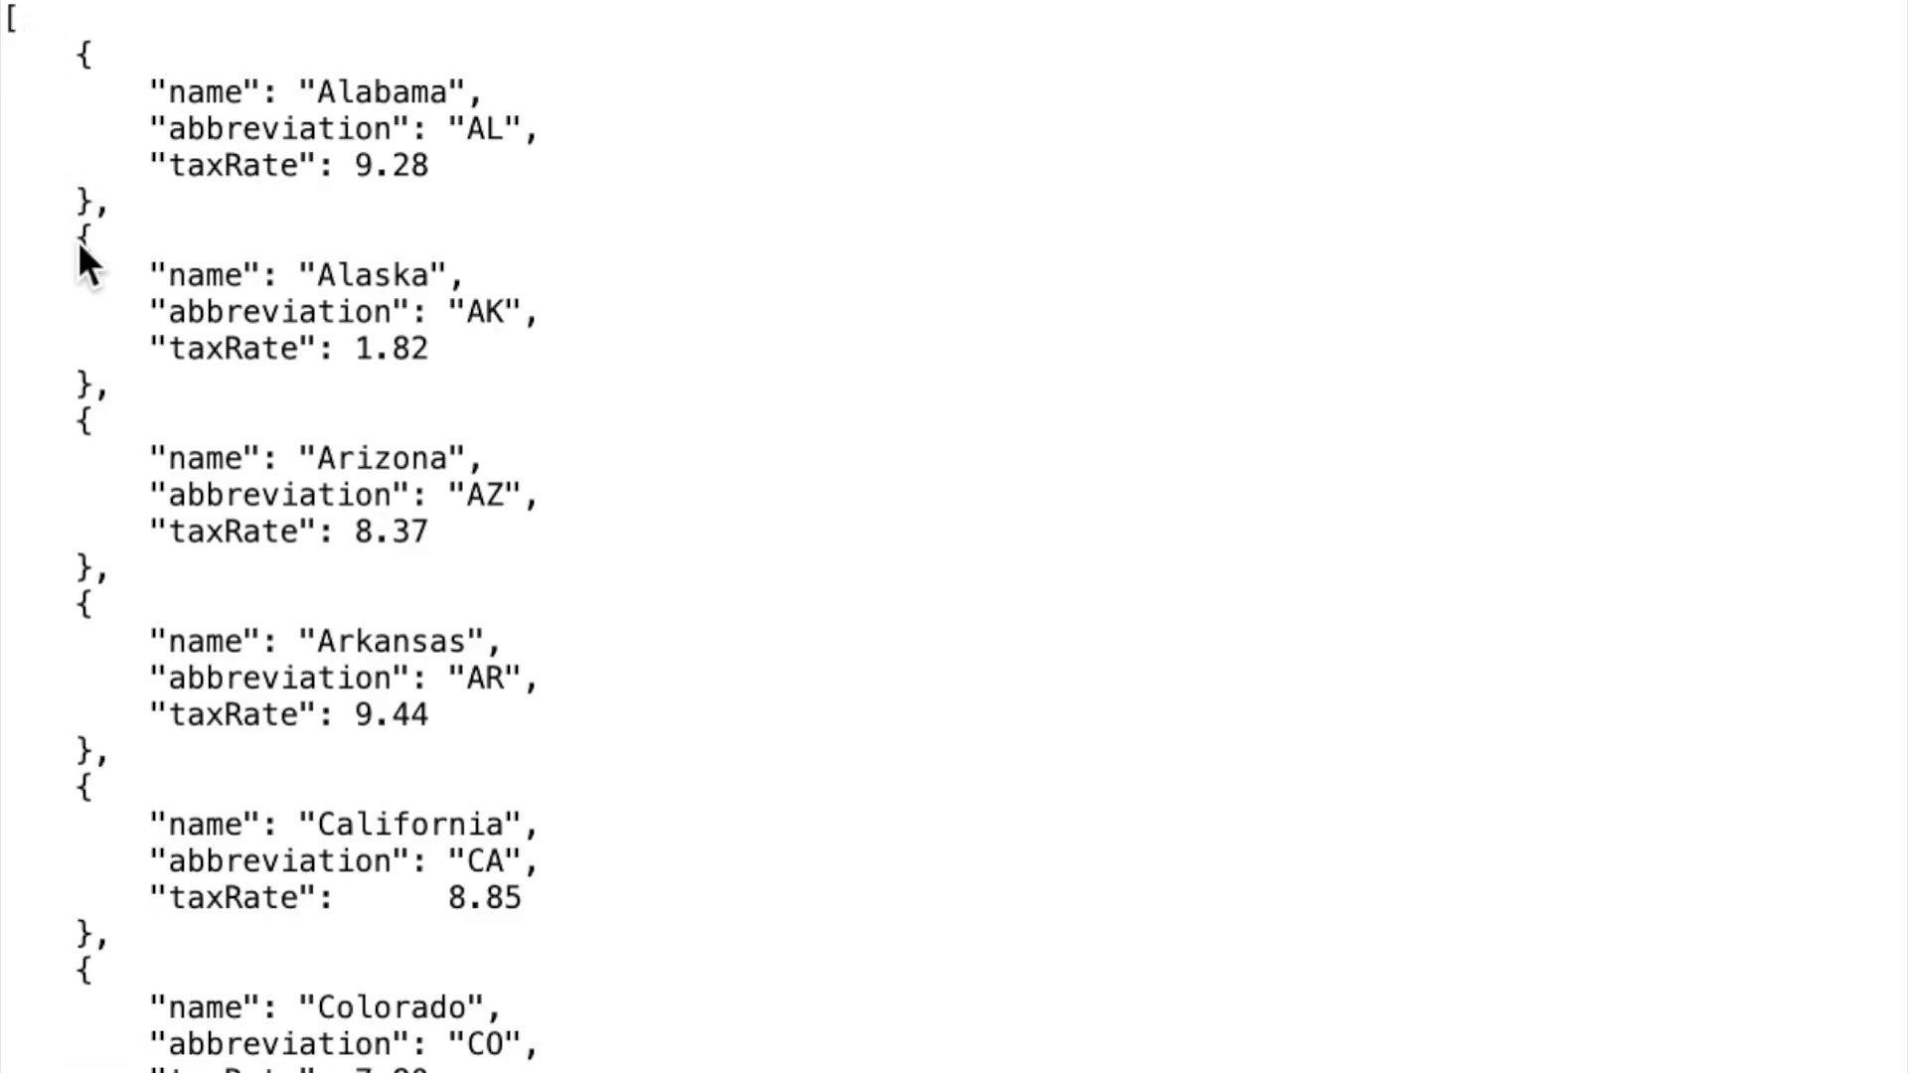
Step: Read through the JSON list of states with their abbreviations and tax rates
scroll(78, 240, down, 5)
scroll(78, 246, down, 18)
scroll(78, 246, down, 7)
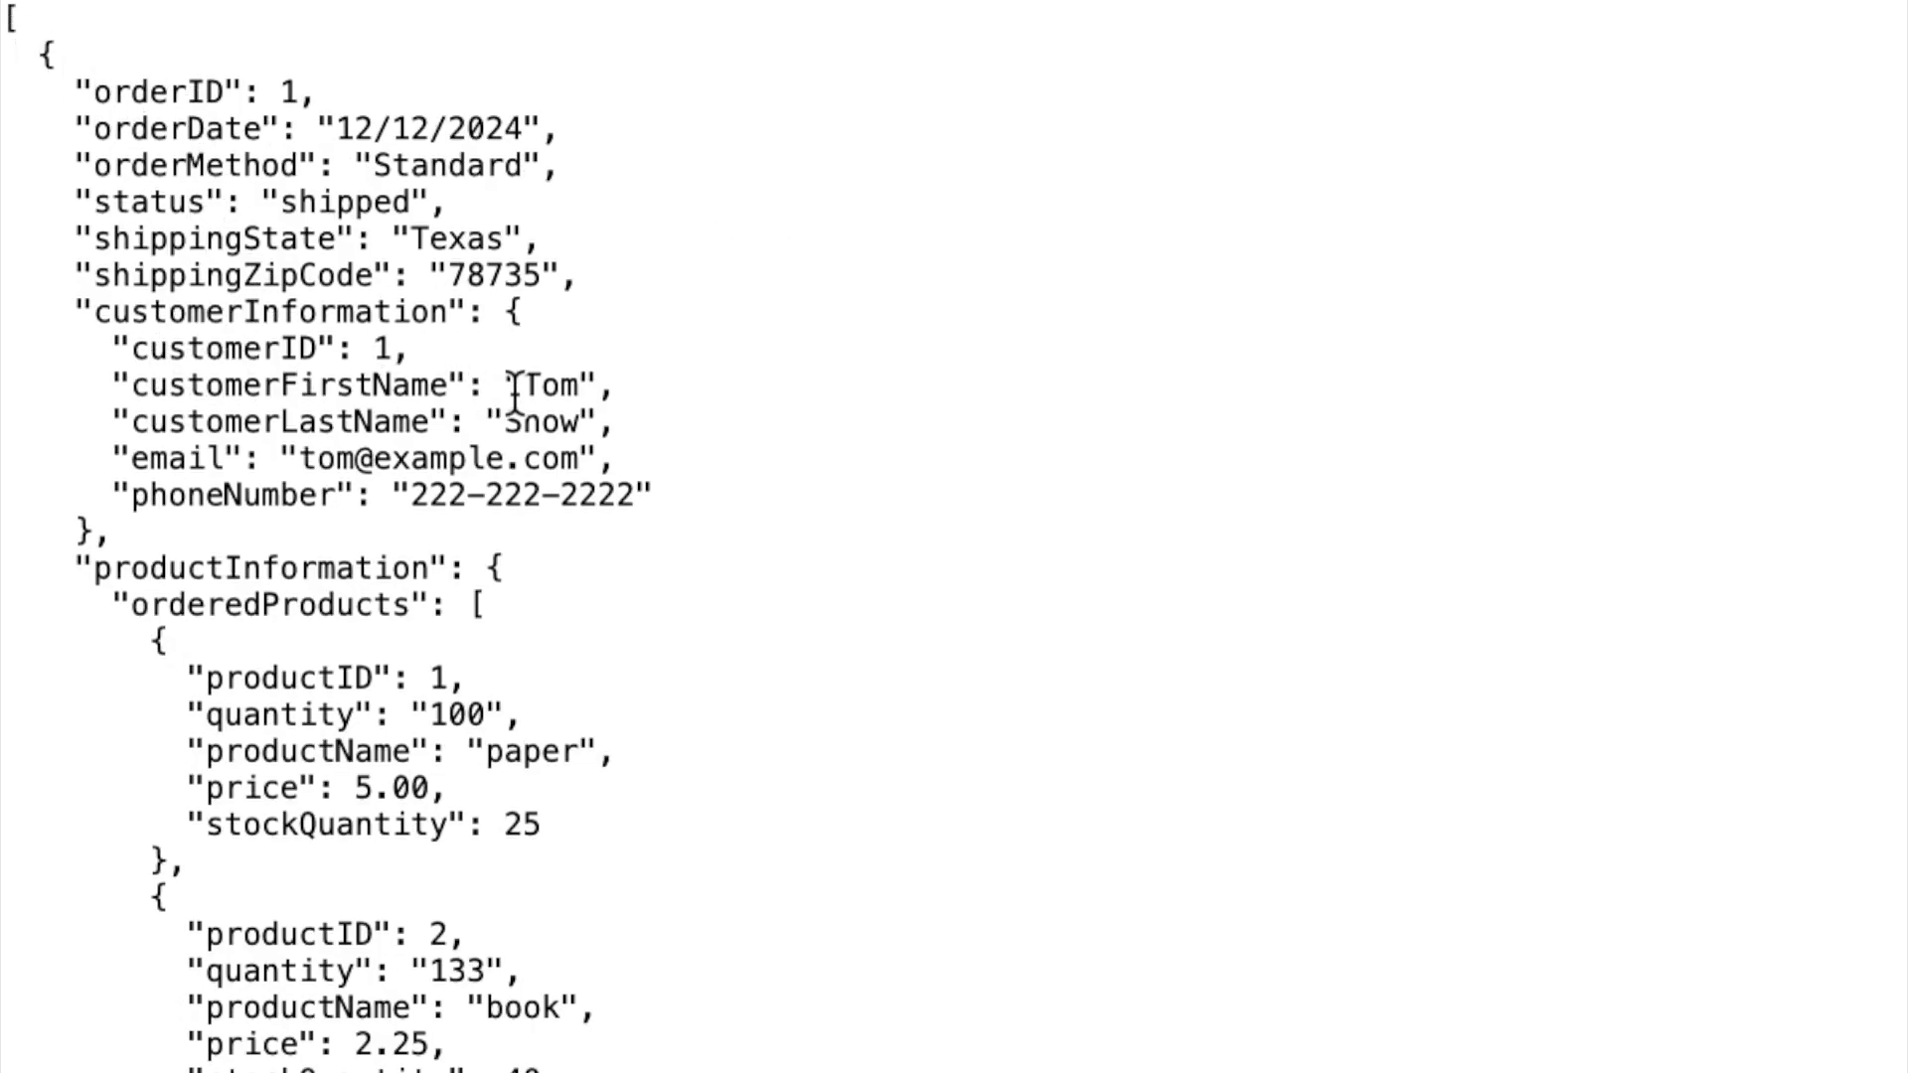
Step: Examine the orders JSON, highlighting the productInformation block and the orderID entry of the first order
drag(92, 568, 533, 801)
click(532, 801)
drag(319, 90, 85, 91)
scroll(427, 498, down, 10)
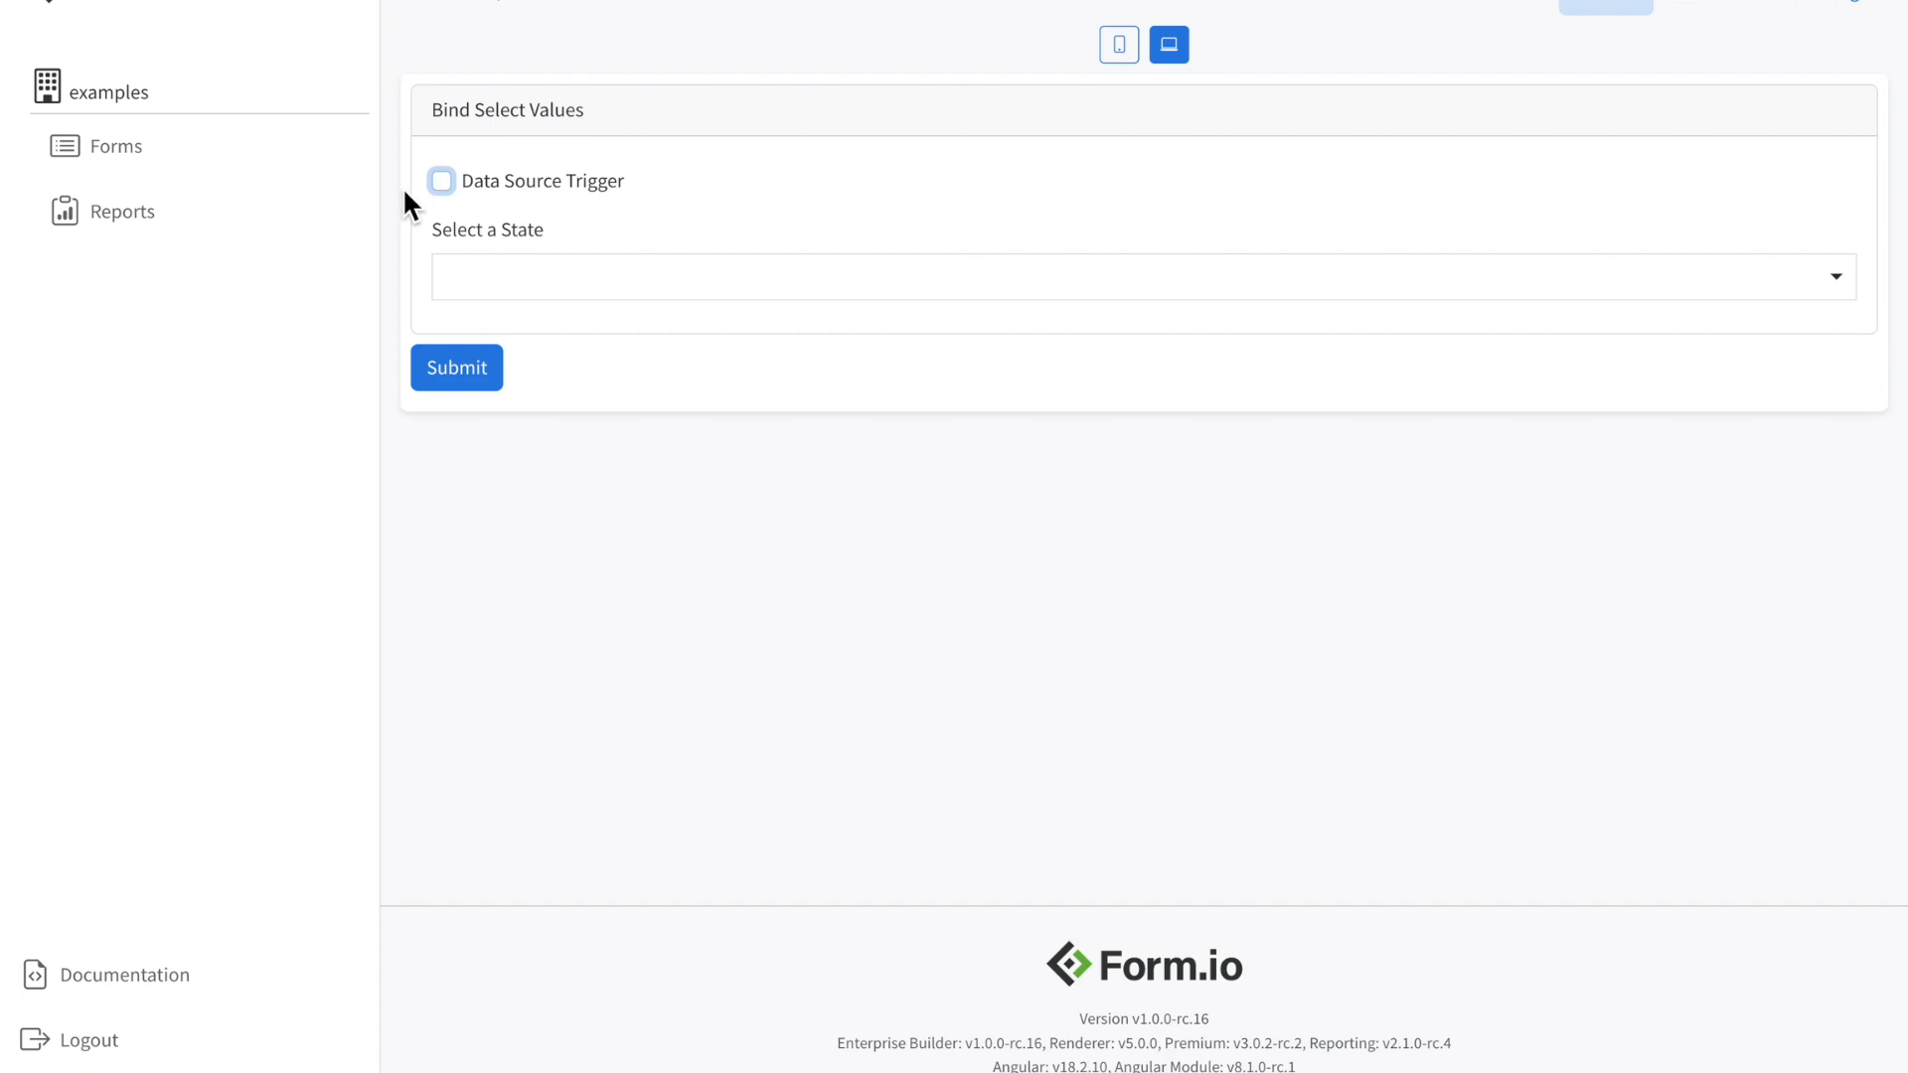
Step: Open the "Data Source - Calculated Values" form and toggle Populate Record to test filling the data grid
click(202, 175)
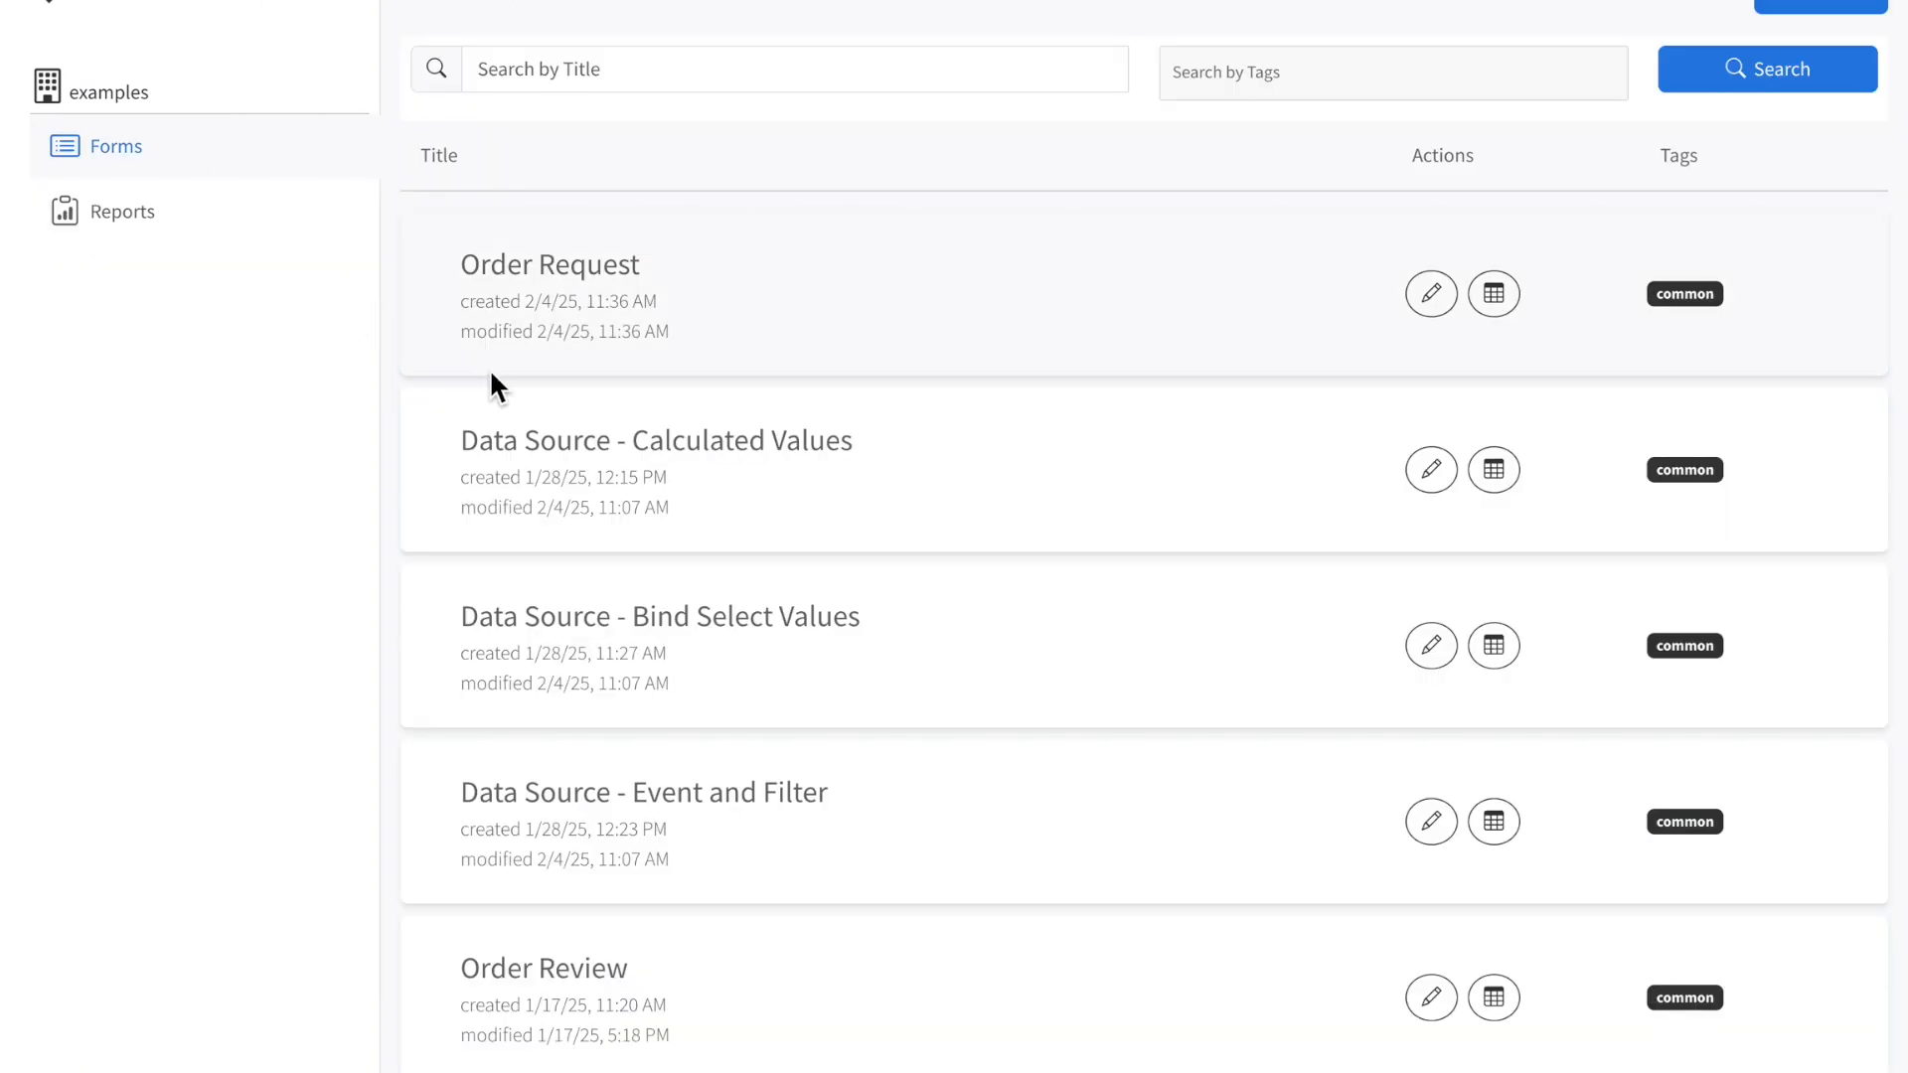
click(600, 443)
click(582, 181)
click(582, 183)
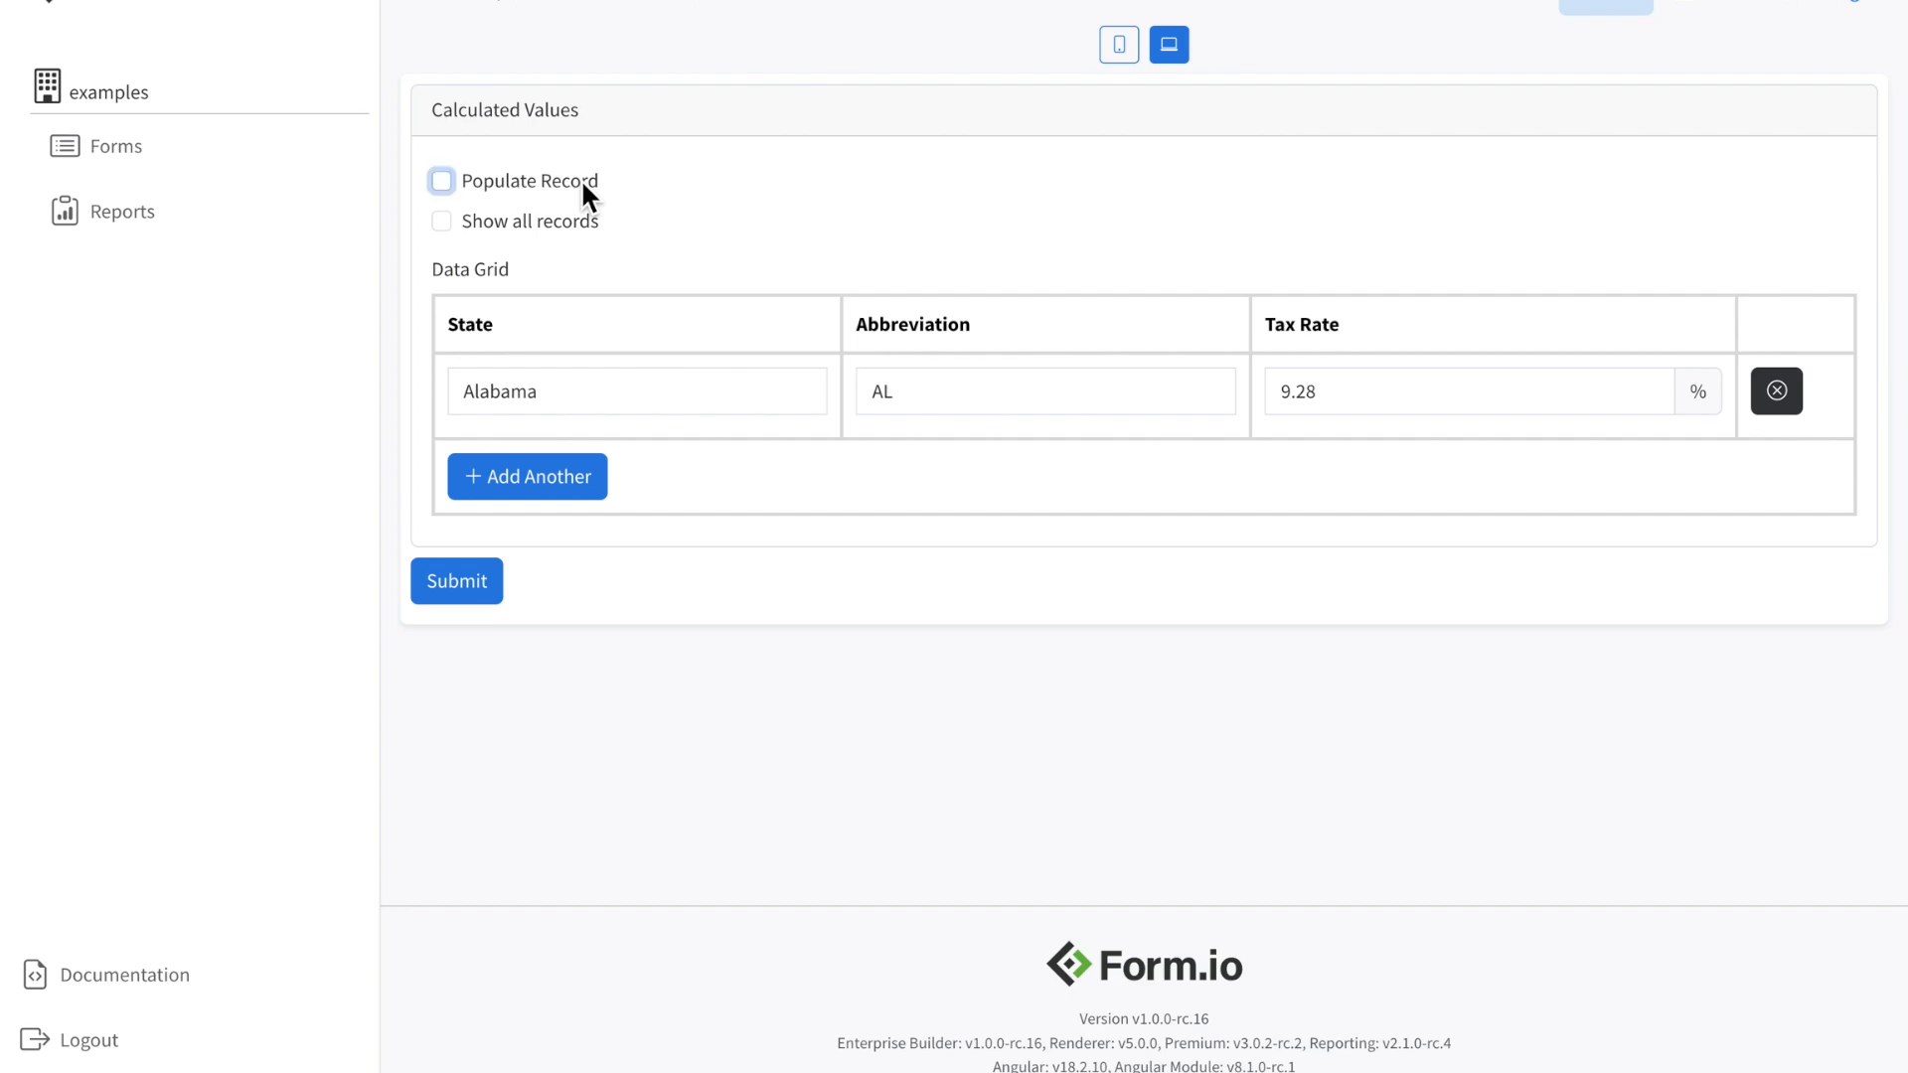
click(700, 175)
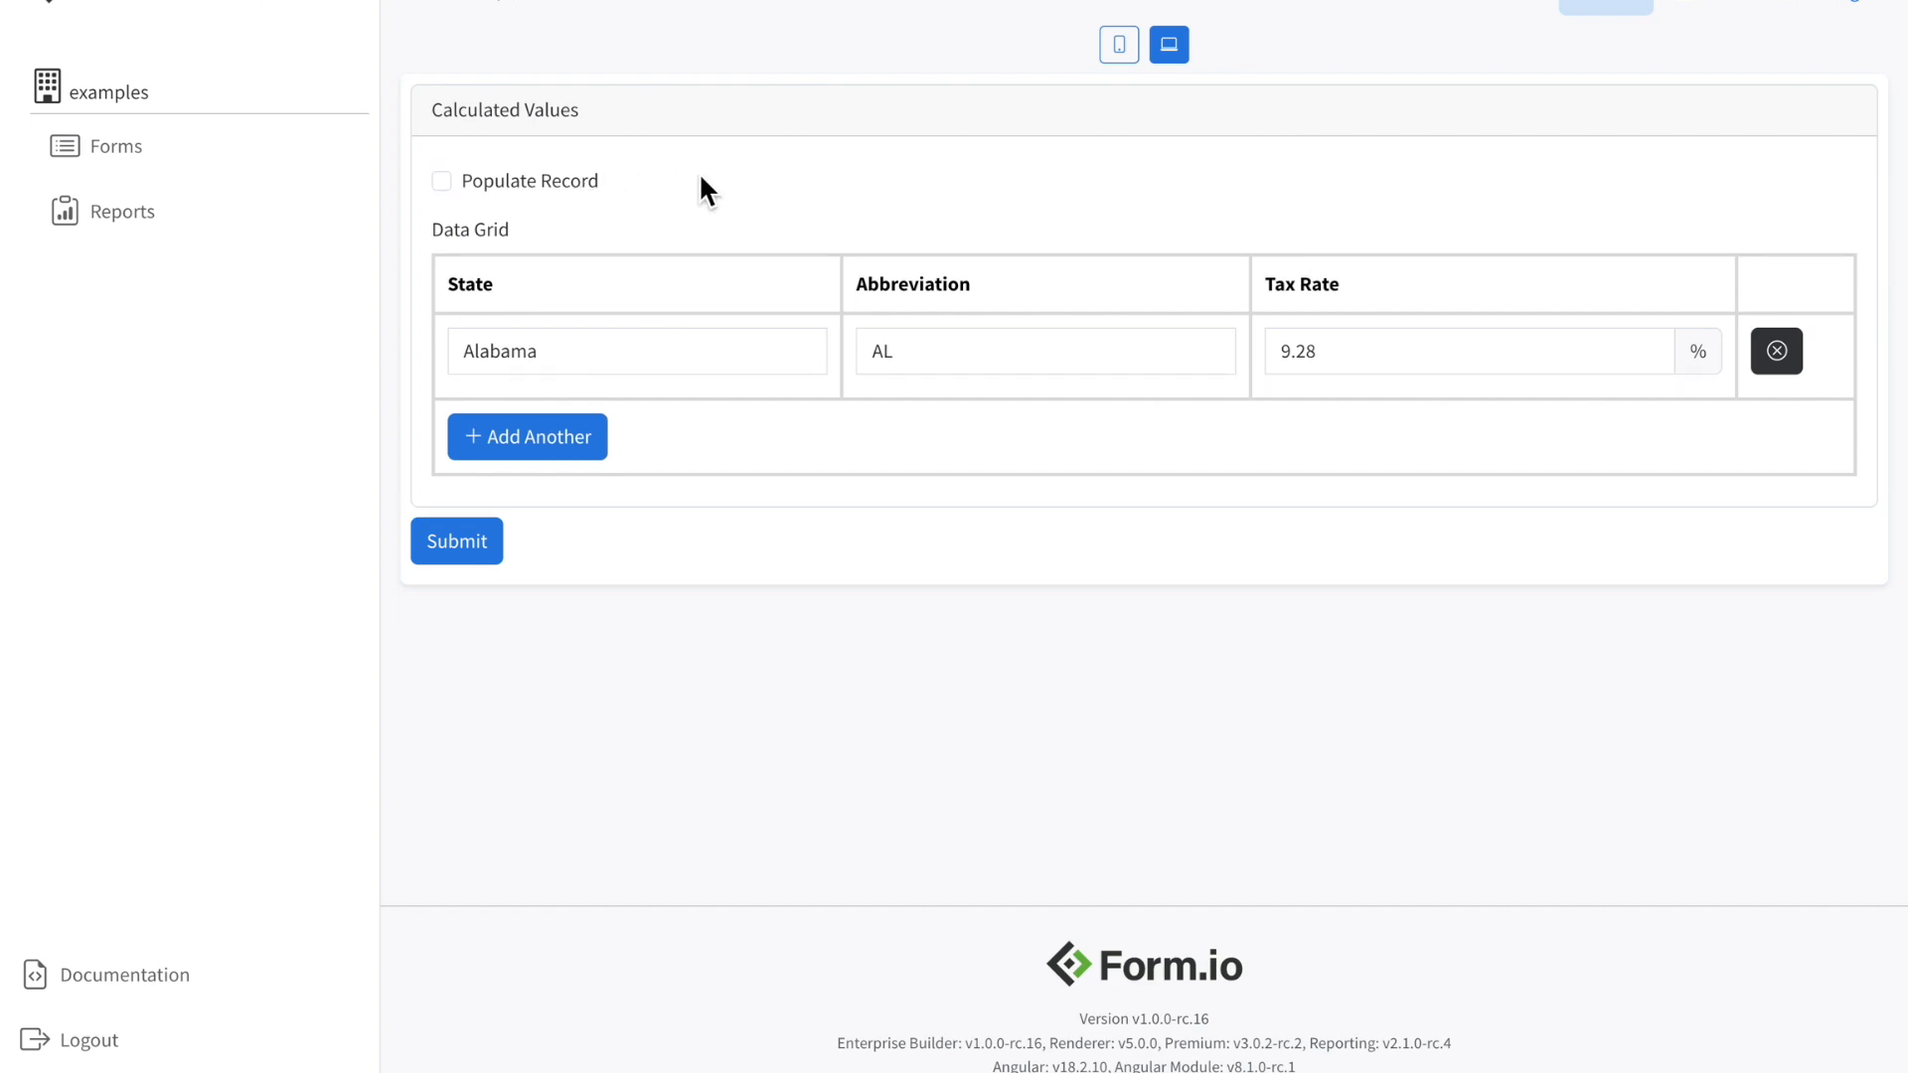
Step: Open the "Data Source - Bind Select Values" form, check the state choices, and enable Data Source Trigger
click(343, 167)
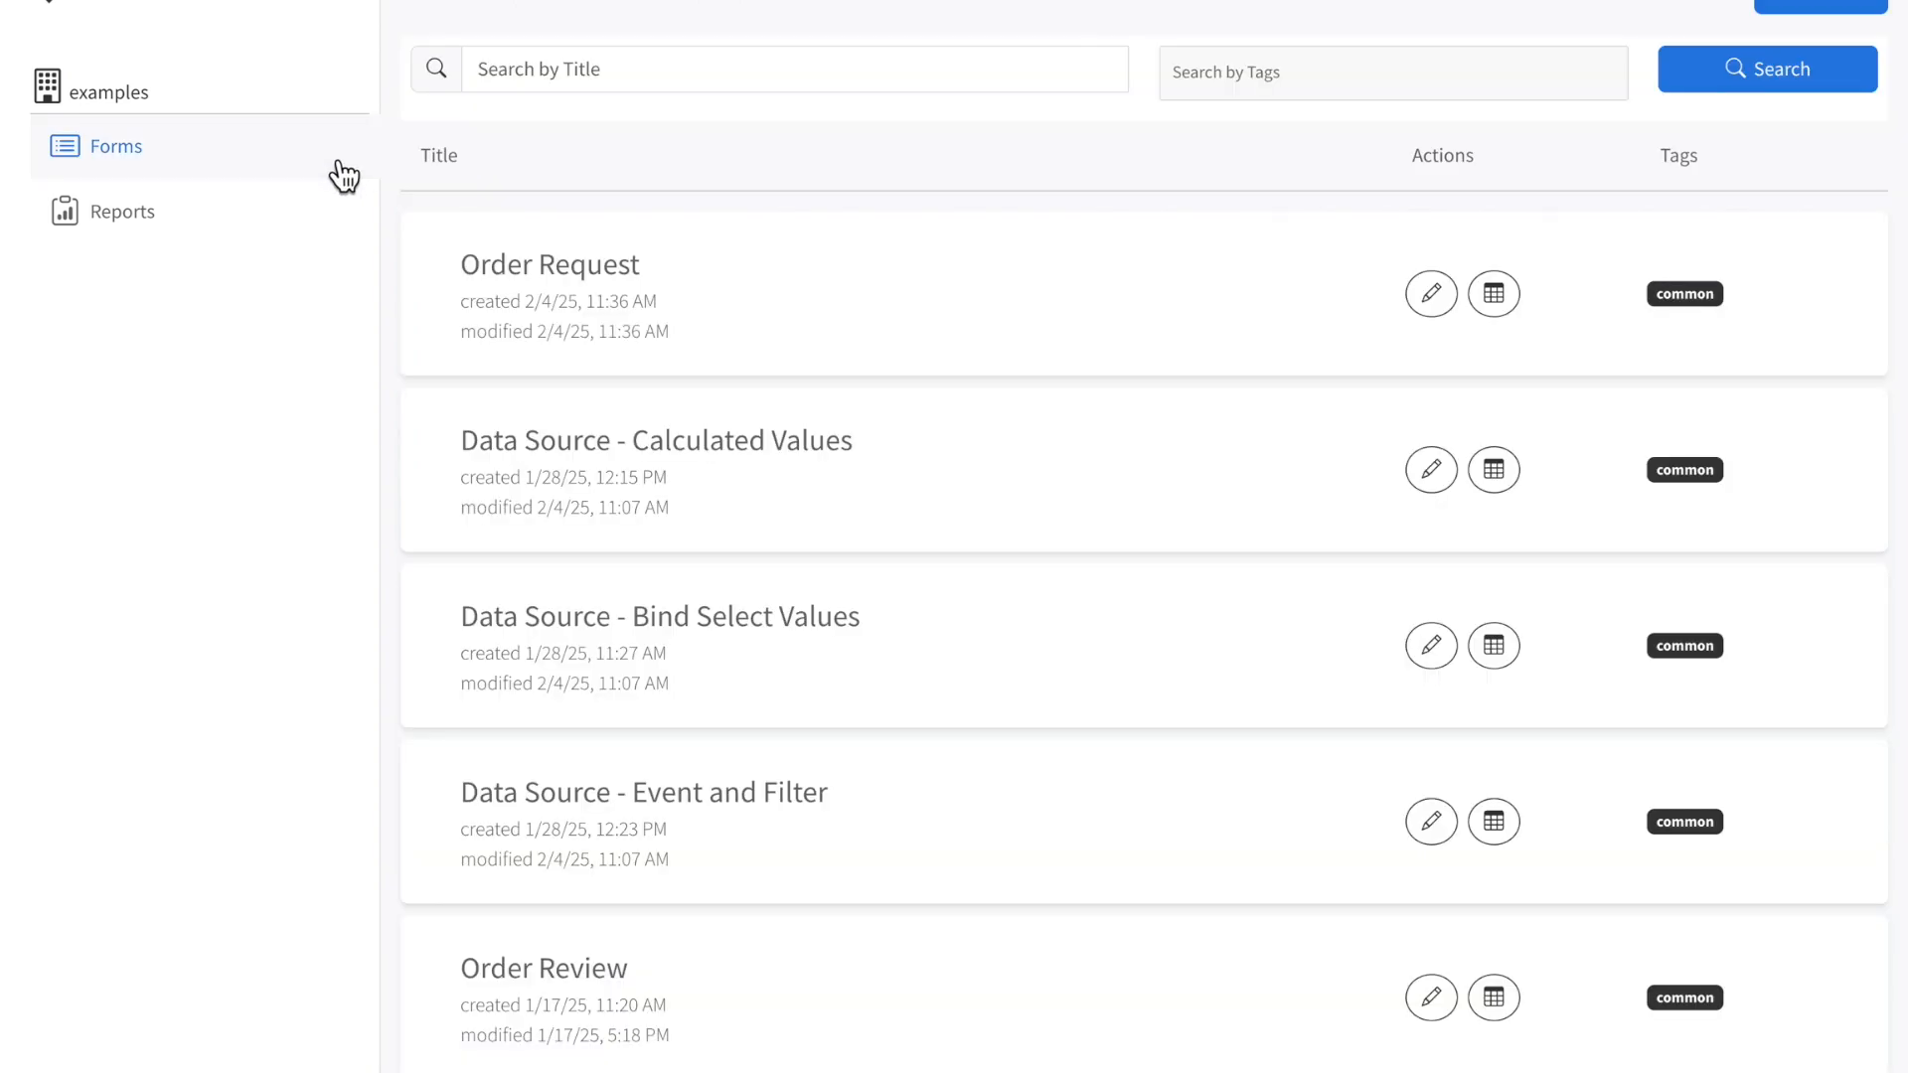
click(743, 631)
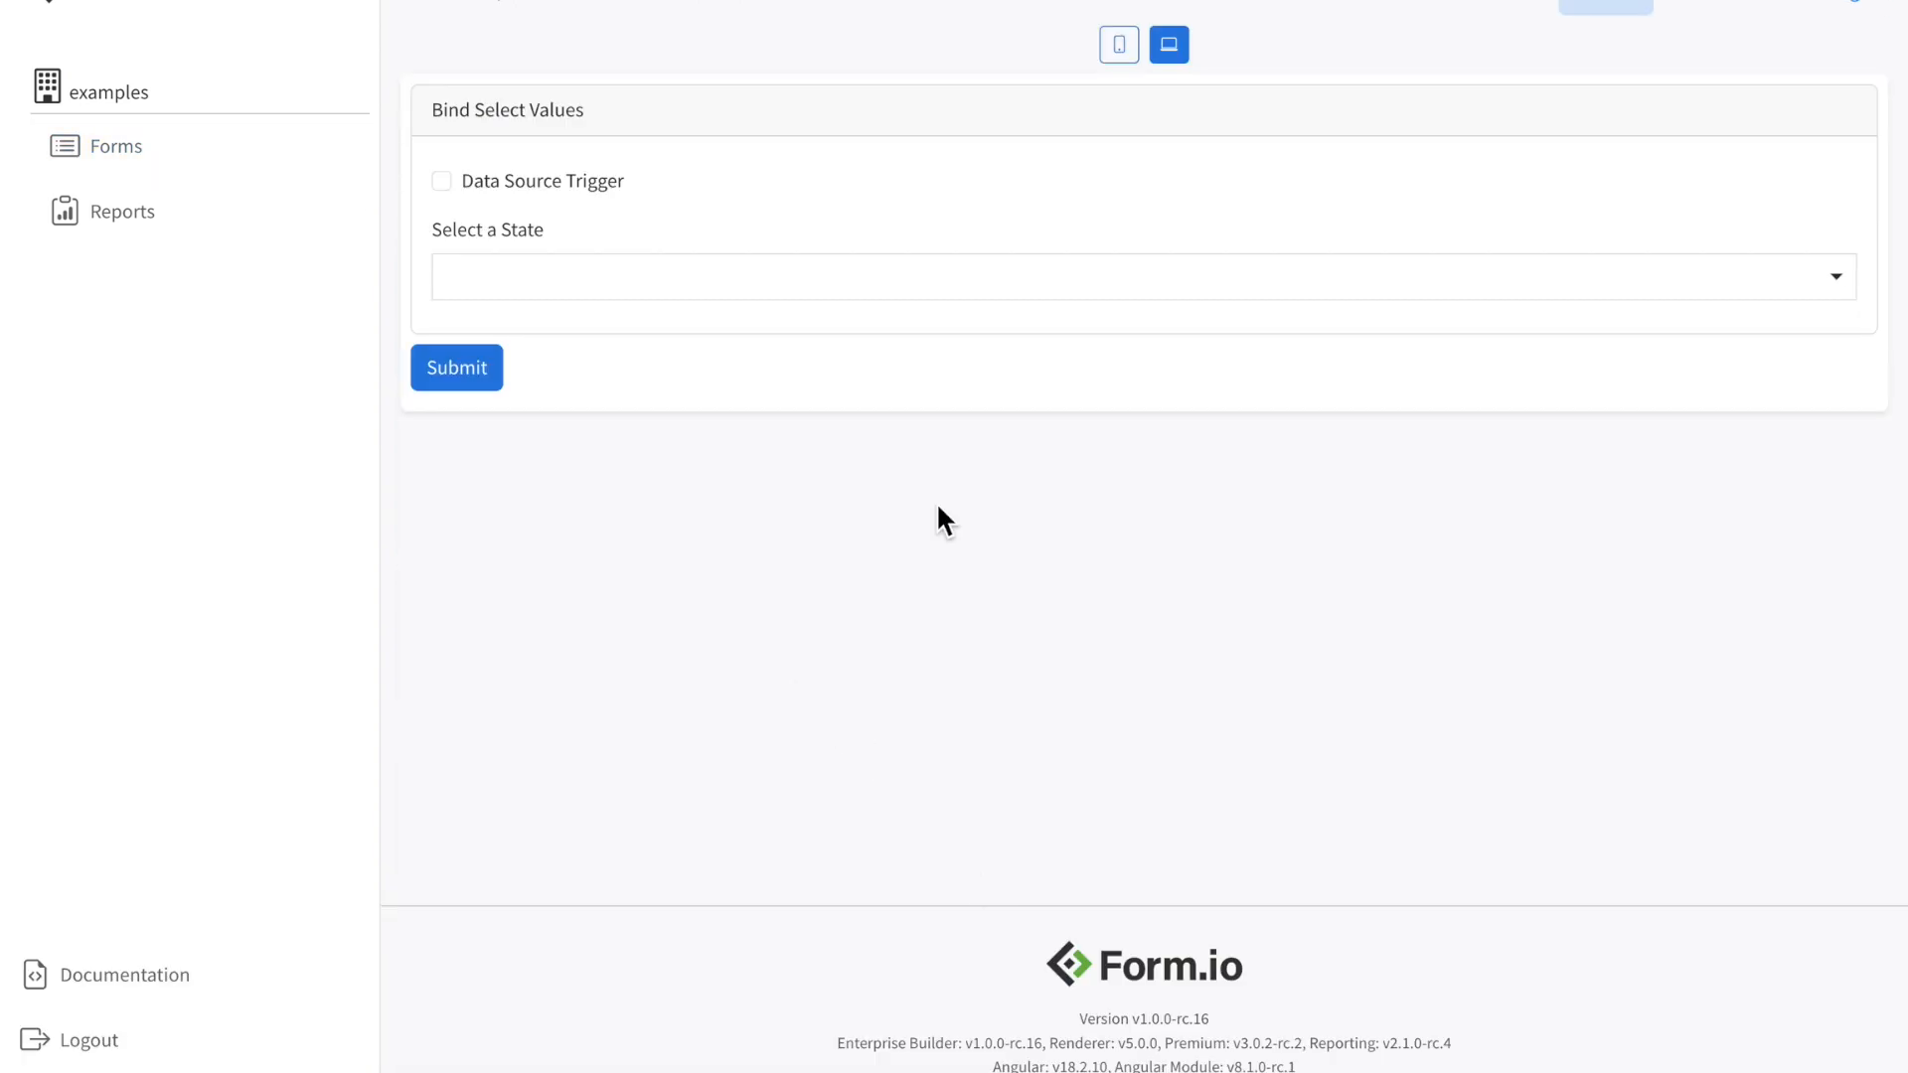
click(800, 308)
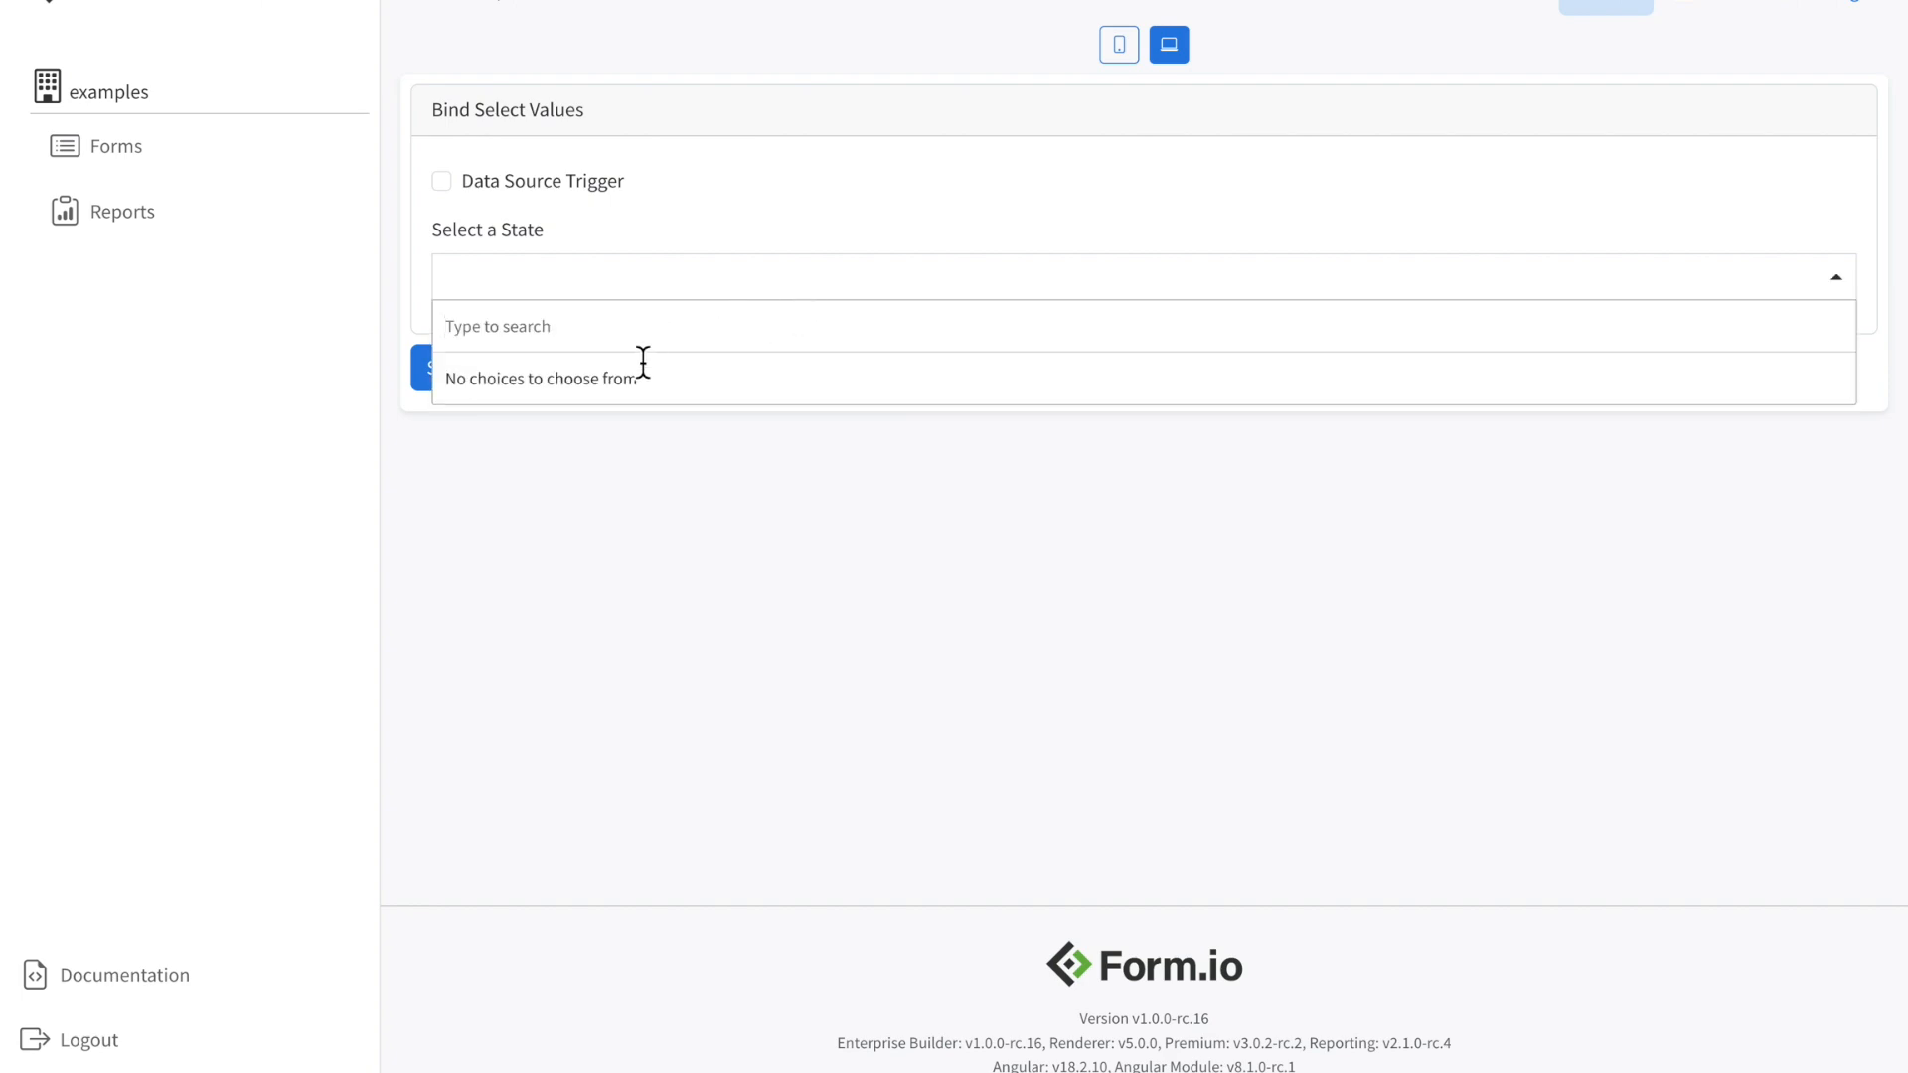
click(609, 186)
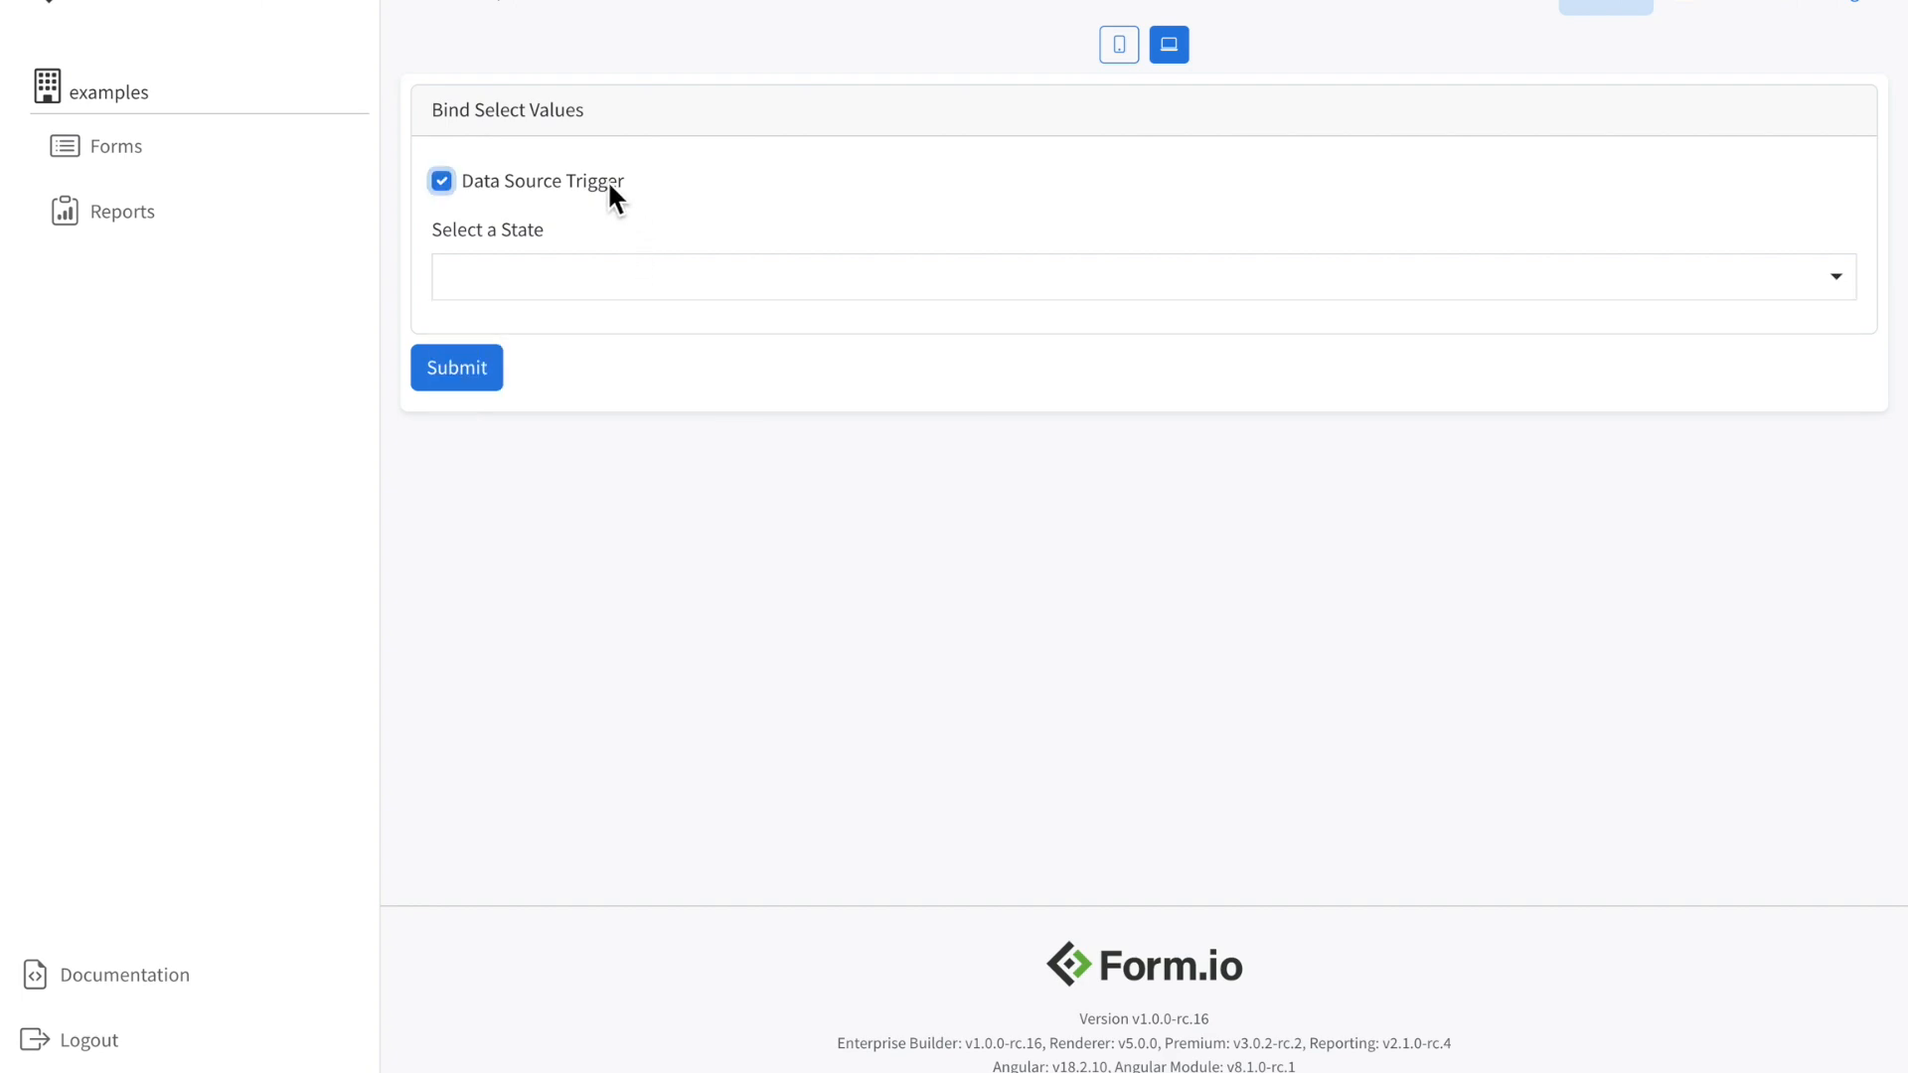
Step: Browse the Select a State choices, search for "Te", and select Texas
click(596, 281)
scroll(668, 497, down, 9)
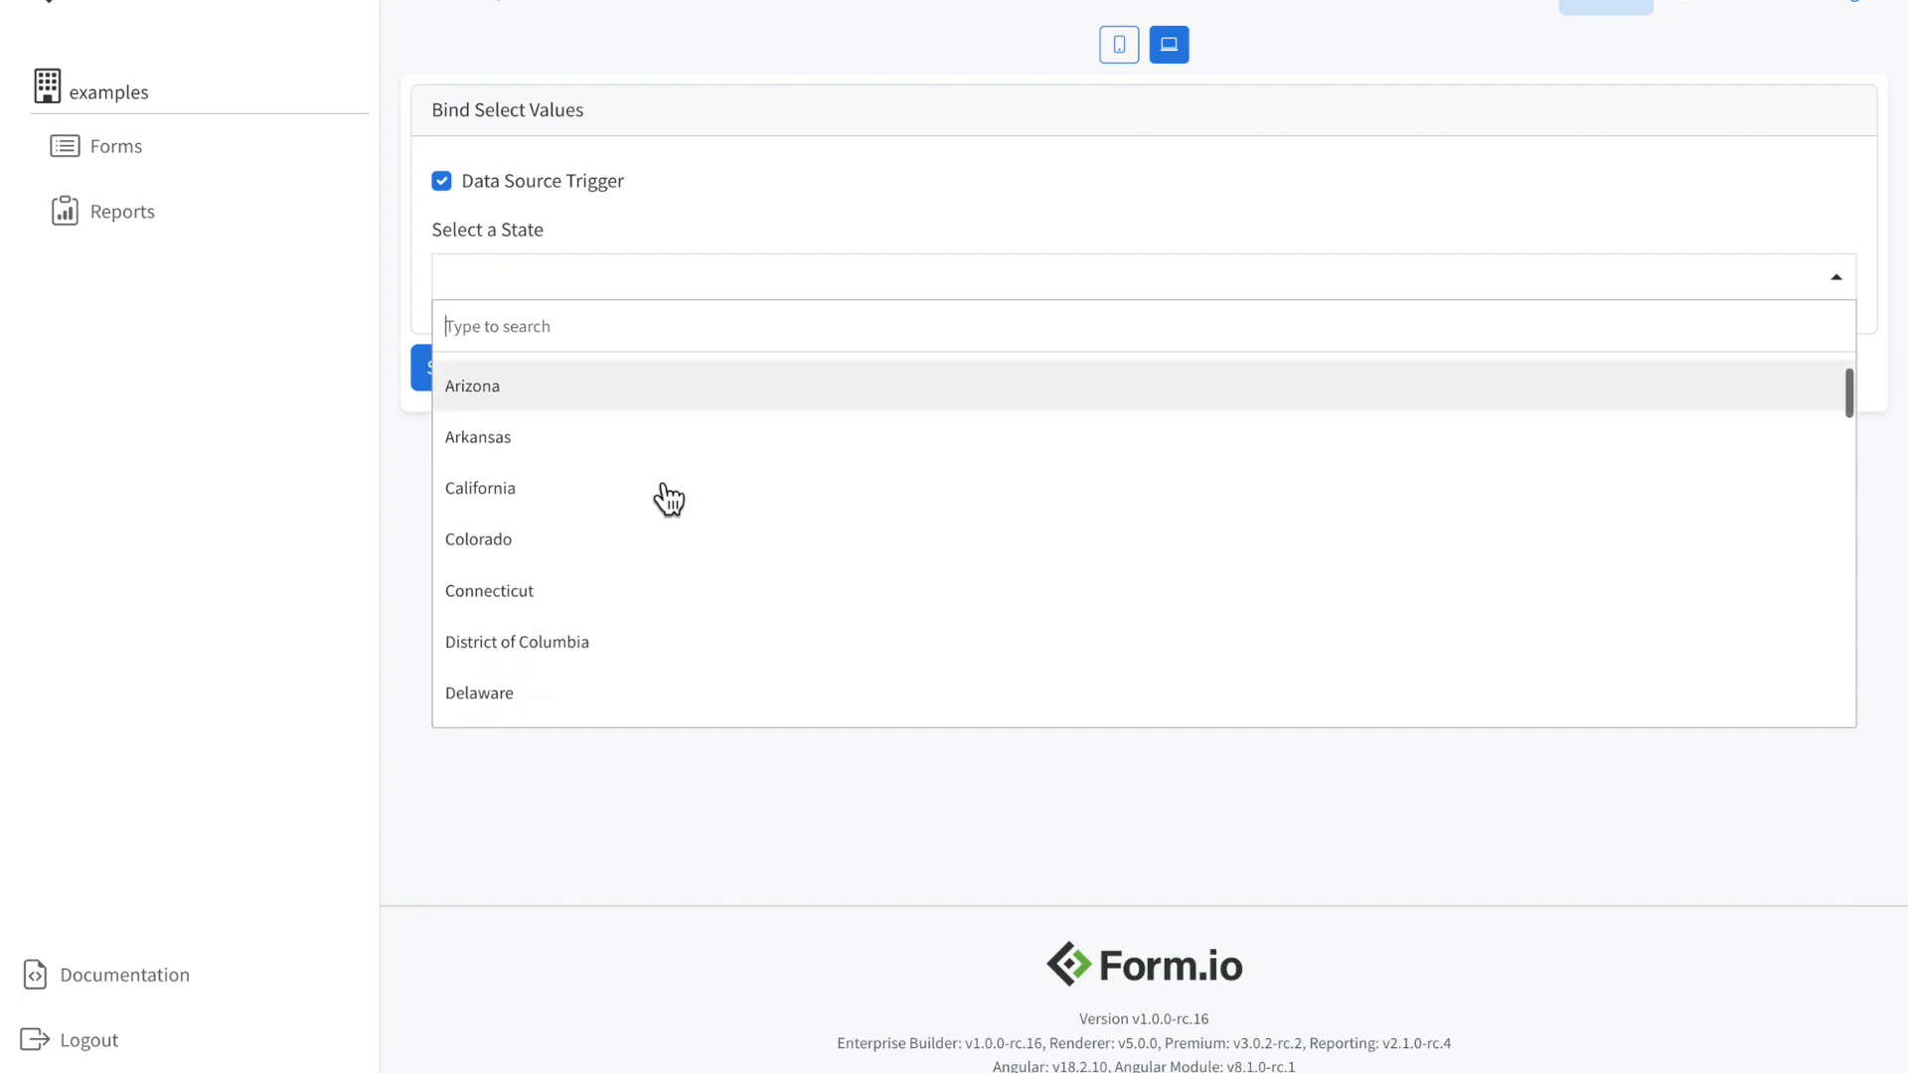
scroll(667, 497, up, 10)
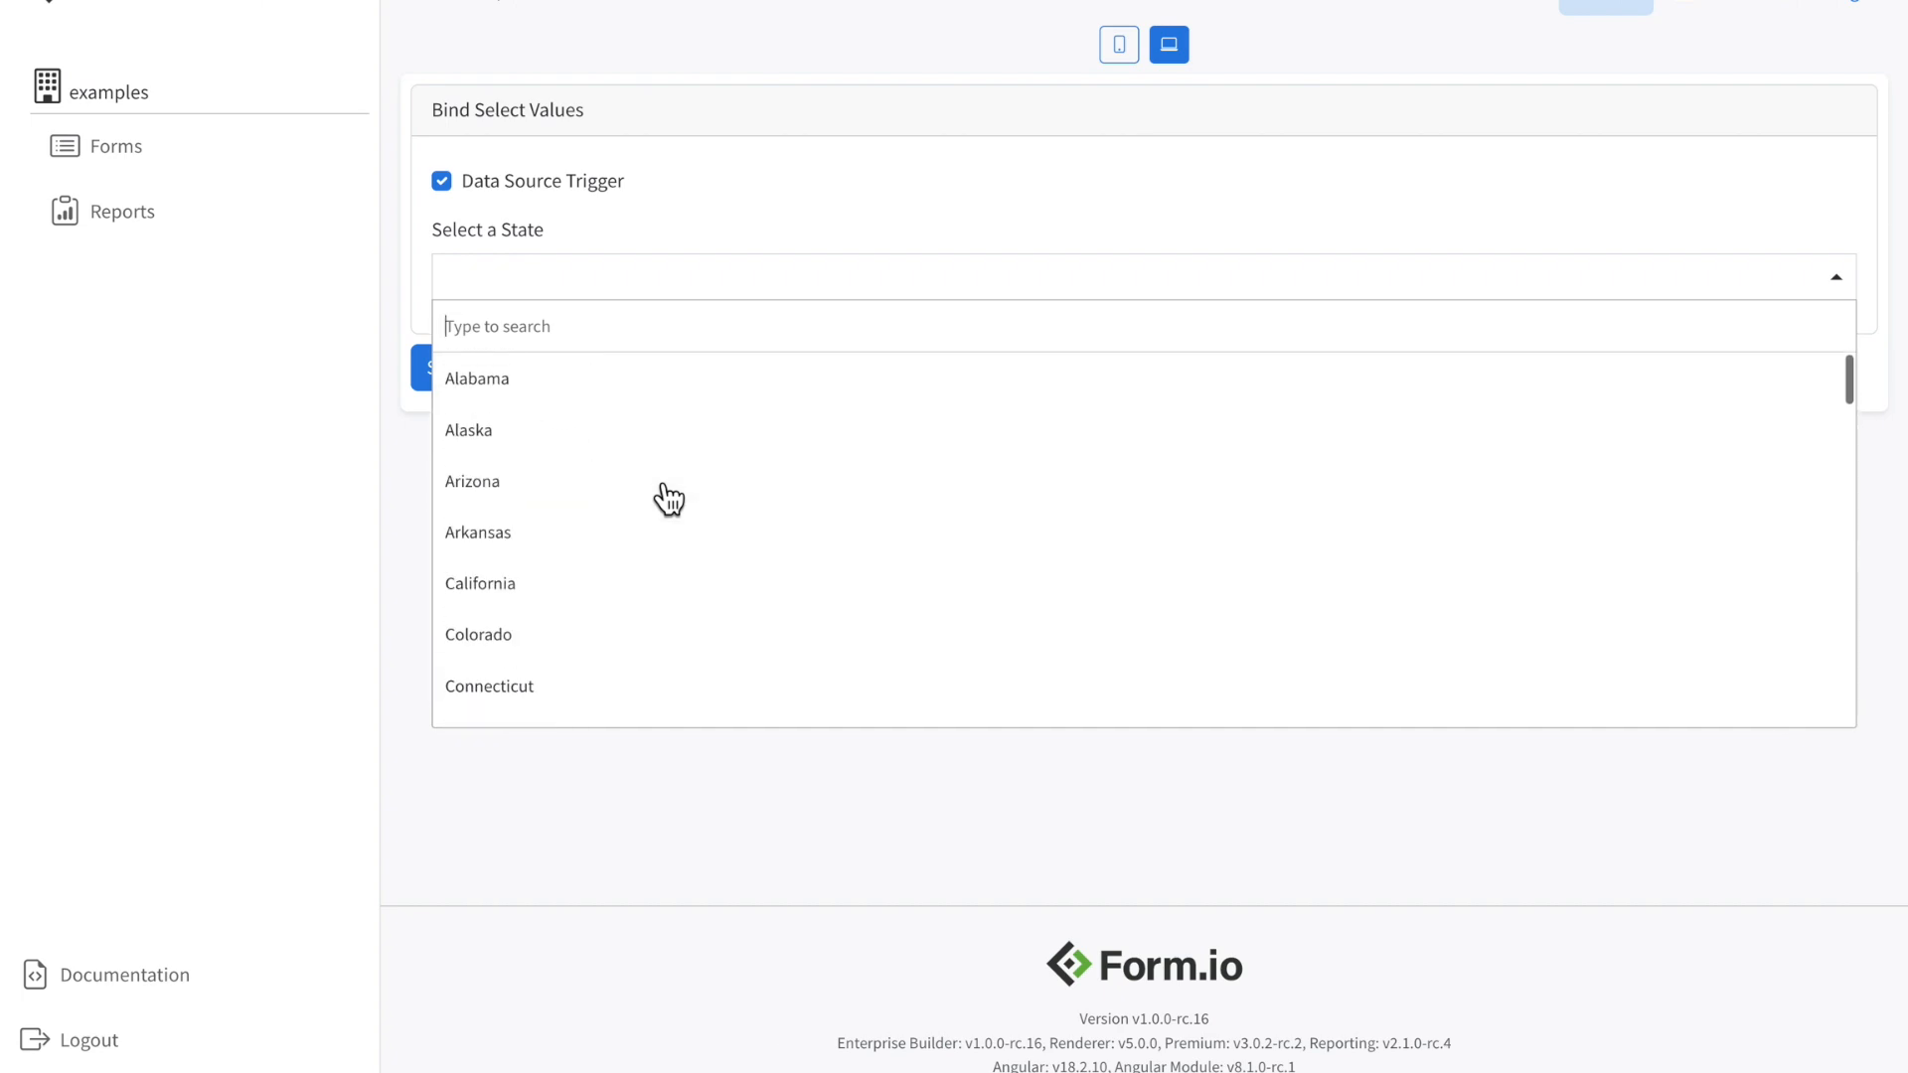
text(Te)
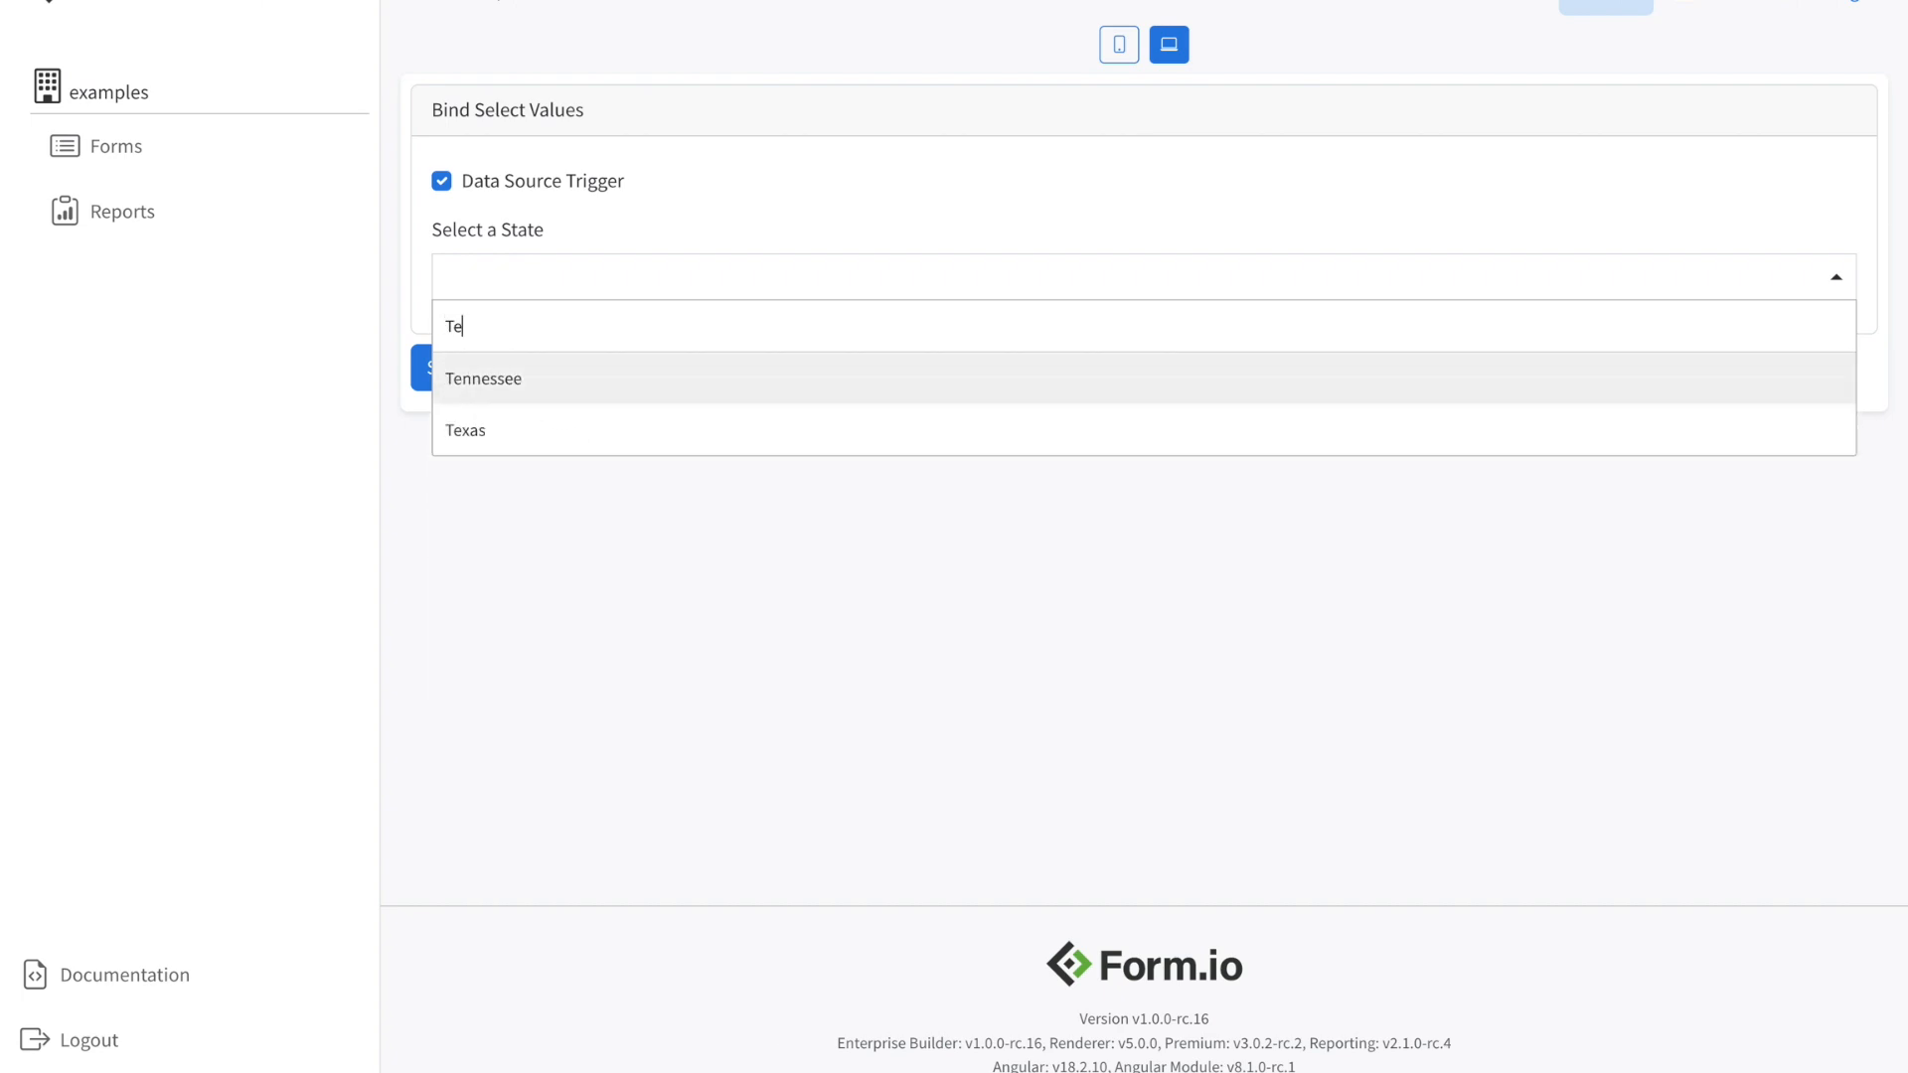
click(574, 443)
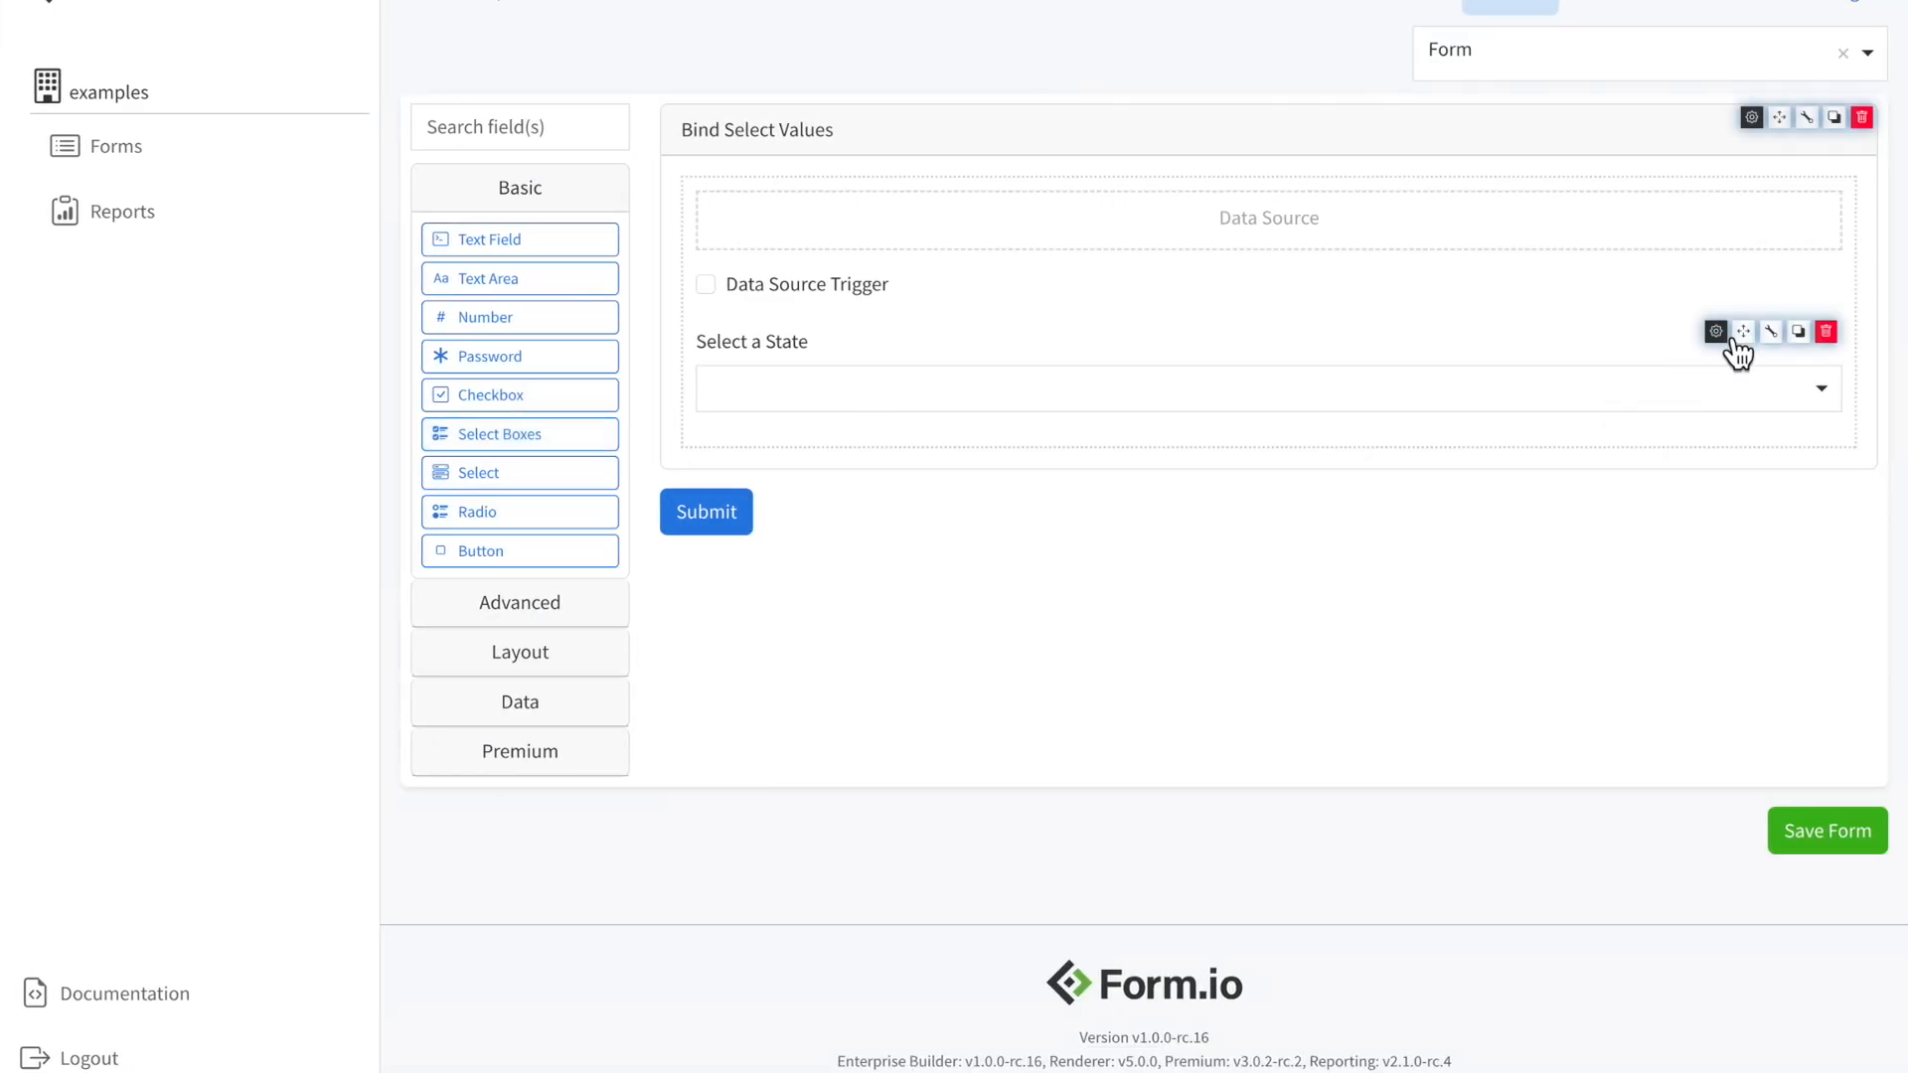
Step: Examine the Select a State component's data source type and custom values code, then cancel its settings
click(1714, 331)
click(350, 81)
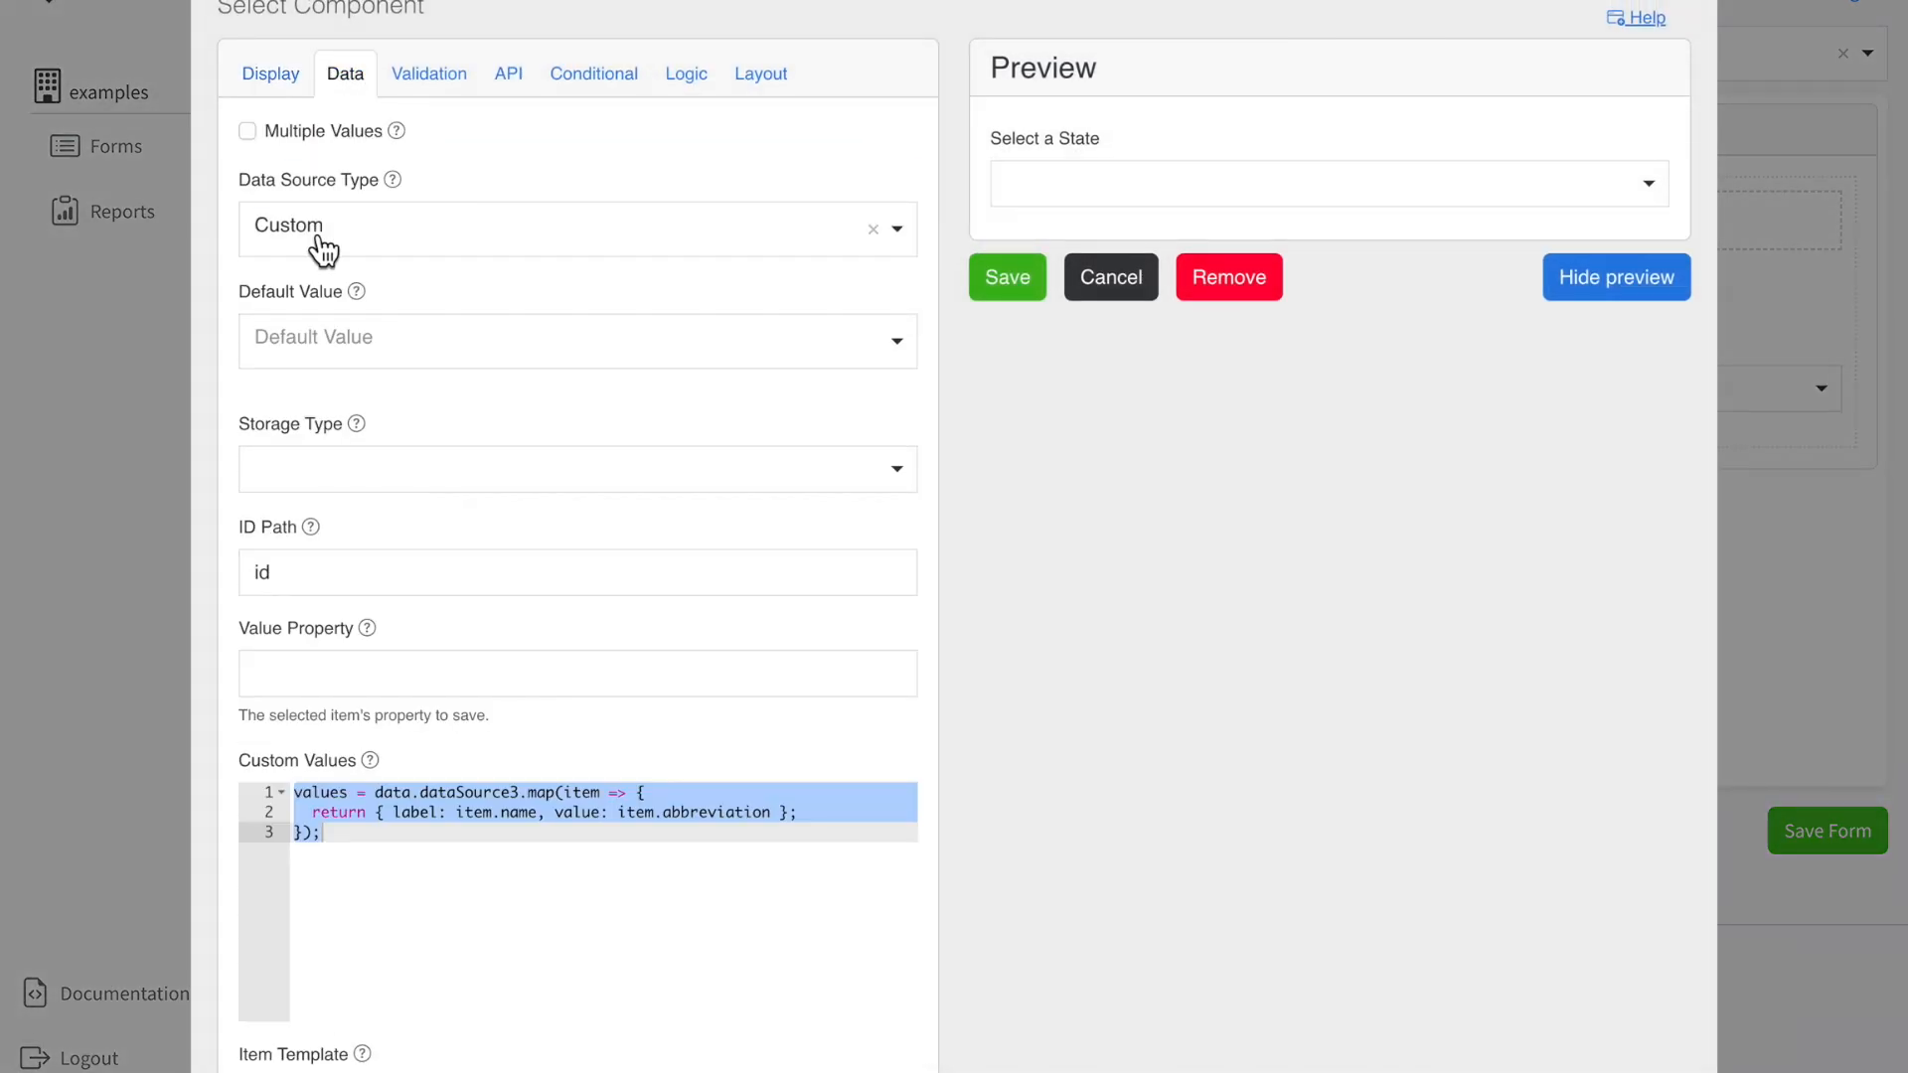
drag(391, 862, 266, 785)
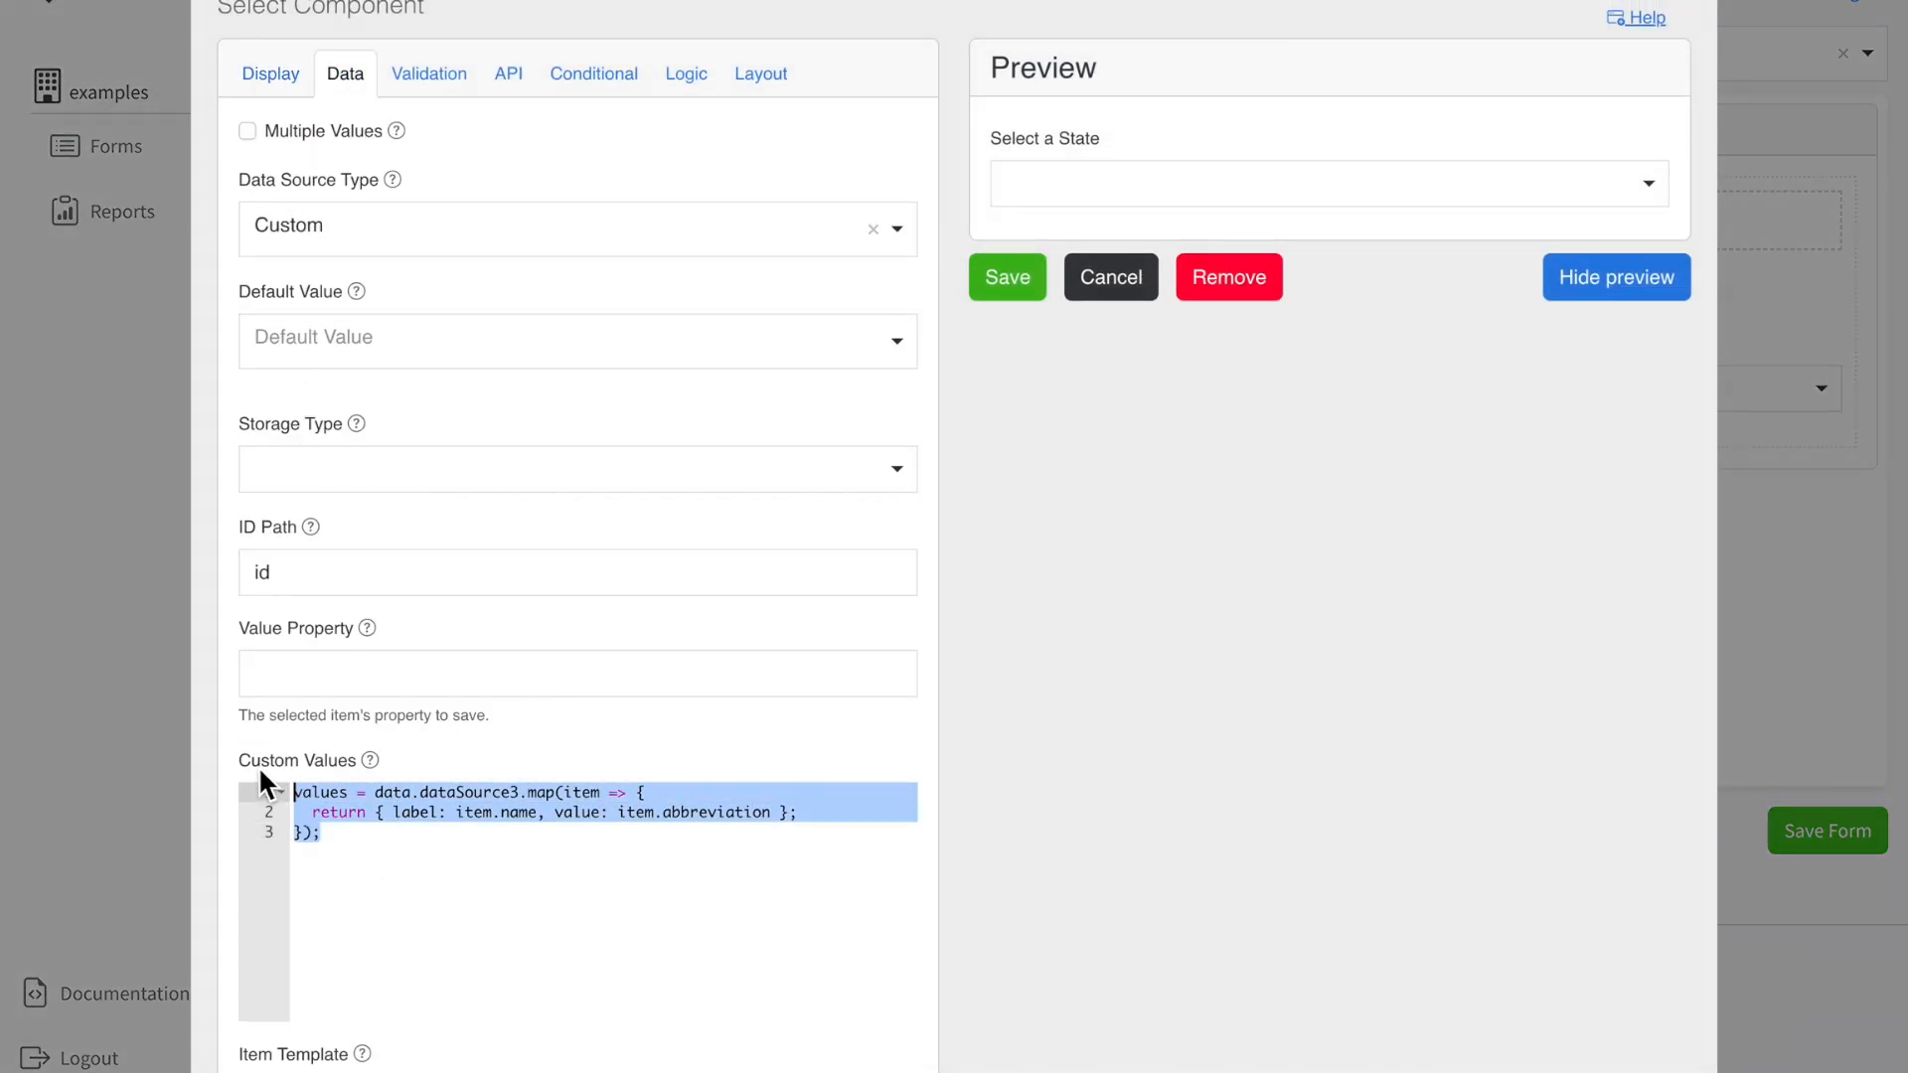
click(1103, 291)
Step: Open the data source component's fetch settings and inspect its full Data Source URL
click(1716, 211)
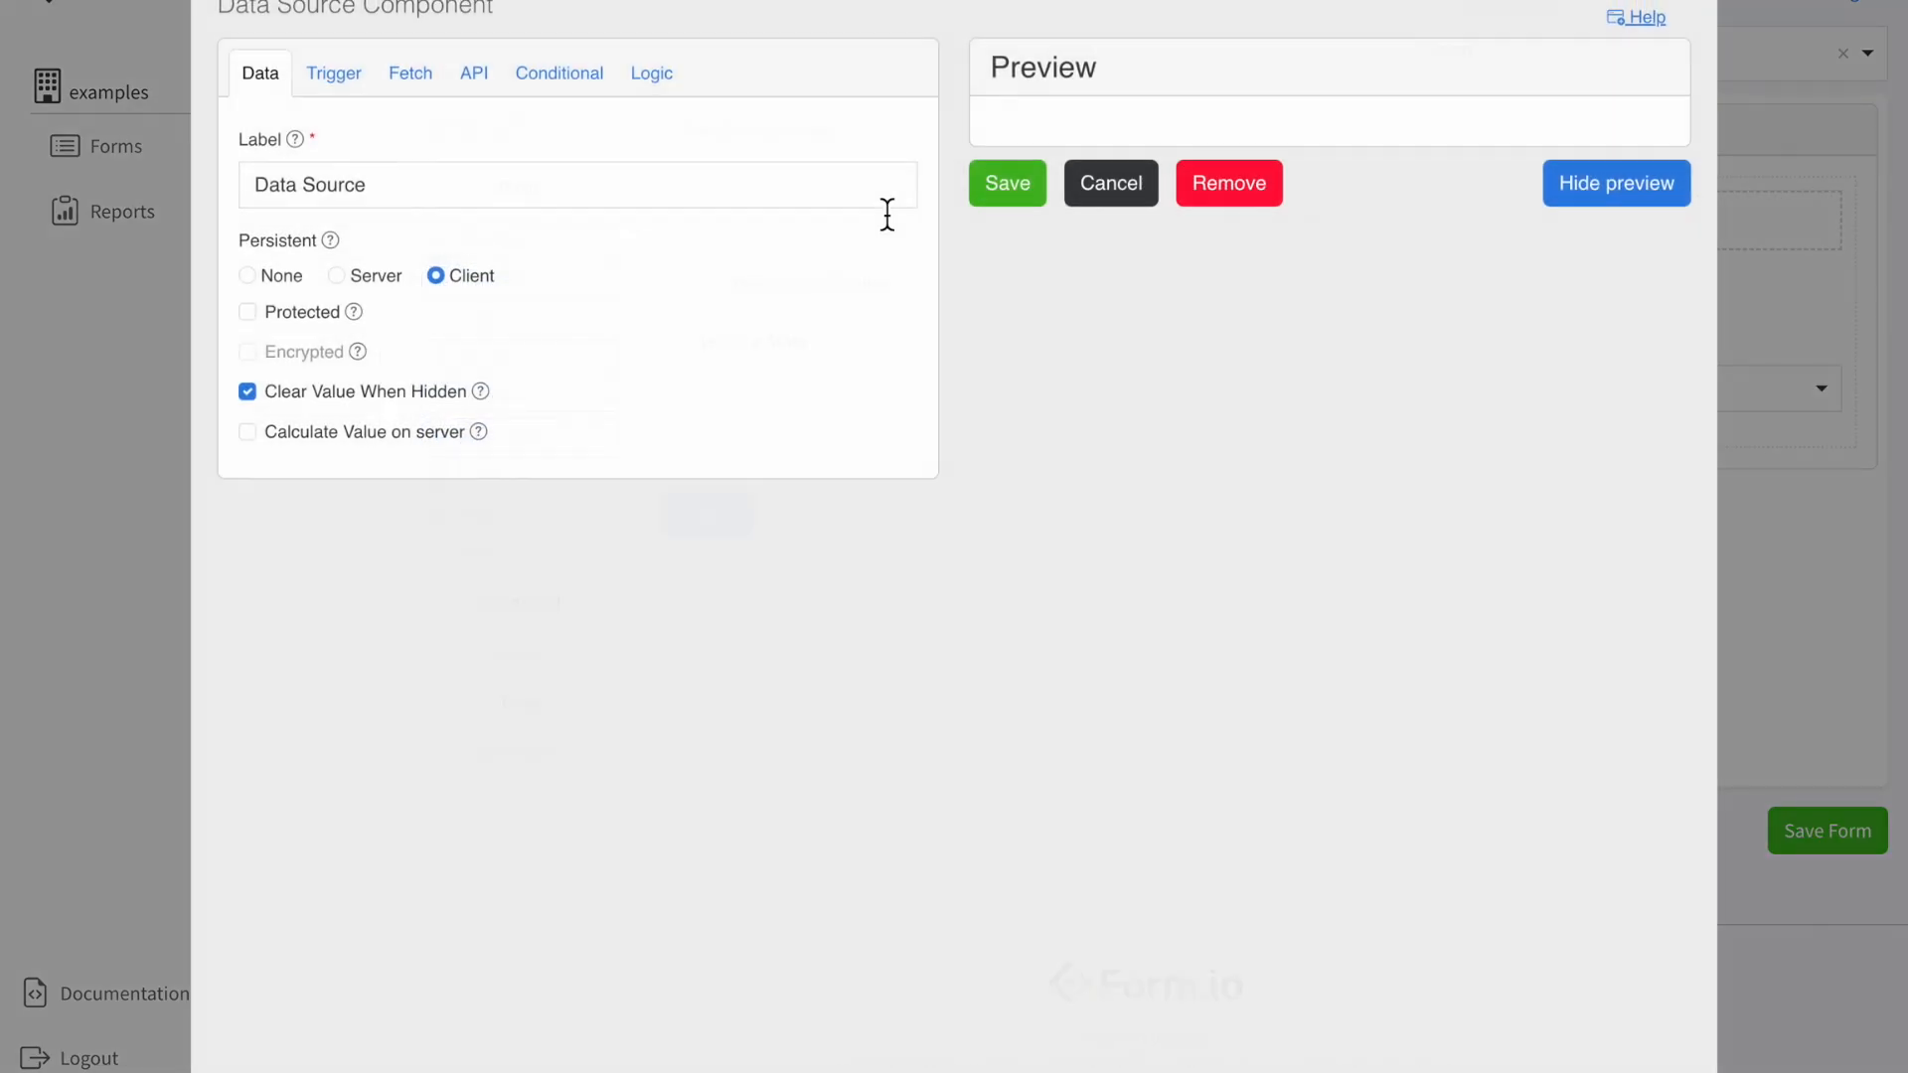
click(415, 84)
drag(260, 298, 1112, 366)
key(ctrl+Right)
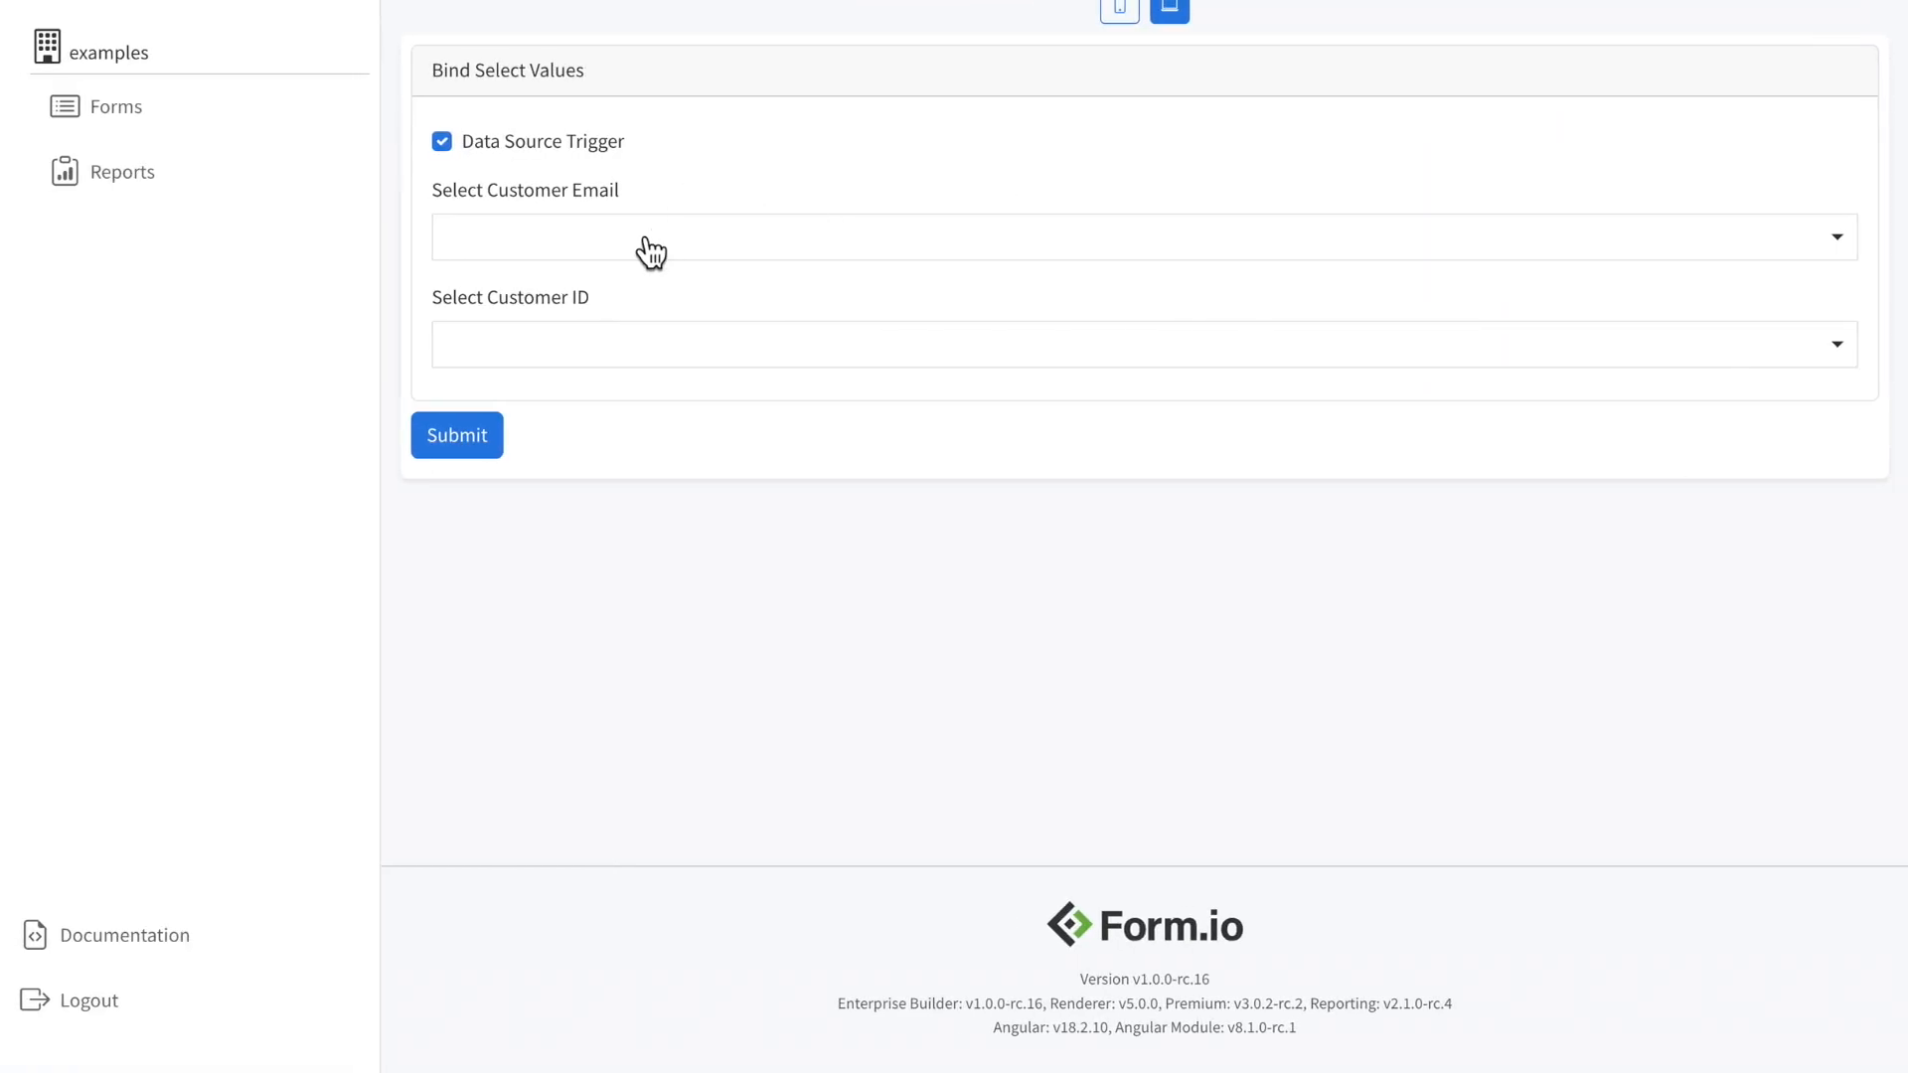
Step: Check the choices offered by the Select Customer Email and Select Customer ID fields
click(651, 248)
click(751, 165)
click(623, 360)
click(832, 148)
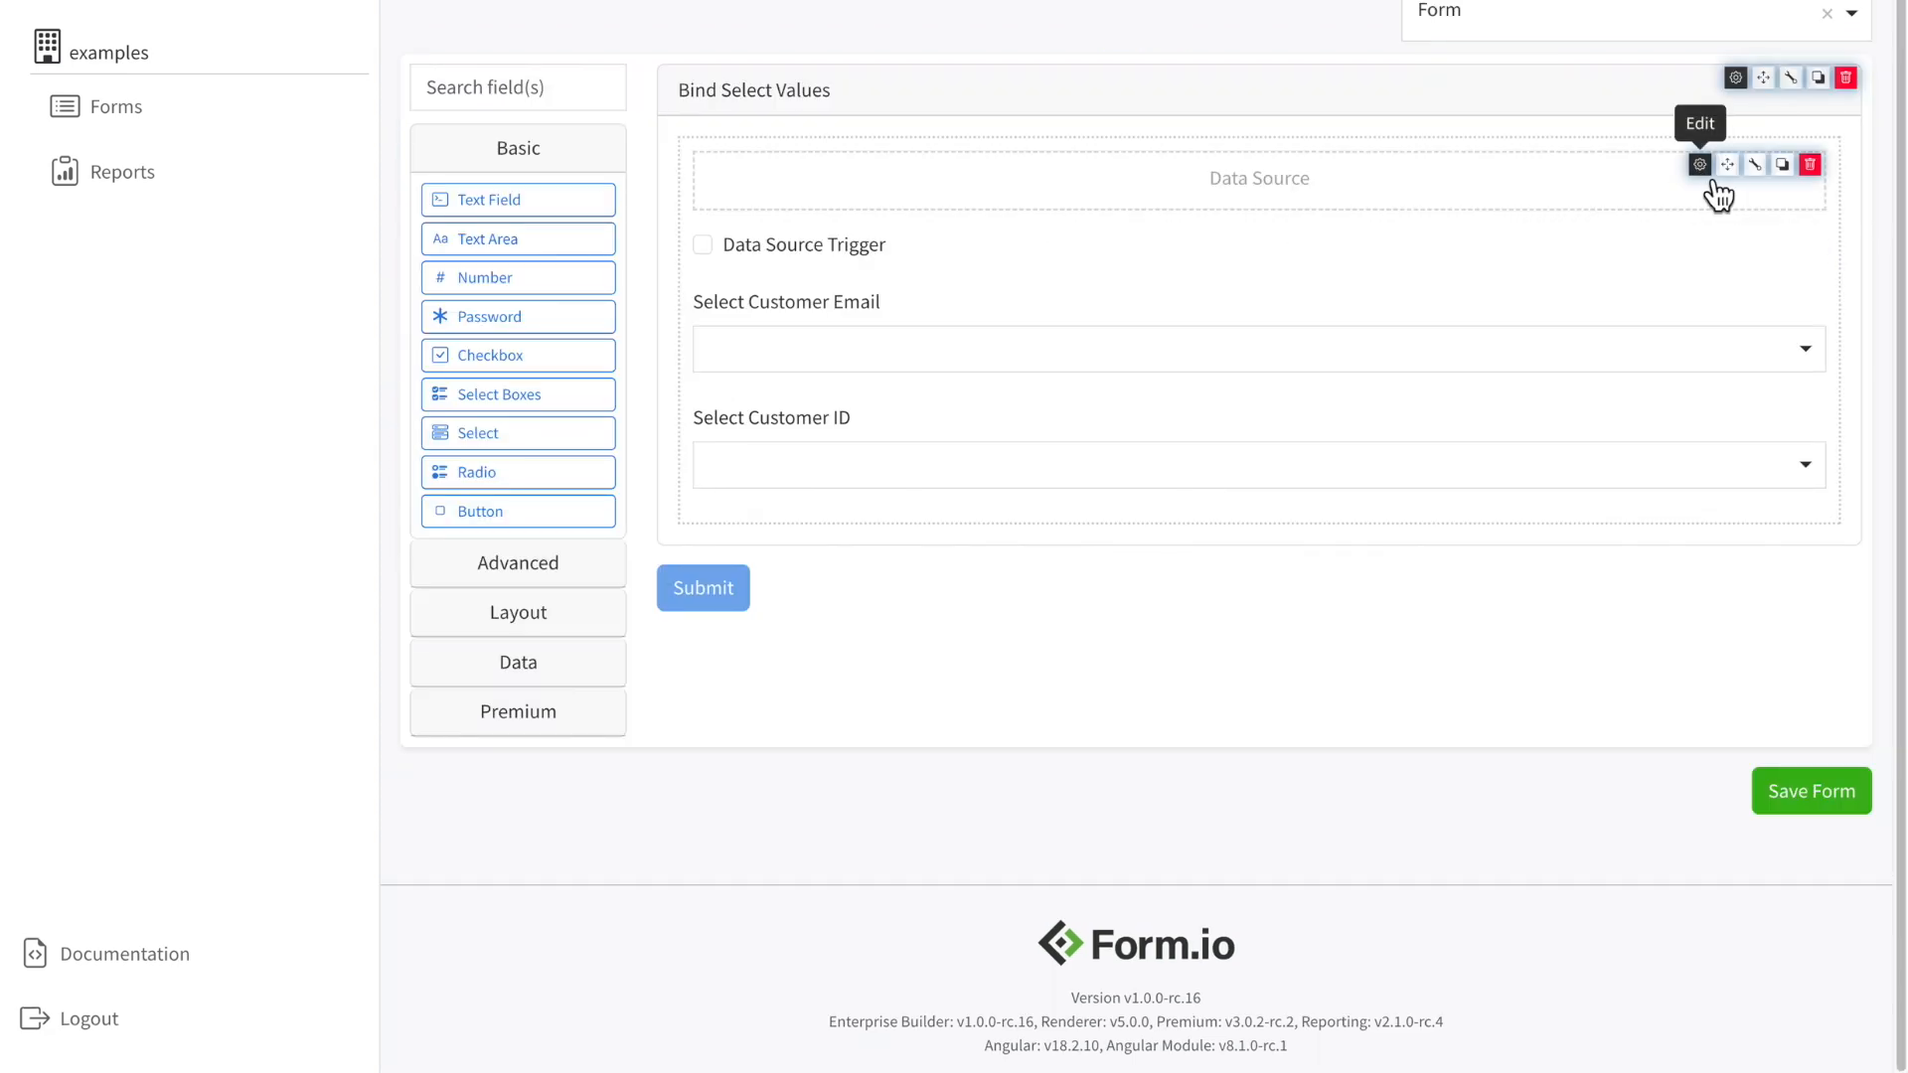
Step: Examine the trigger and fetch settings of the customer form's data source, including its Transform data JavaScript
click(1700, 165)
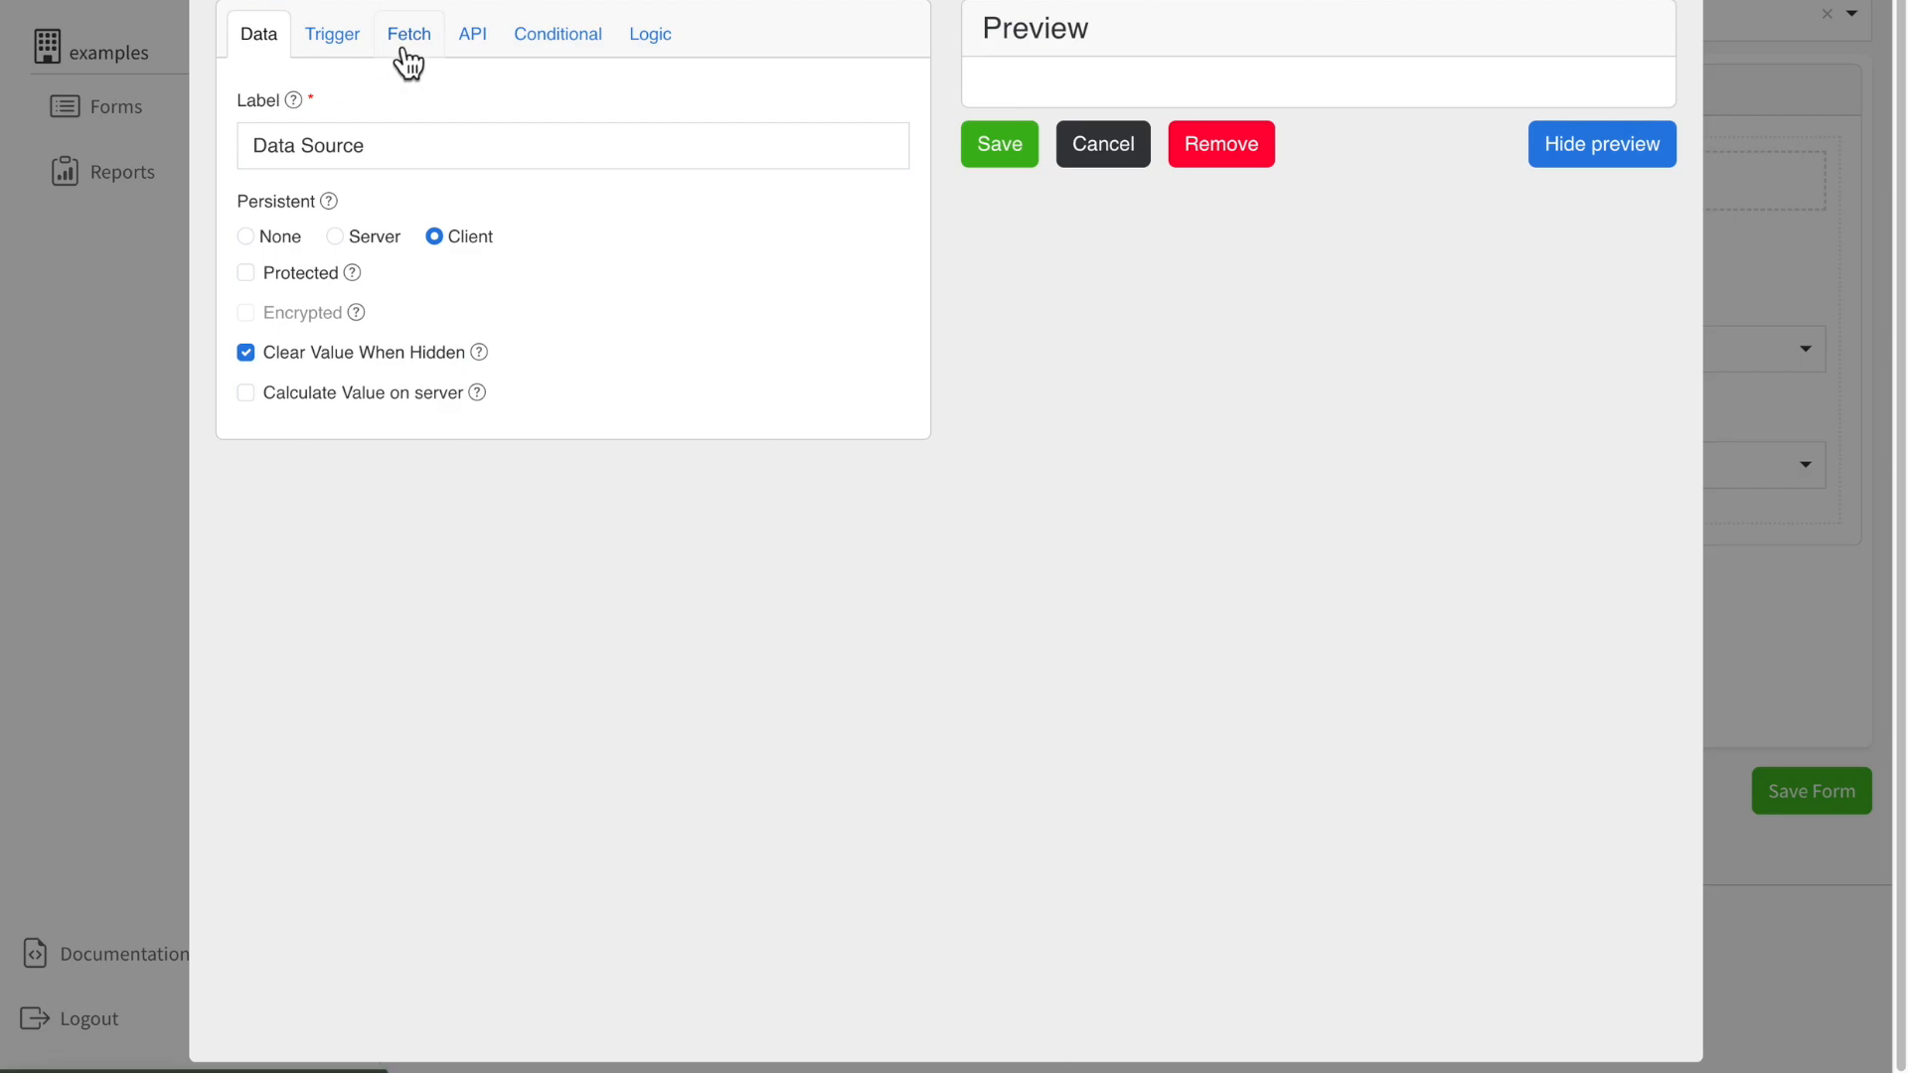
click(350, 48)
click(420, 47)
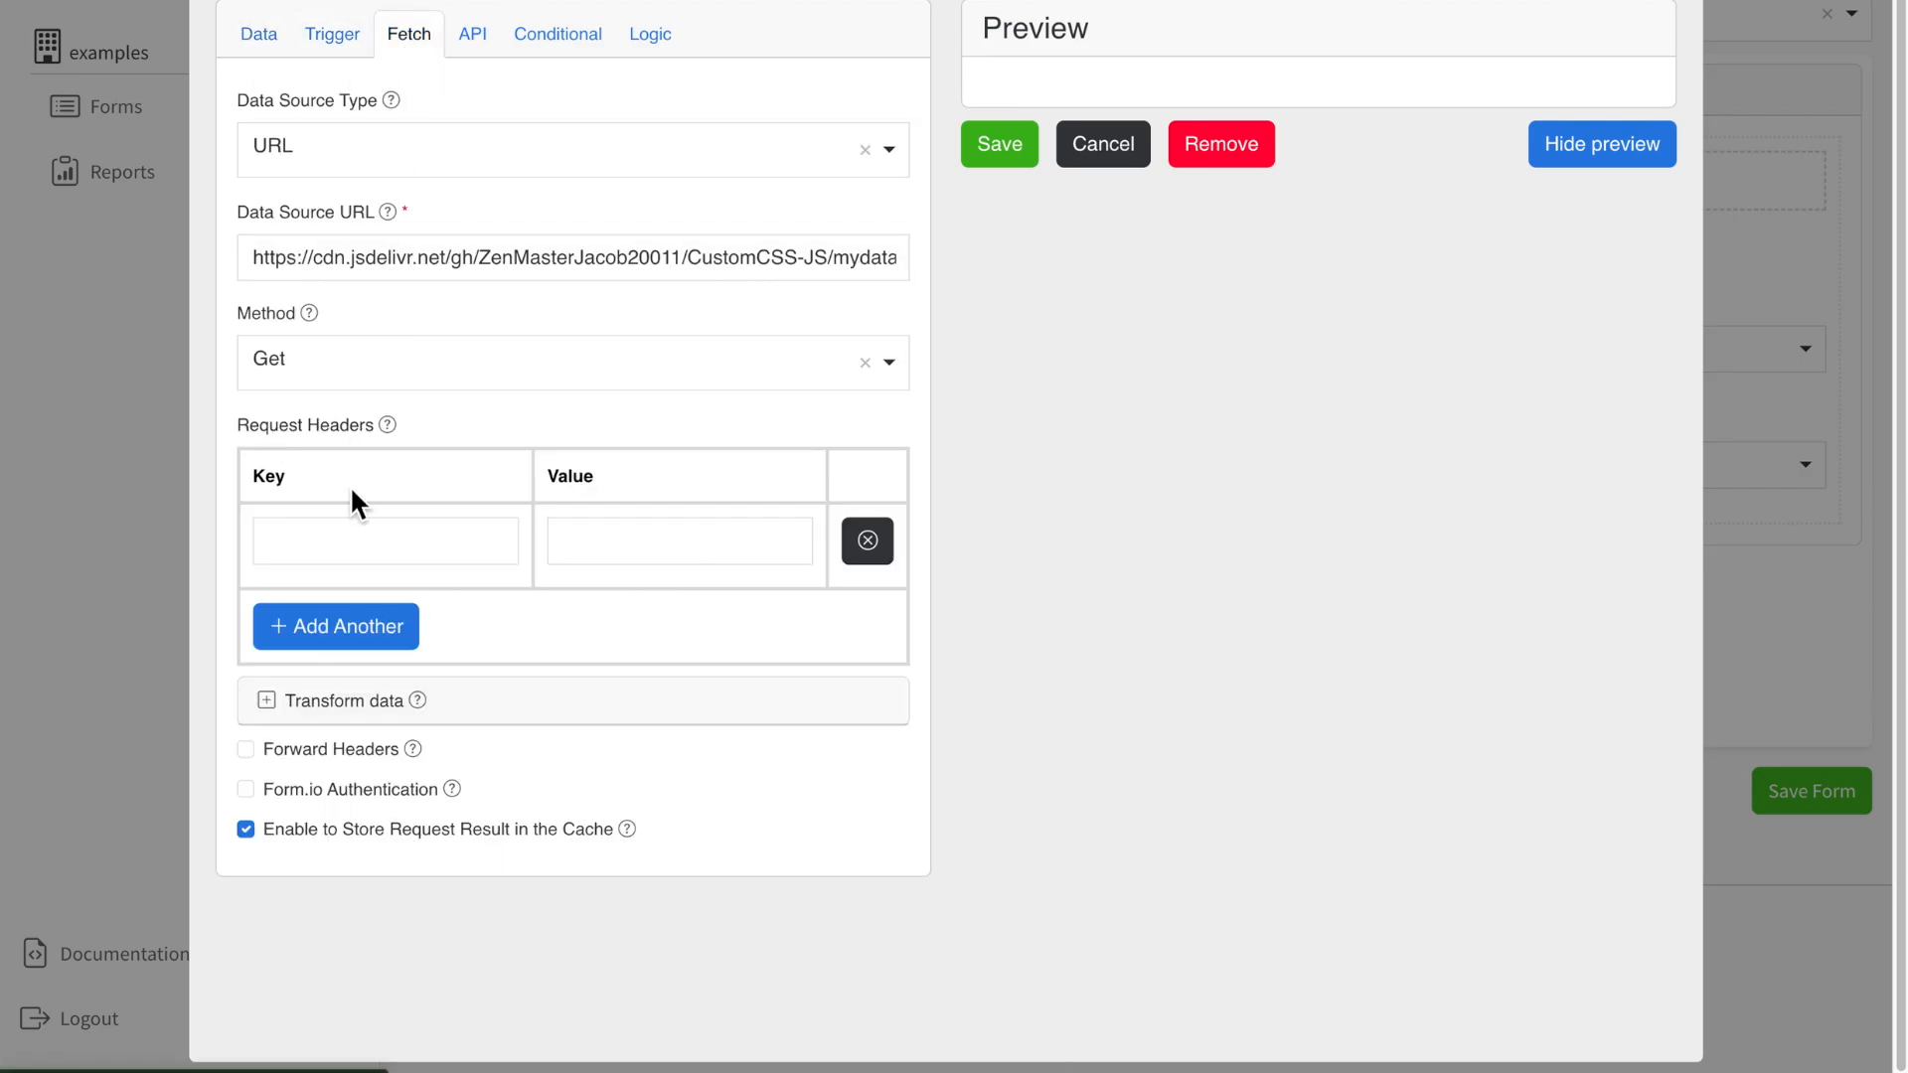
click(360, 703)
scroll(358, 706, down, 8)
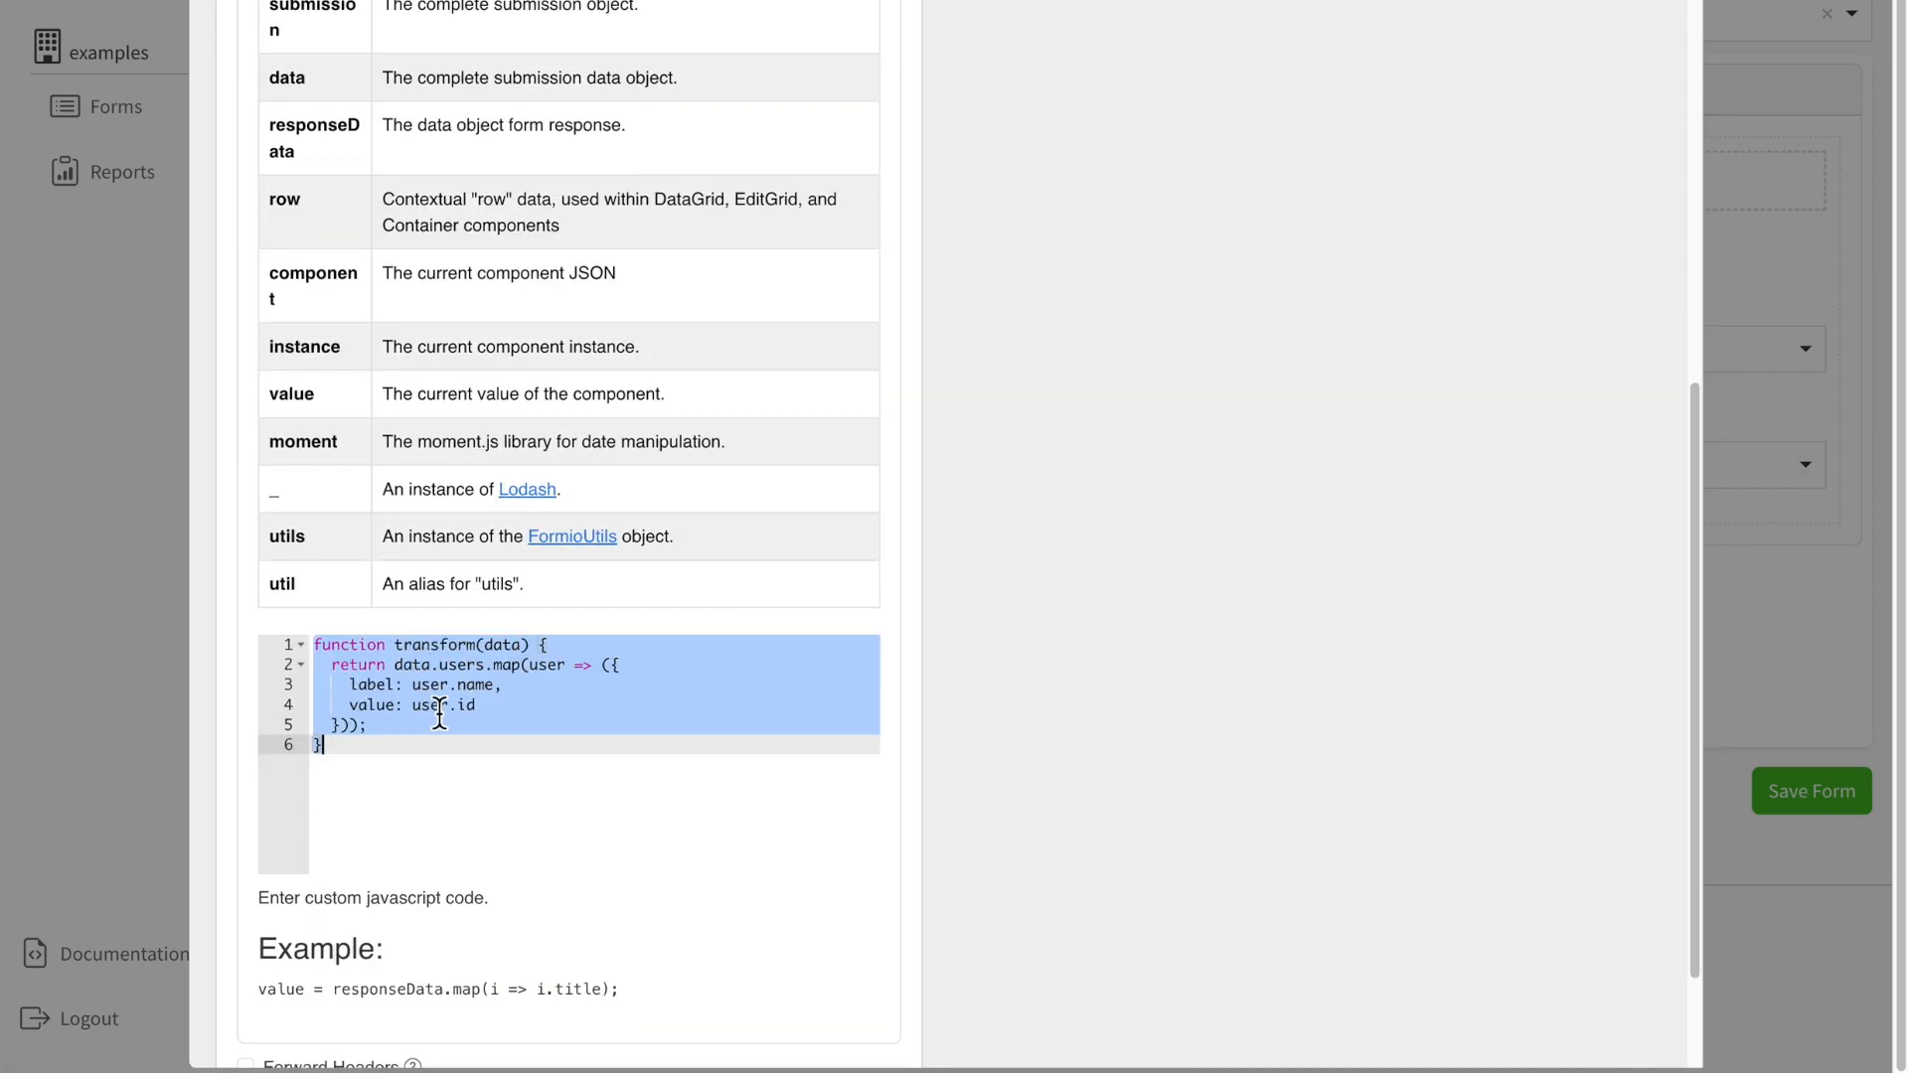
click(439, 707)
scroll(440, 707, up, 8)
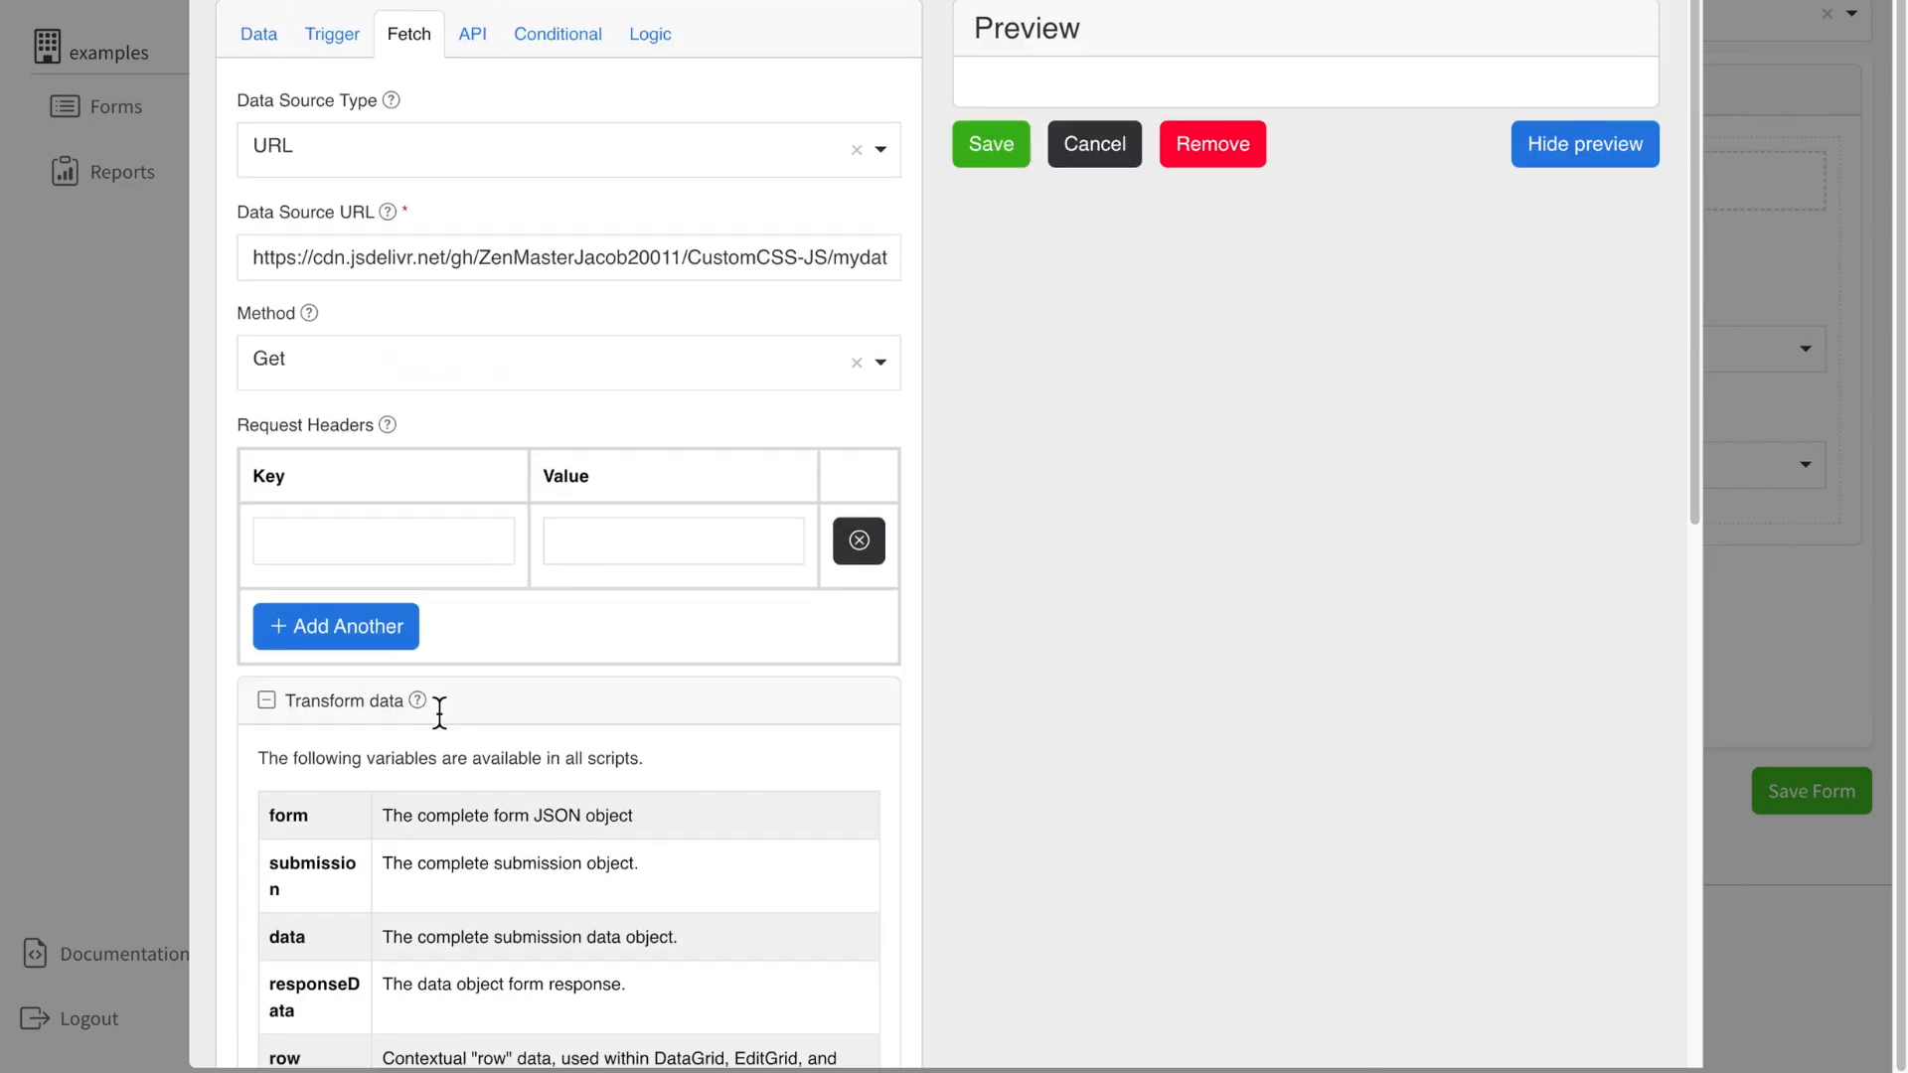
Step: Cancel the data source settings, enable Data Source Trigger, and show the Select field's choices for the State data set
click(1078, 157)
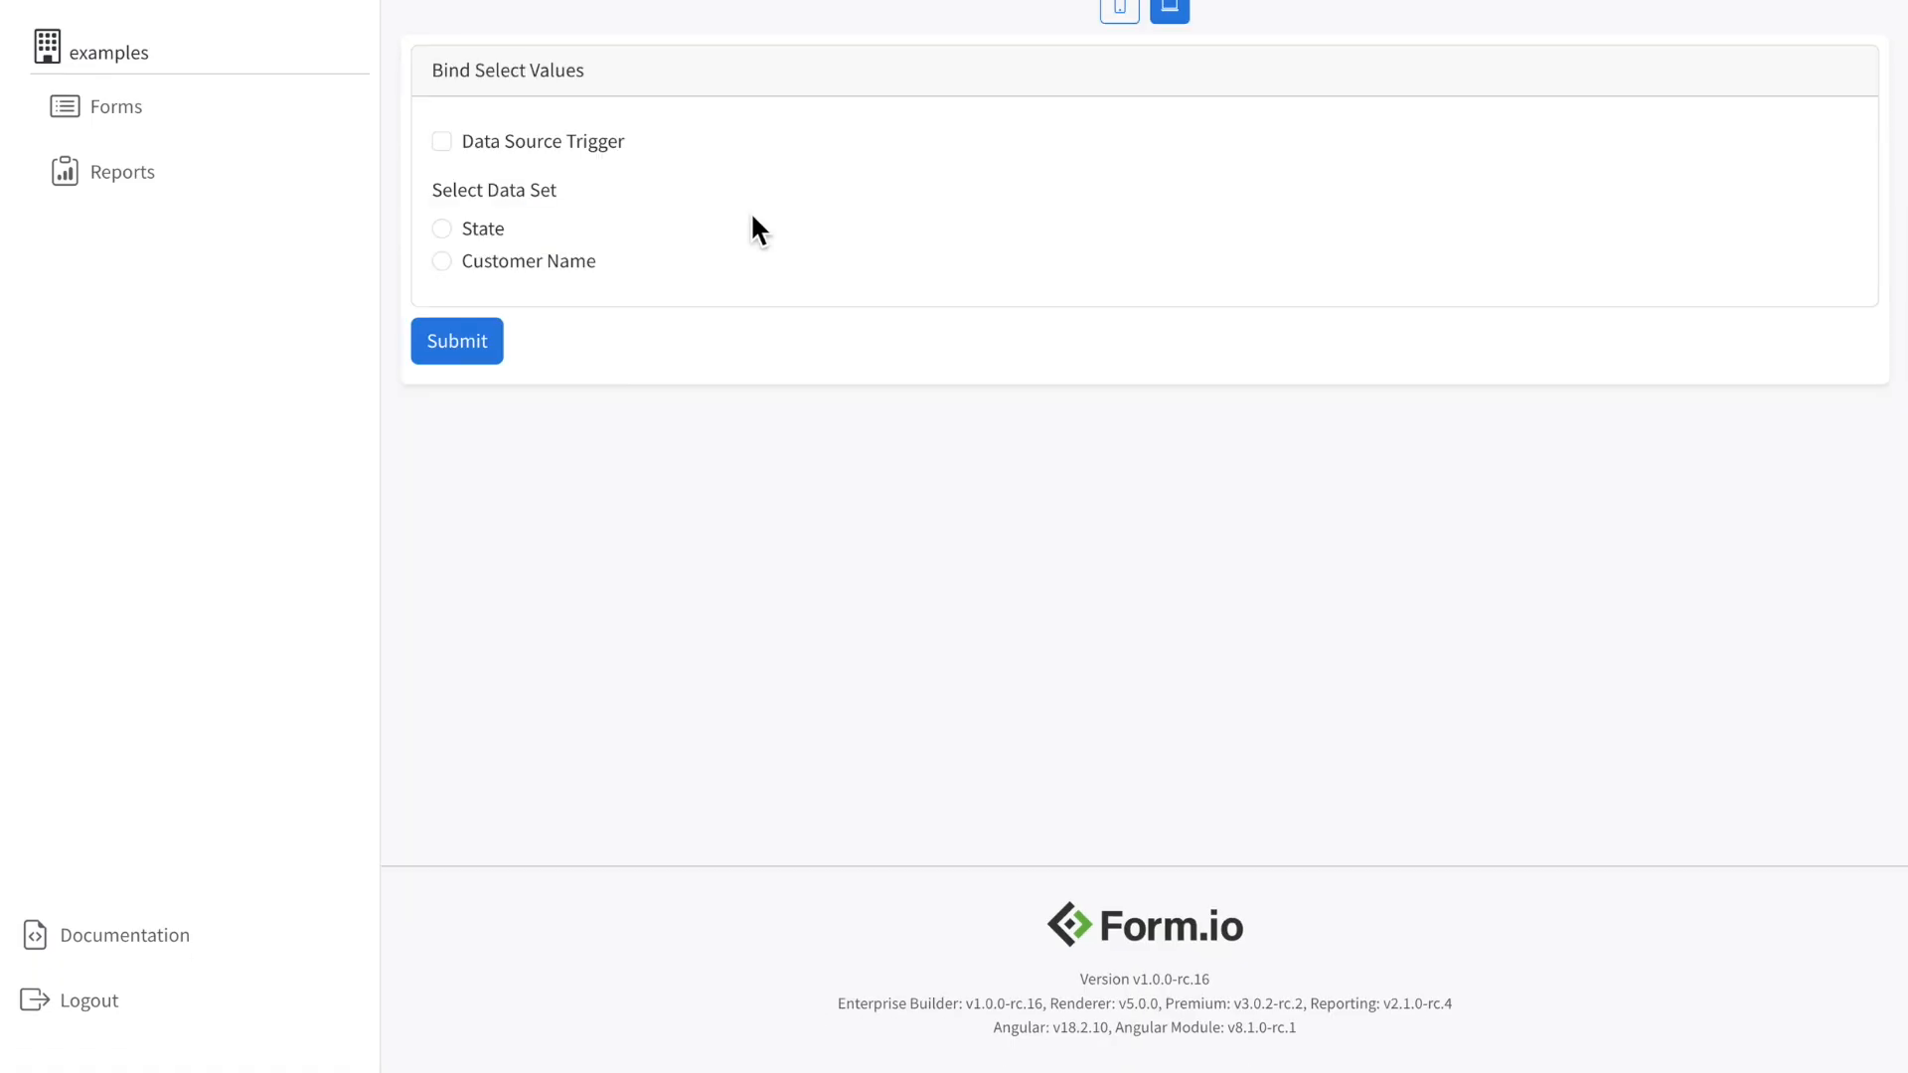
click(596, 140)
click(489, 228)
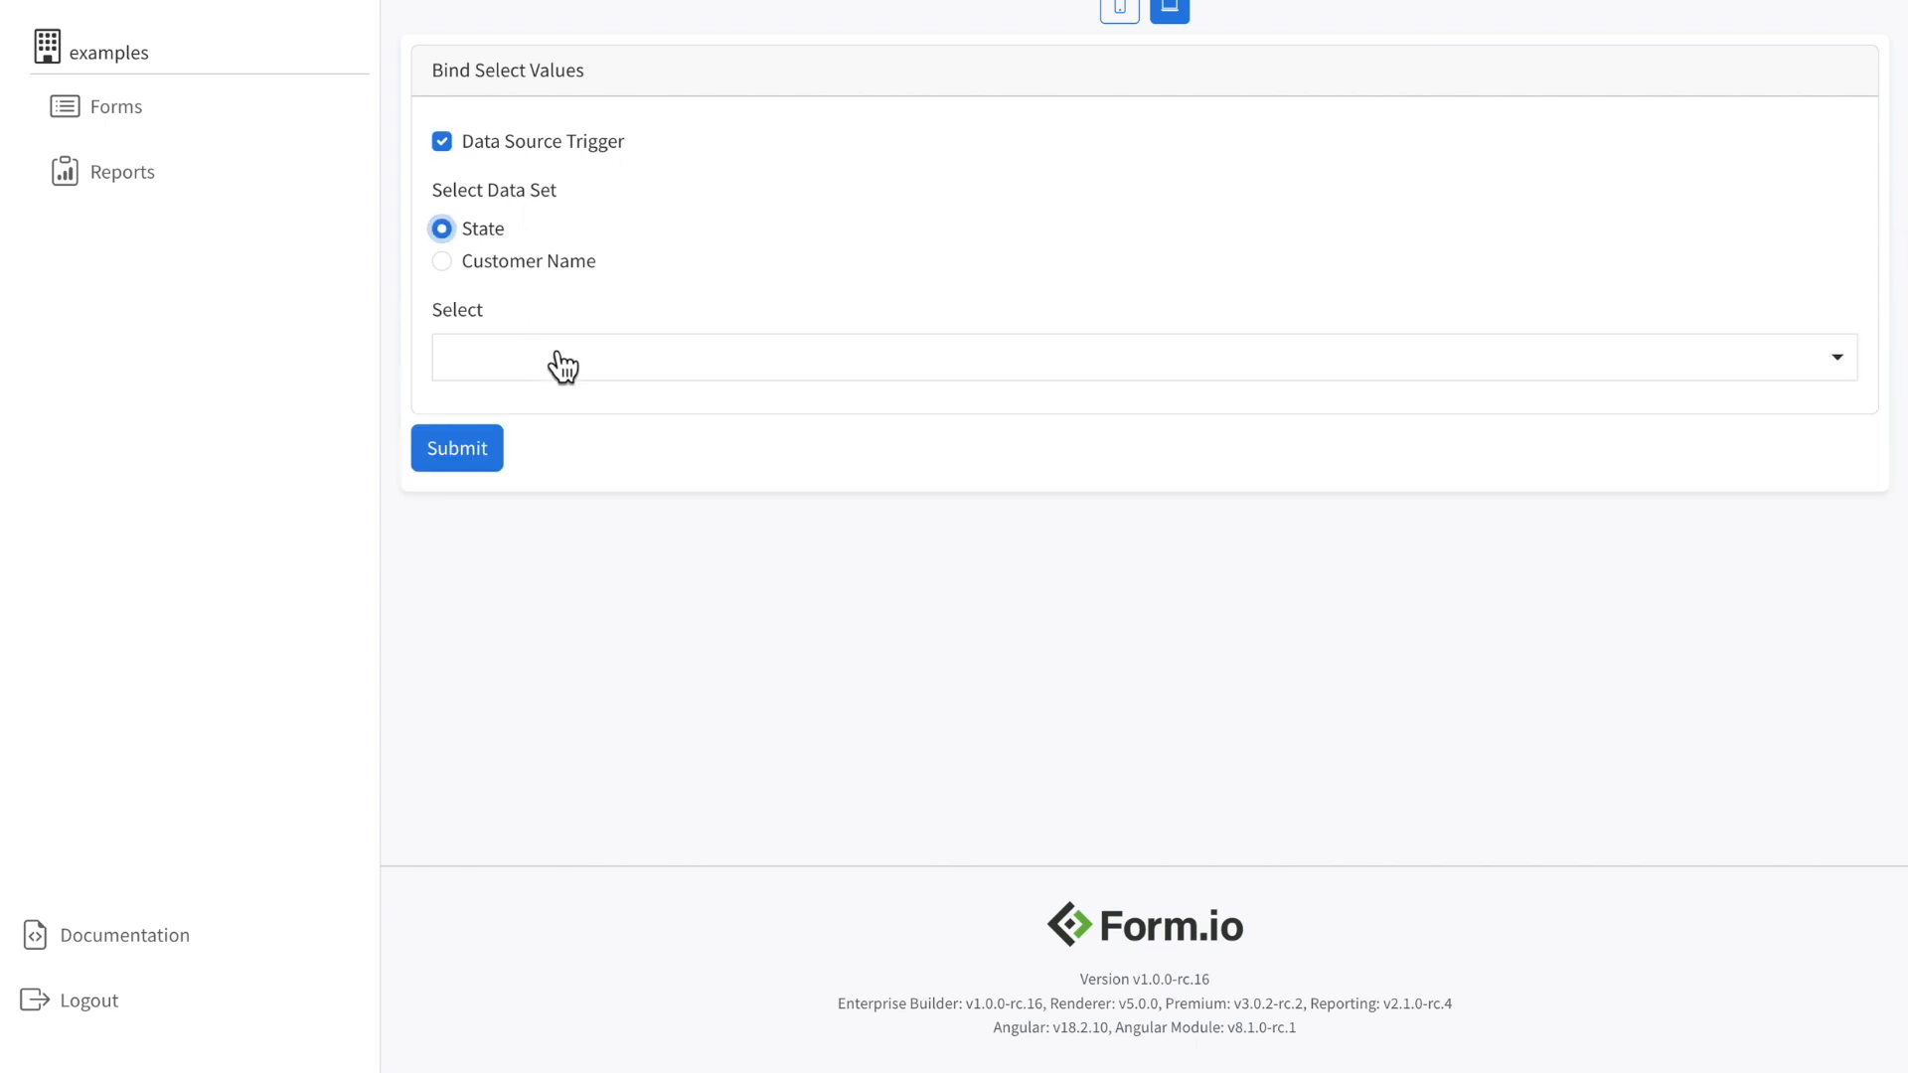
click(557, 366)
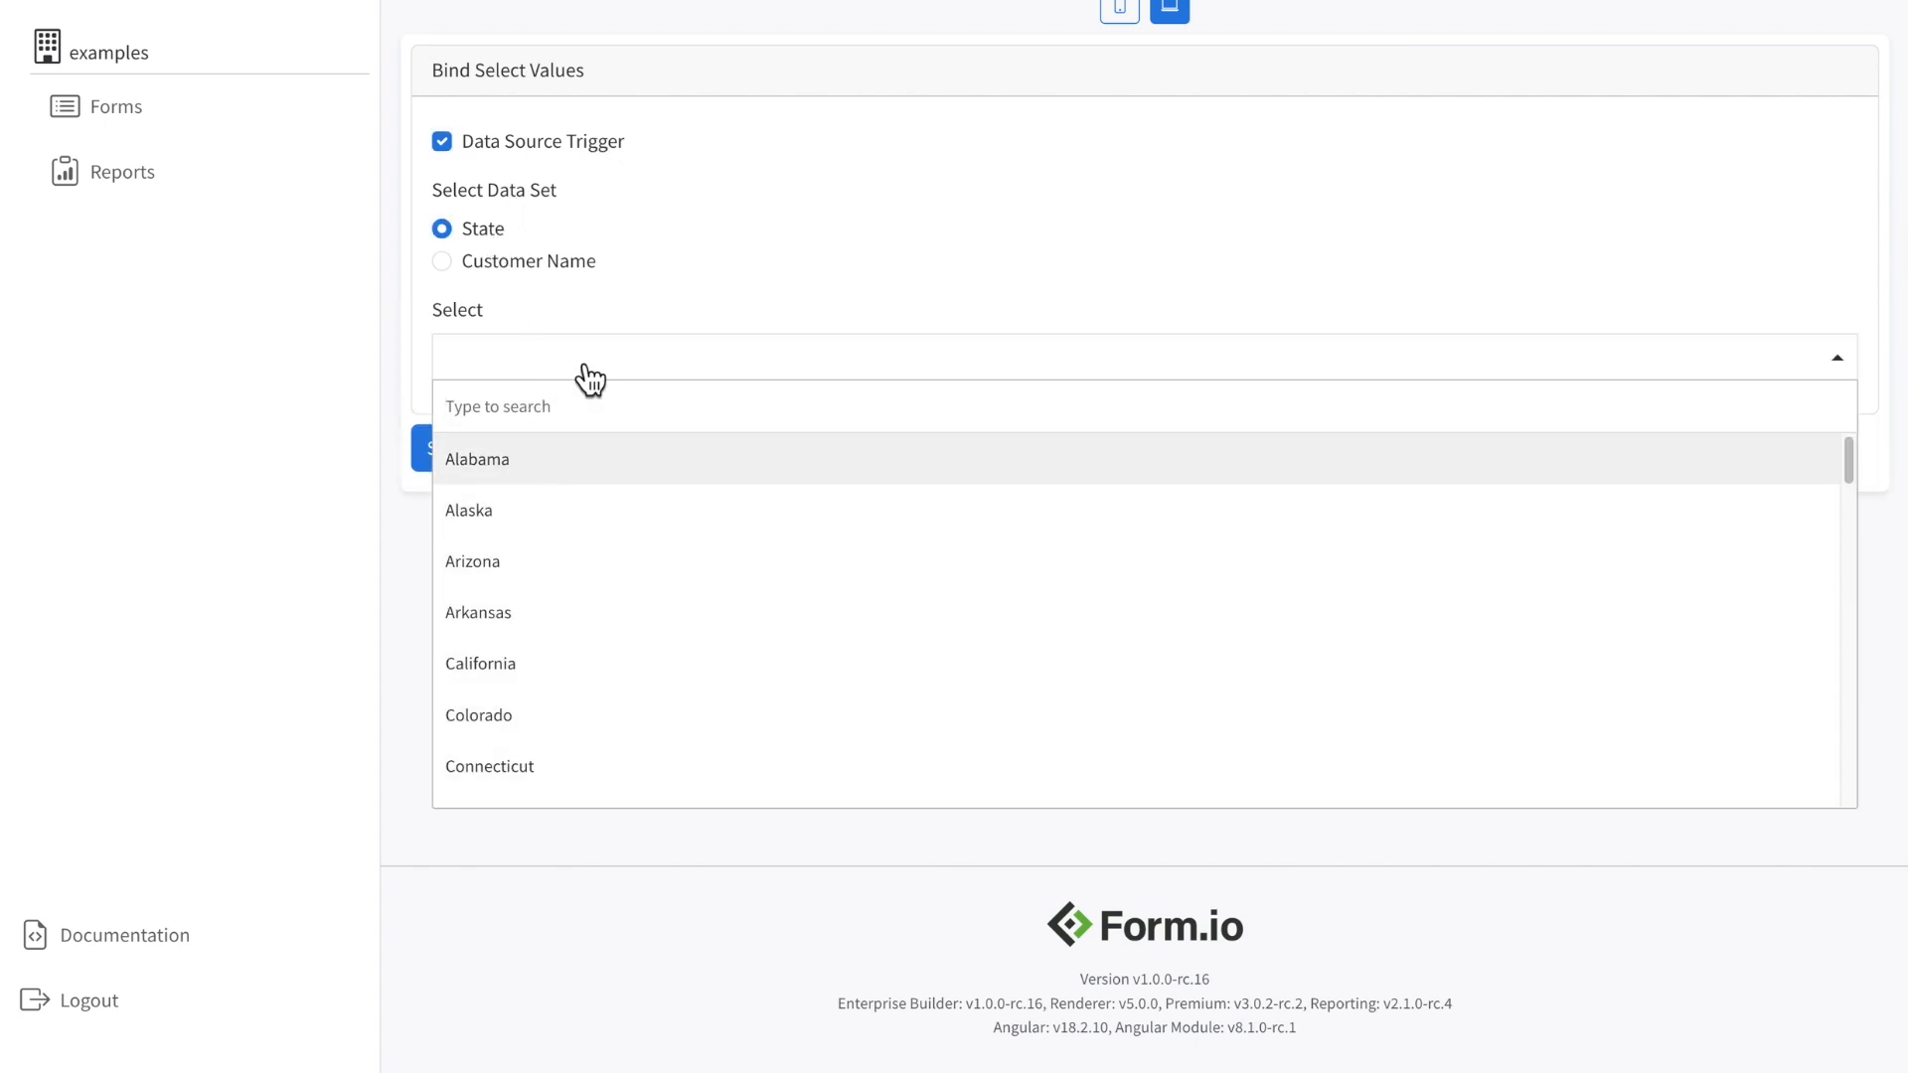
Step: Compare the Select field's choices for the Customer Name and State data sets, leaving State chosen
click(657, 203)
click(553, 262)
click(552, 376)
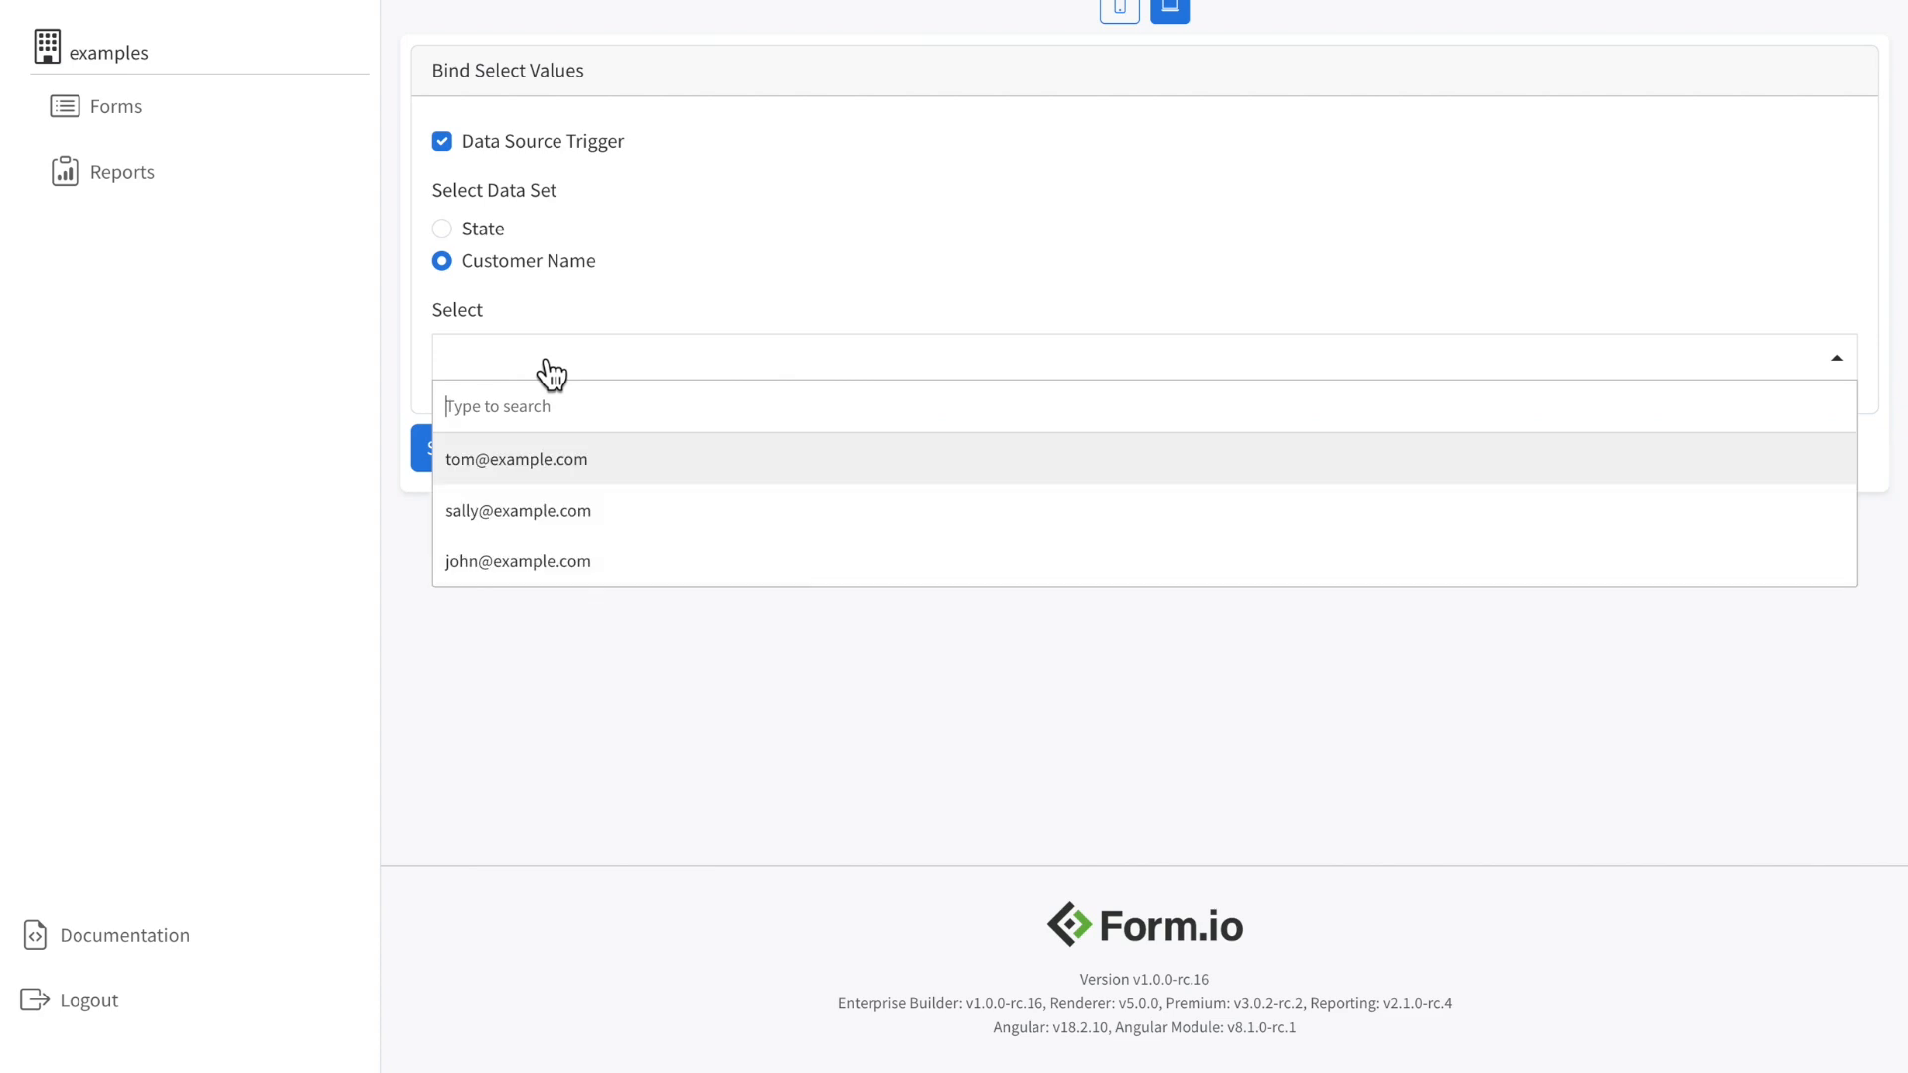
click(694, 239)
click(484, 228)
click(519, 370)
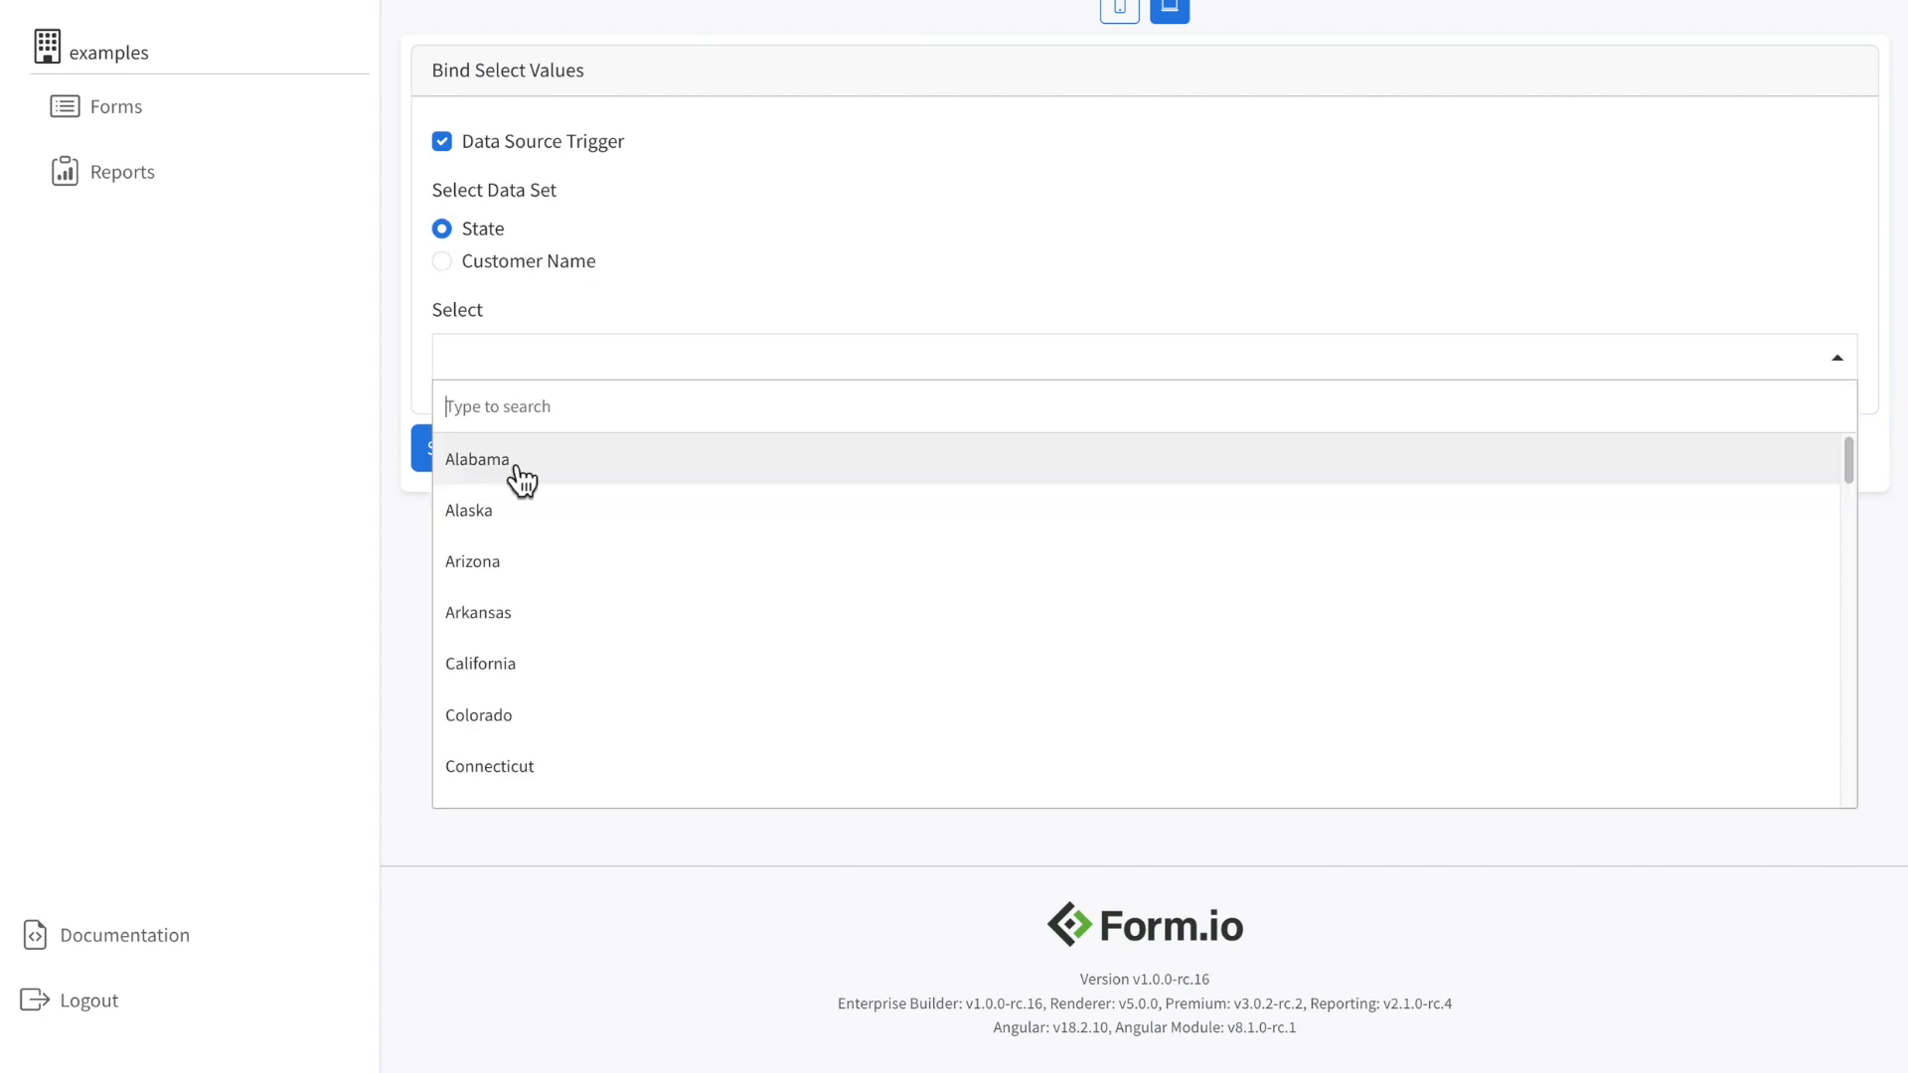
click(770, 261)
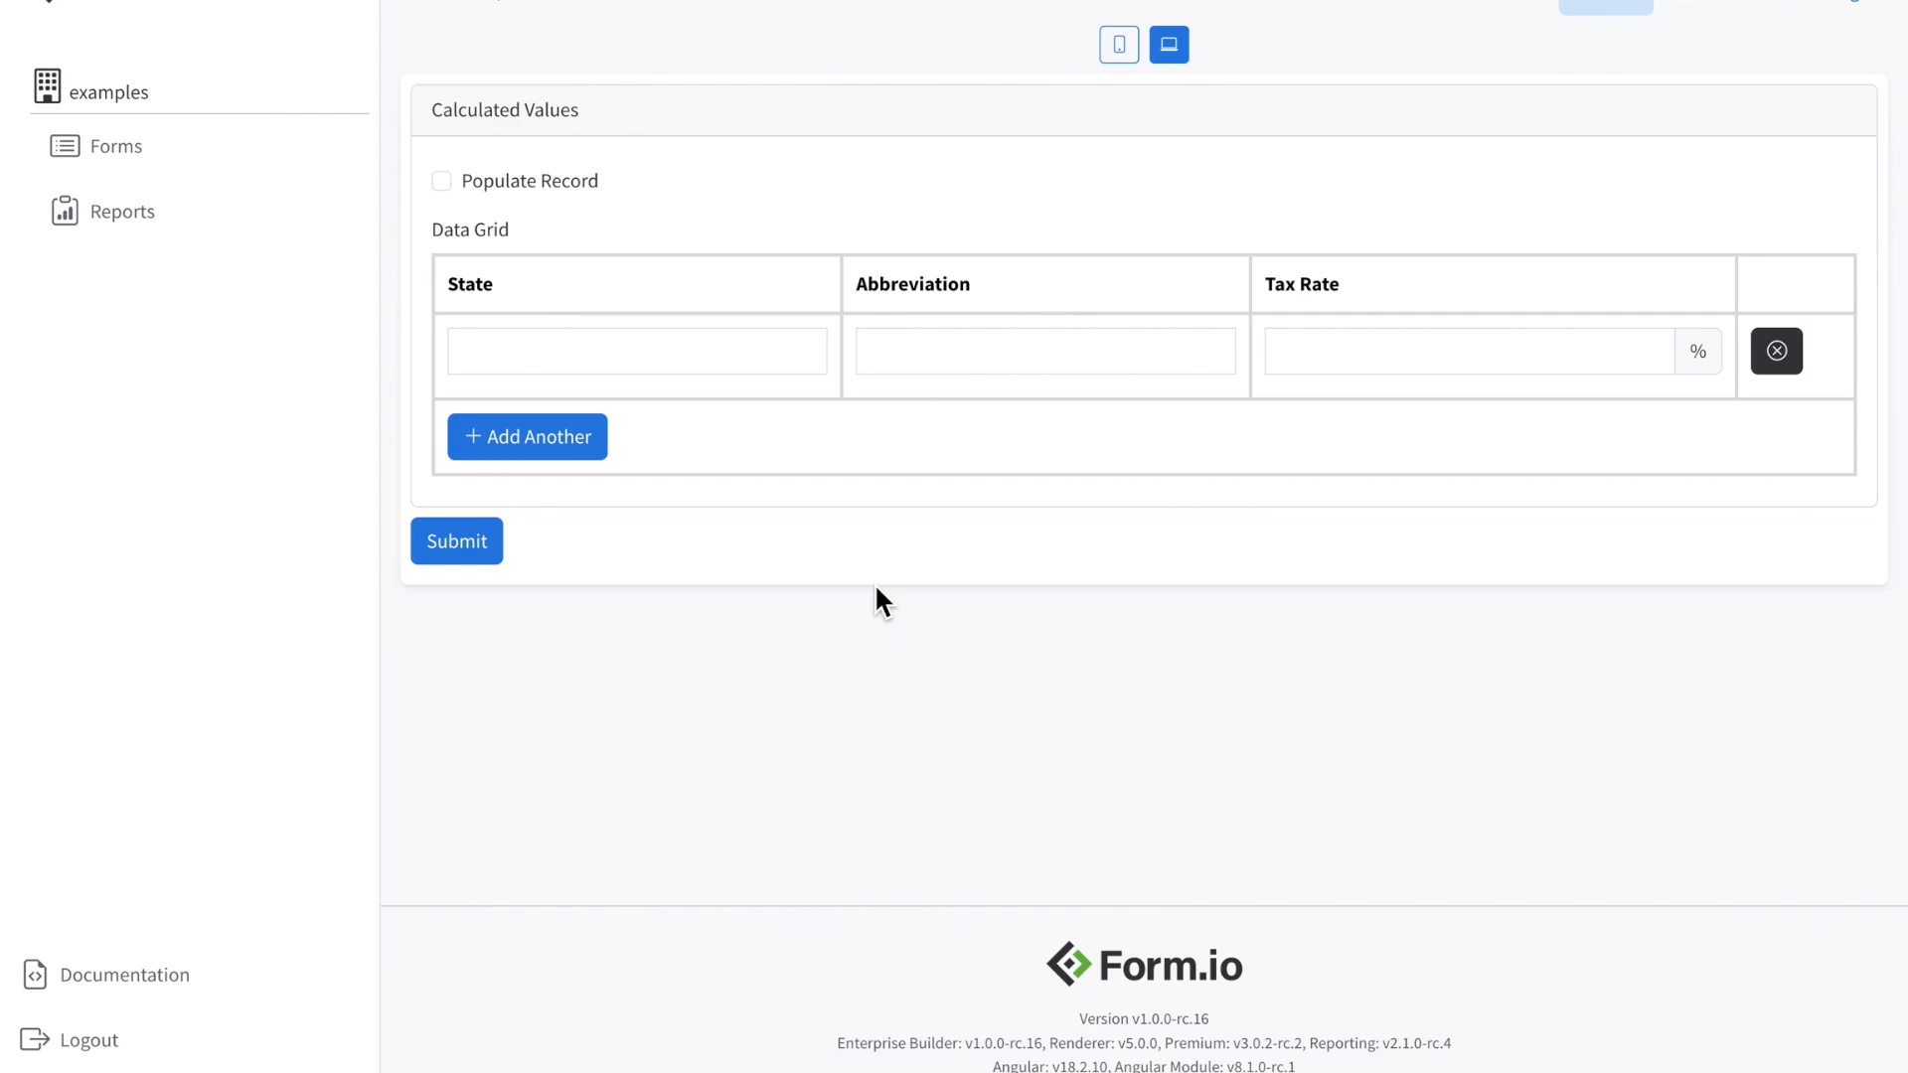
Step: Fill the Calculated Values data grid by enabling Populate Record and Show all records, and review its rows
click(542, 189)
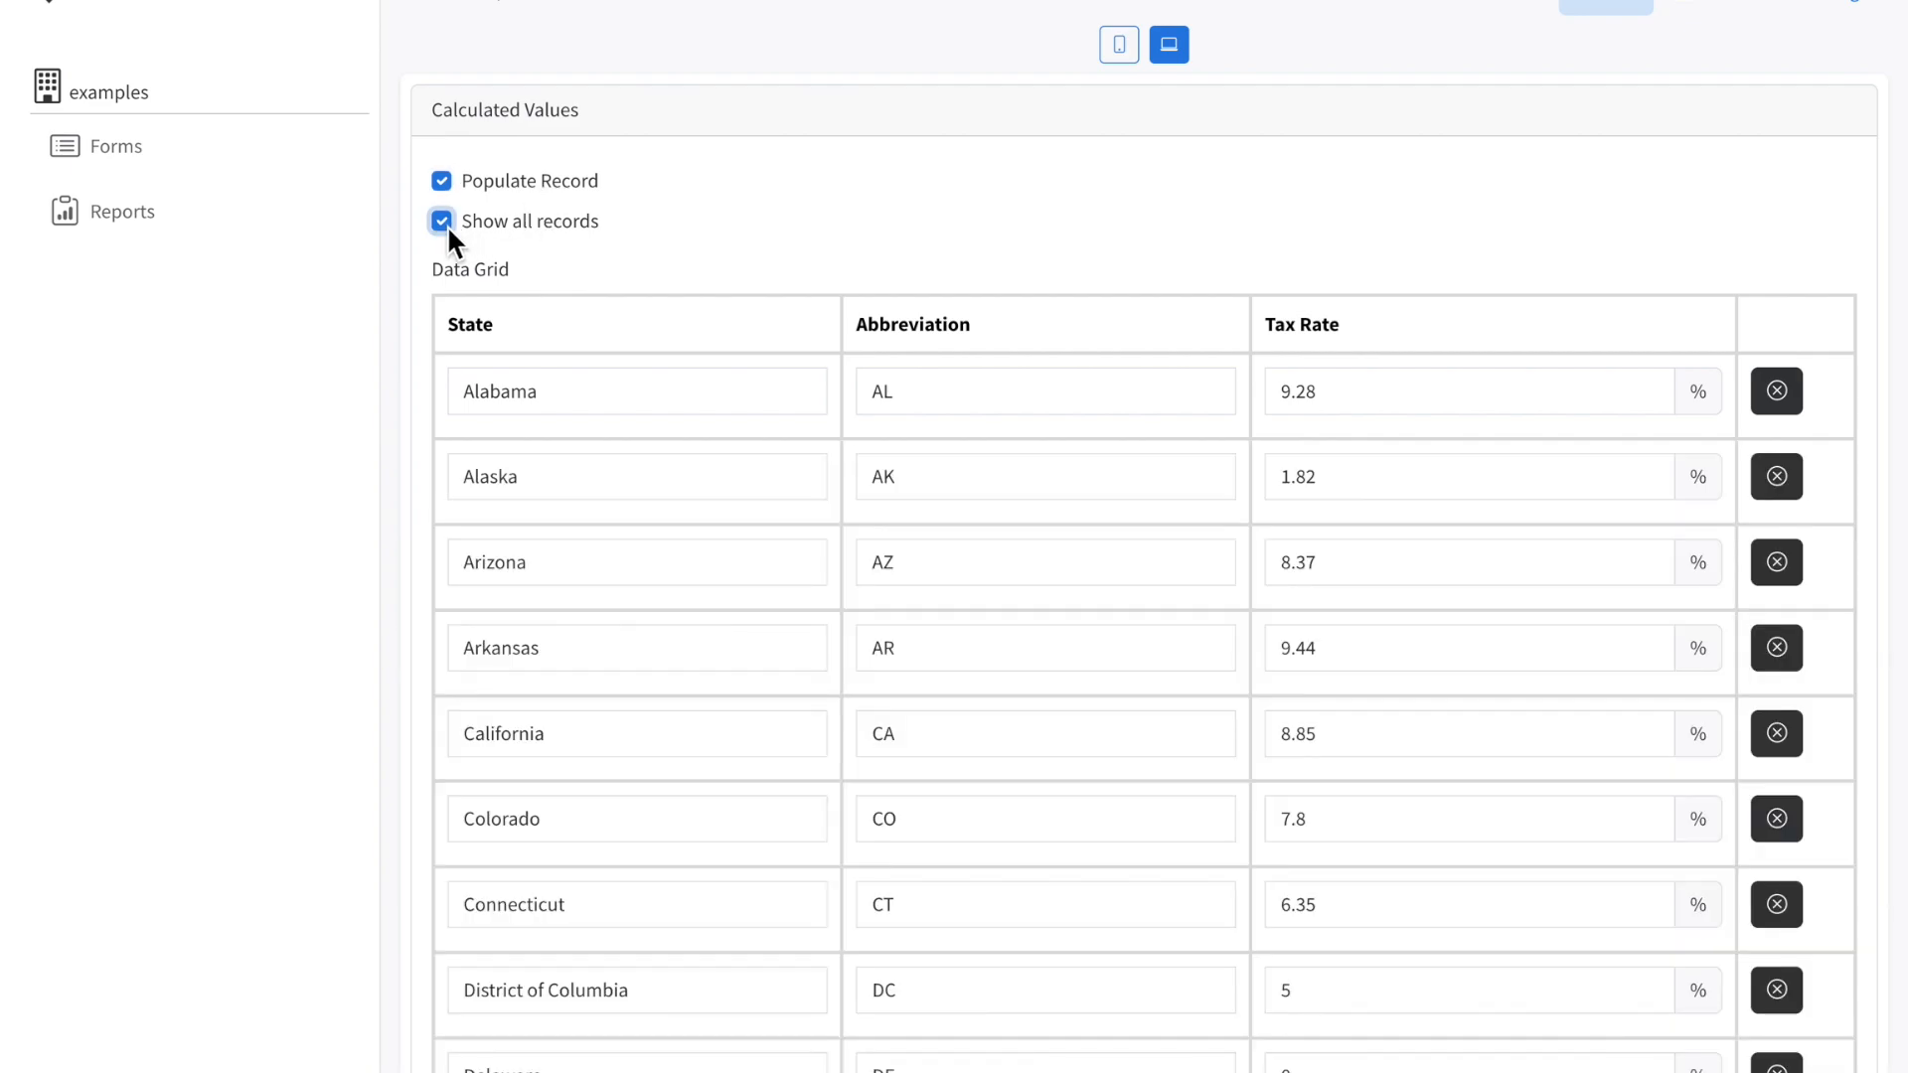
scroll(633, 435, down, 9)
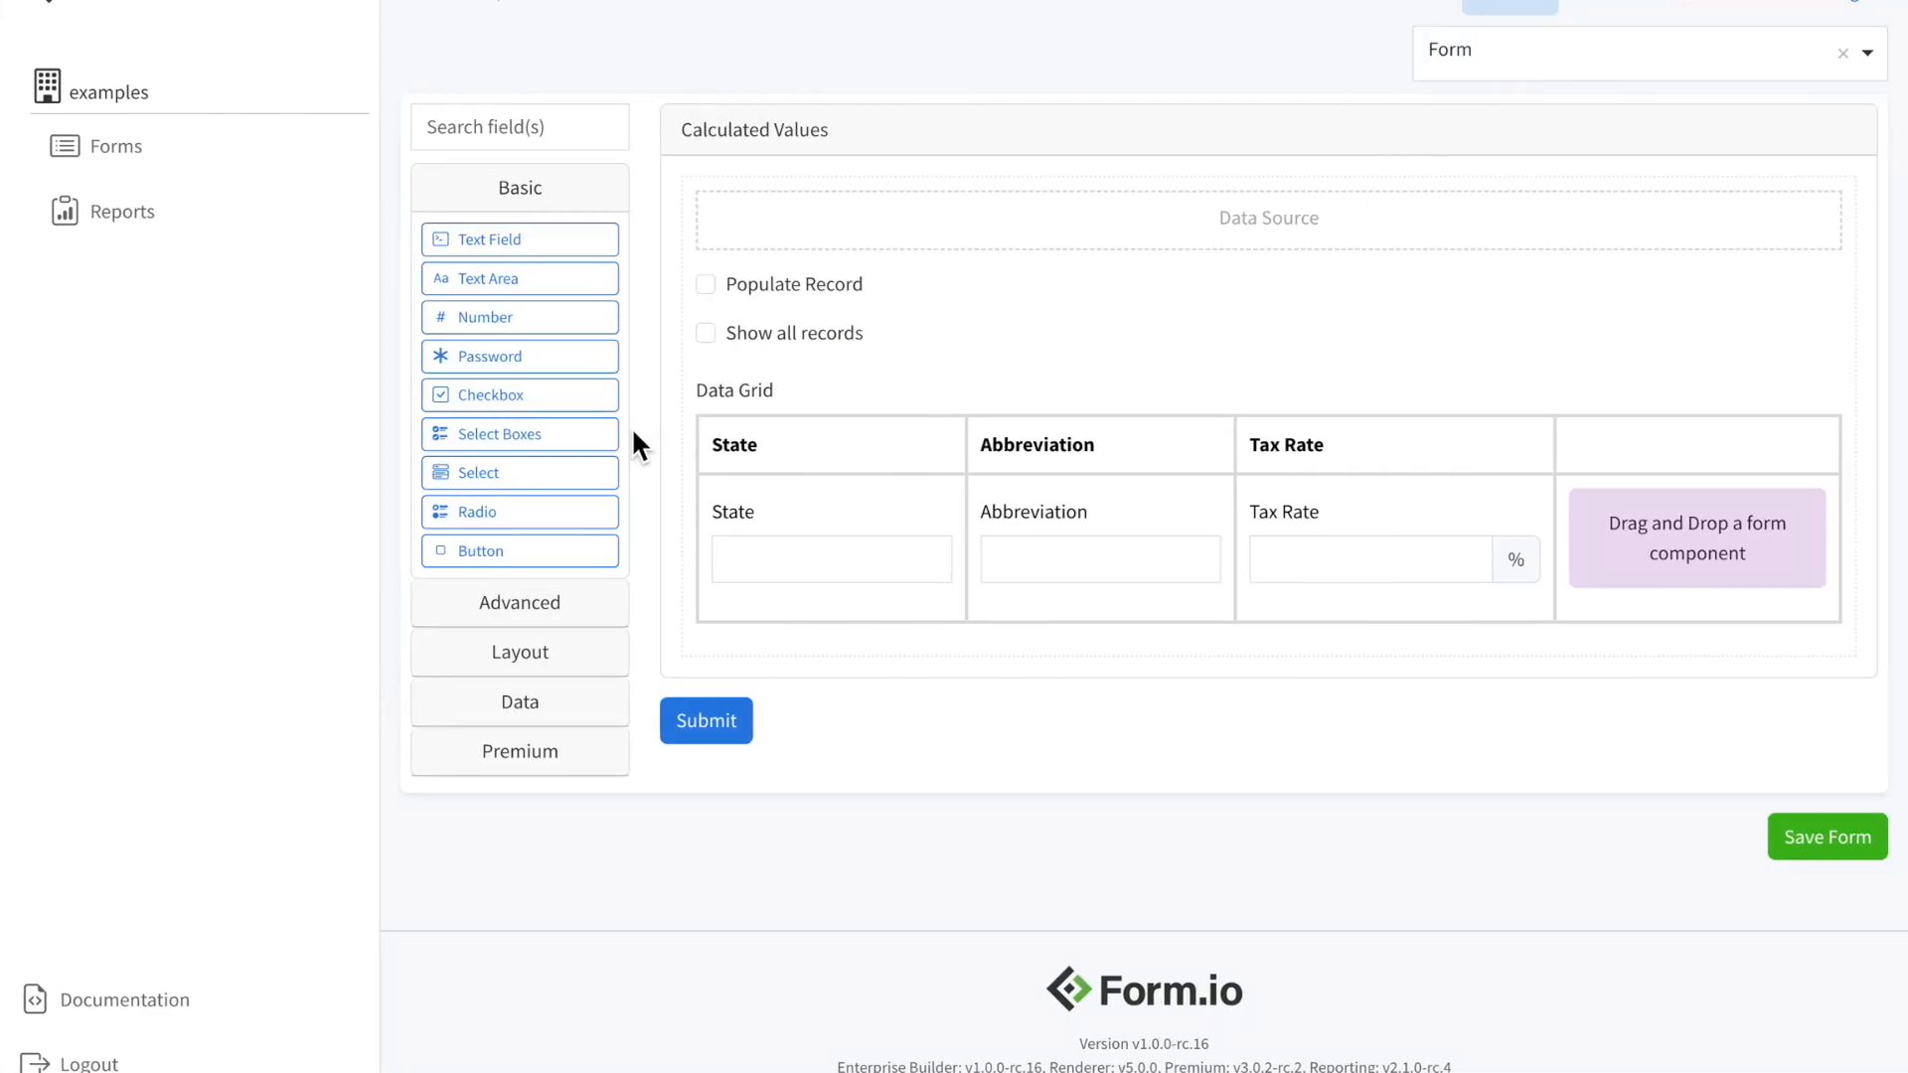
Step: Inspect the full fetch URL of the Calculated Values data source, cancel its settings, and open the Data Grid's logic settings
click(1716, 205)
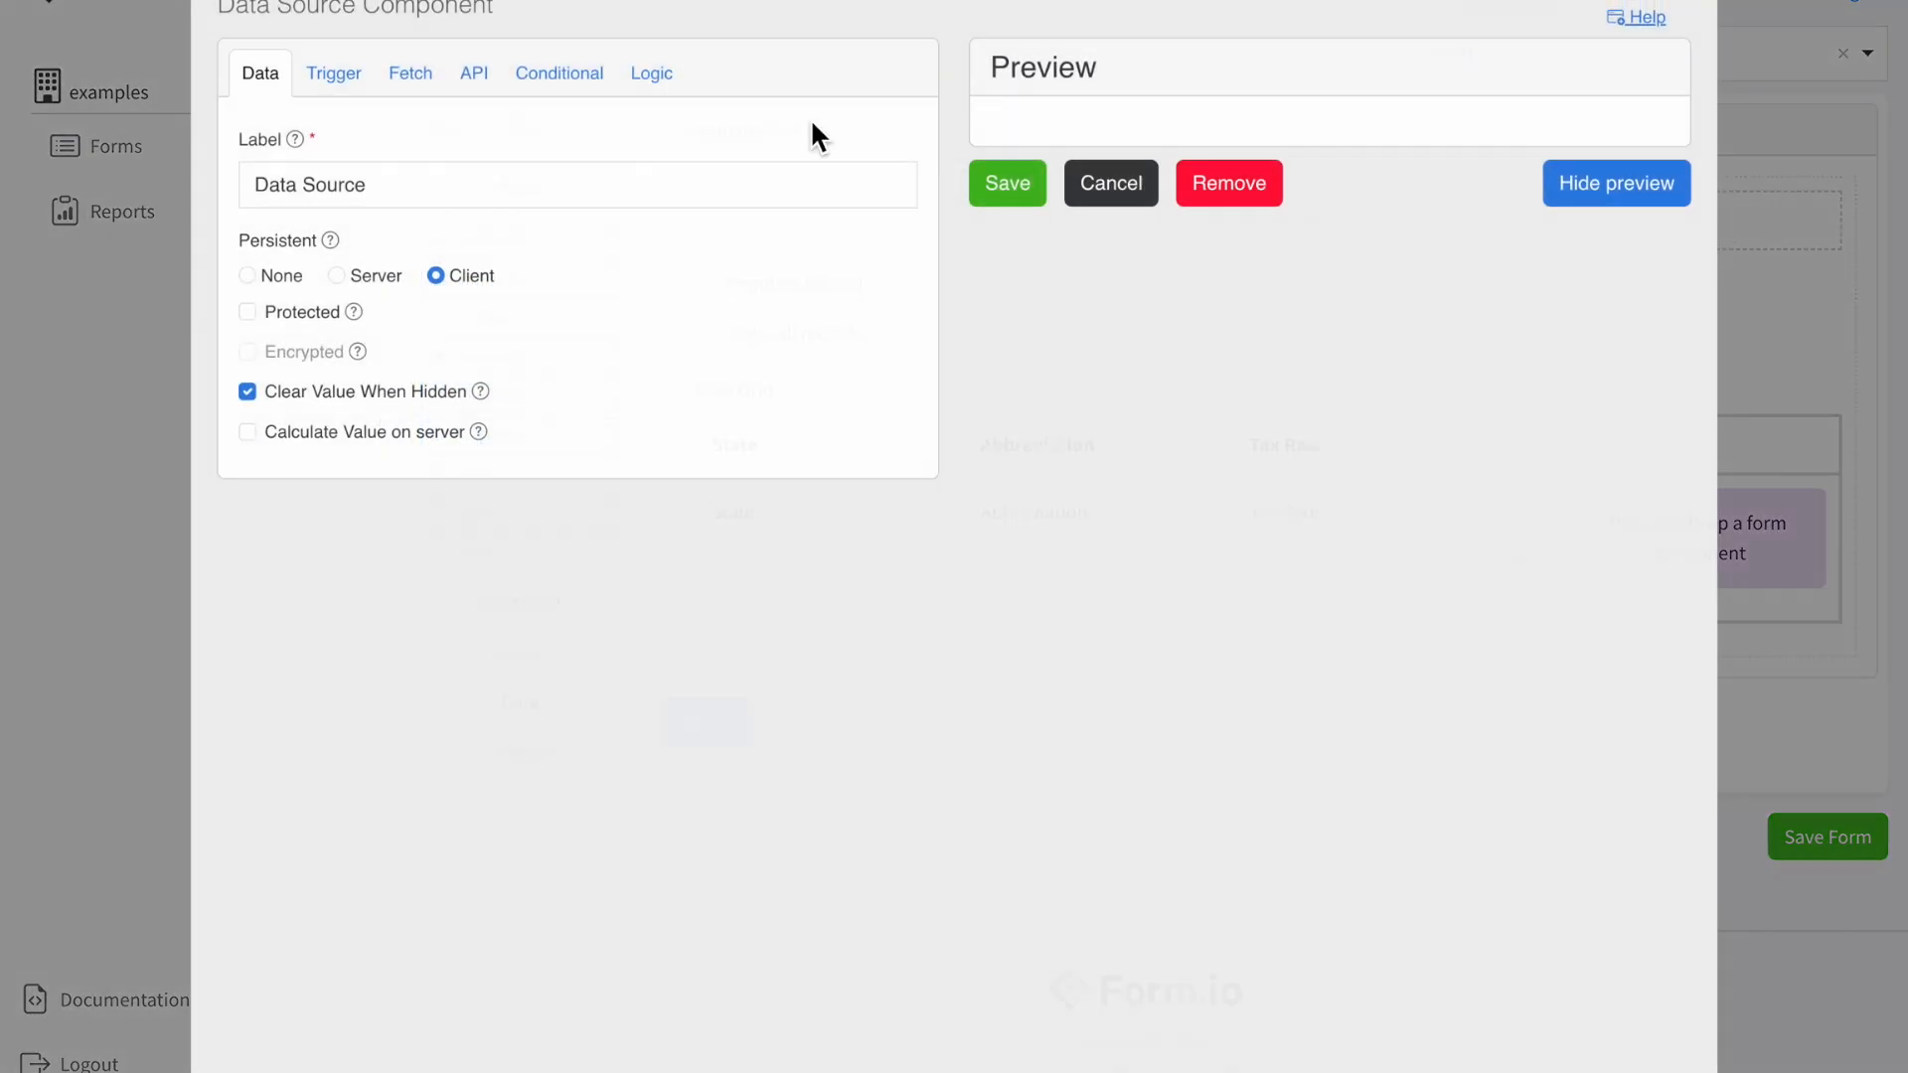
click(409, 80)
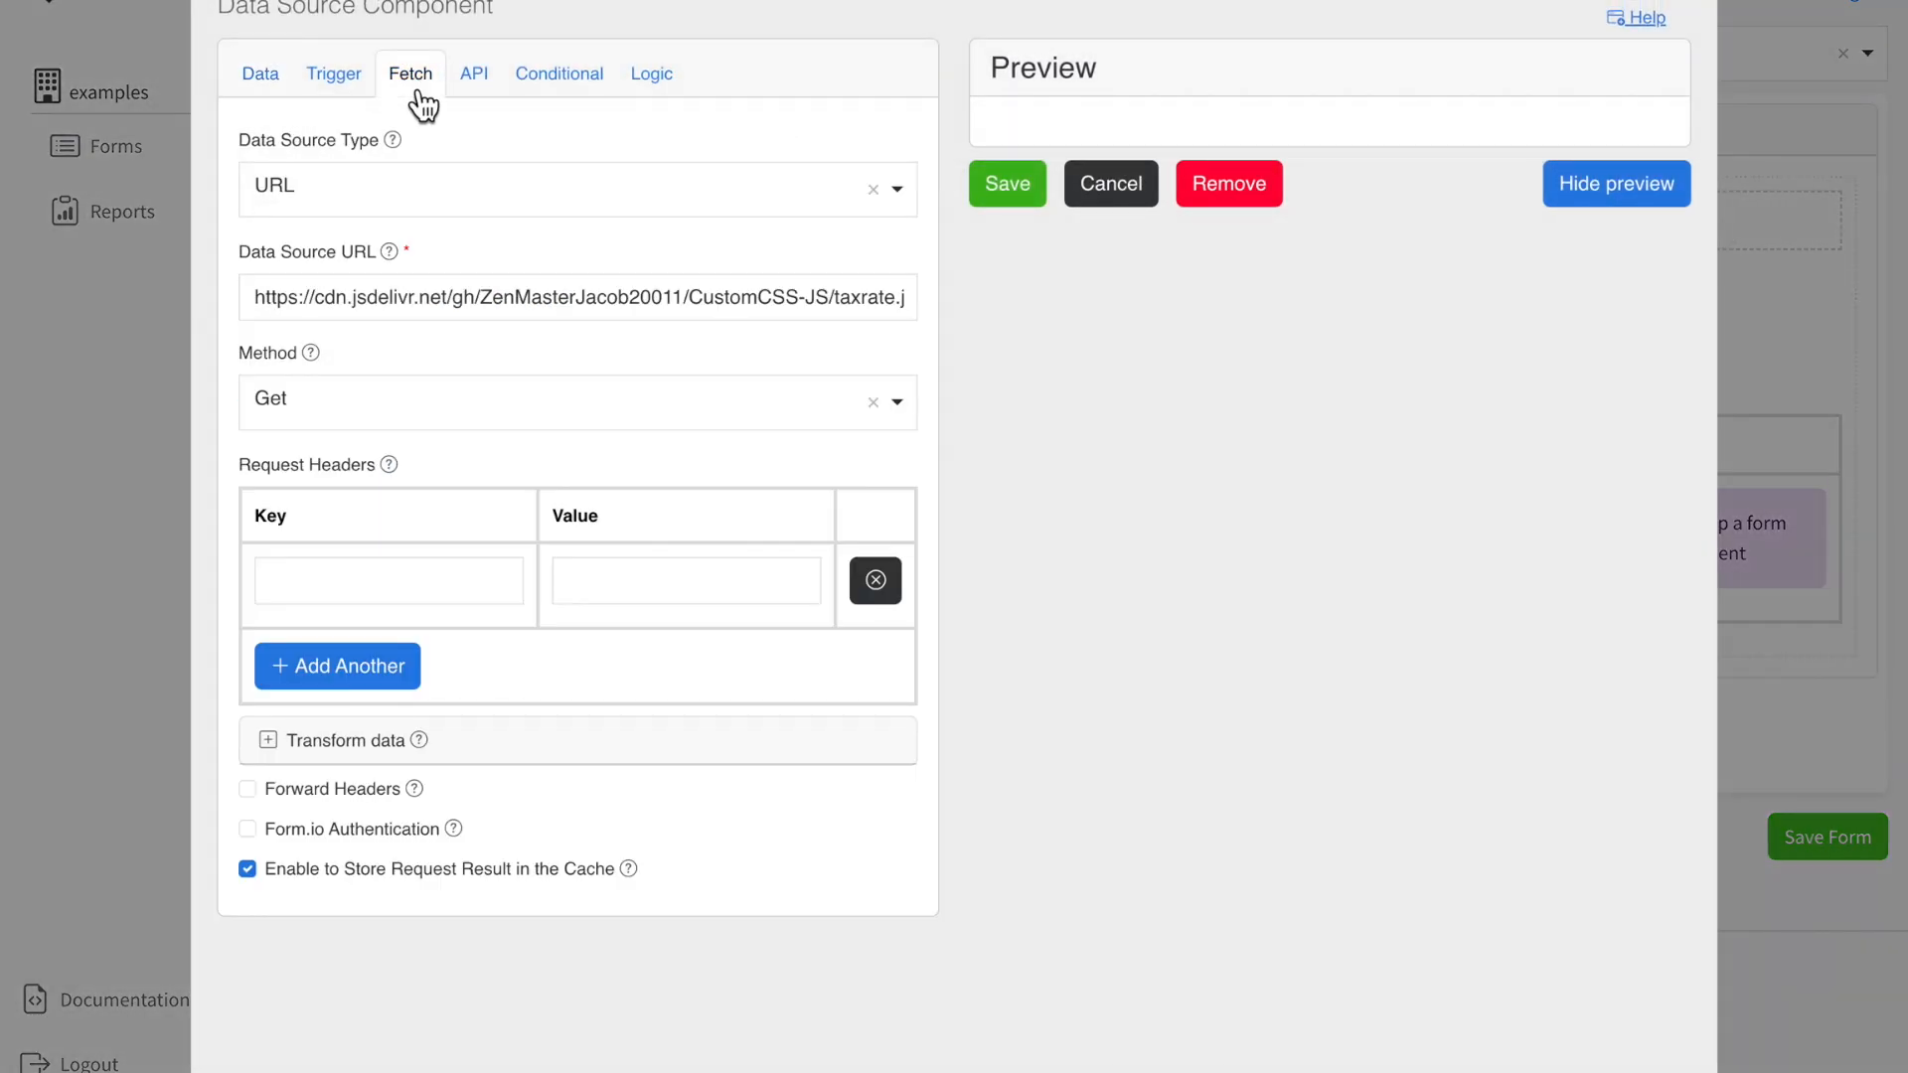
click(639, 296)
key(shift+End)
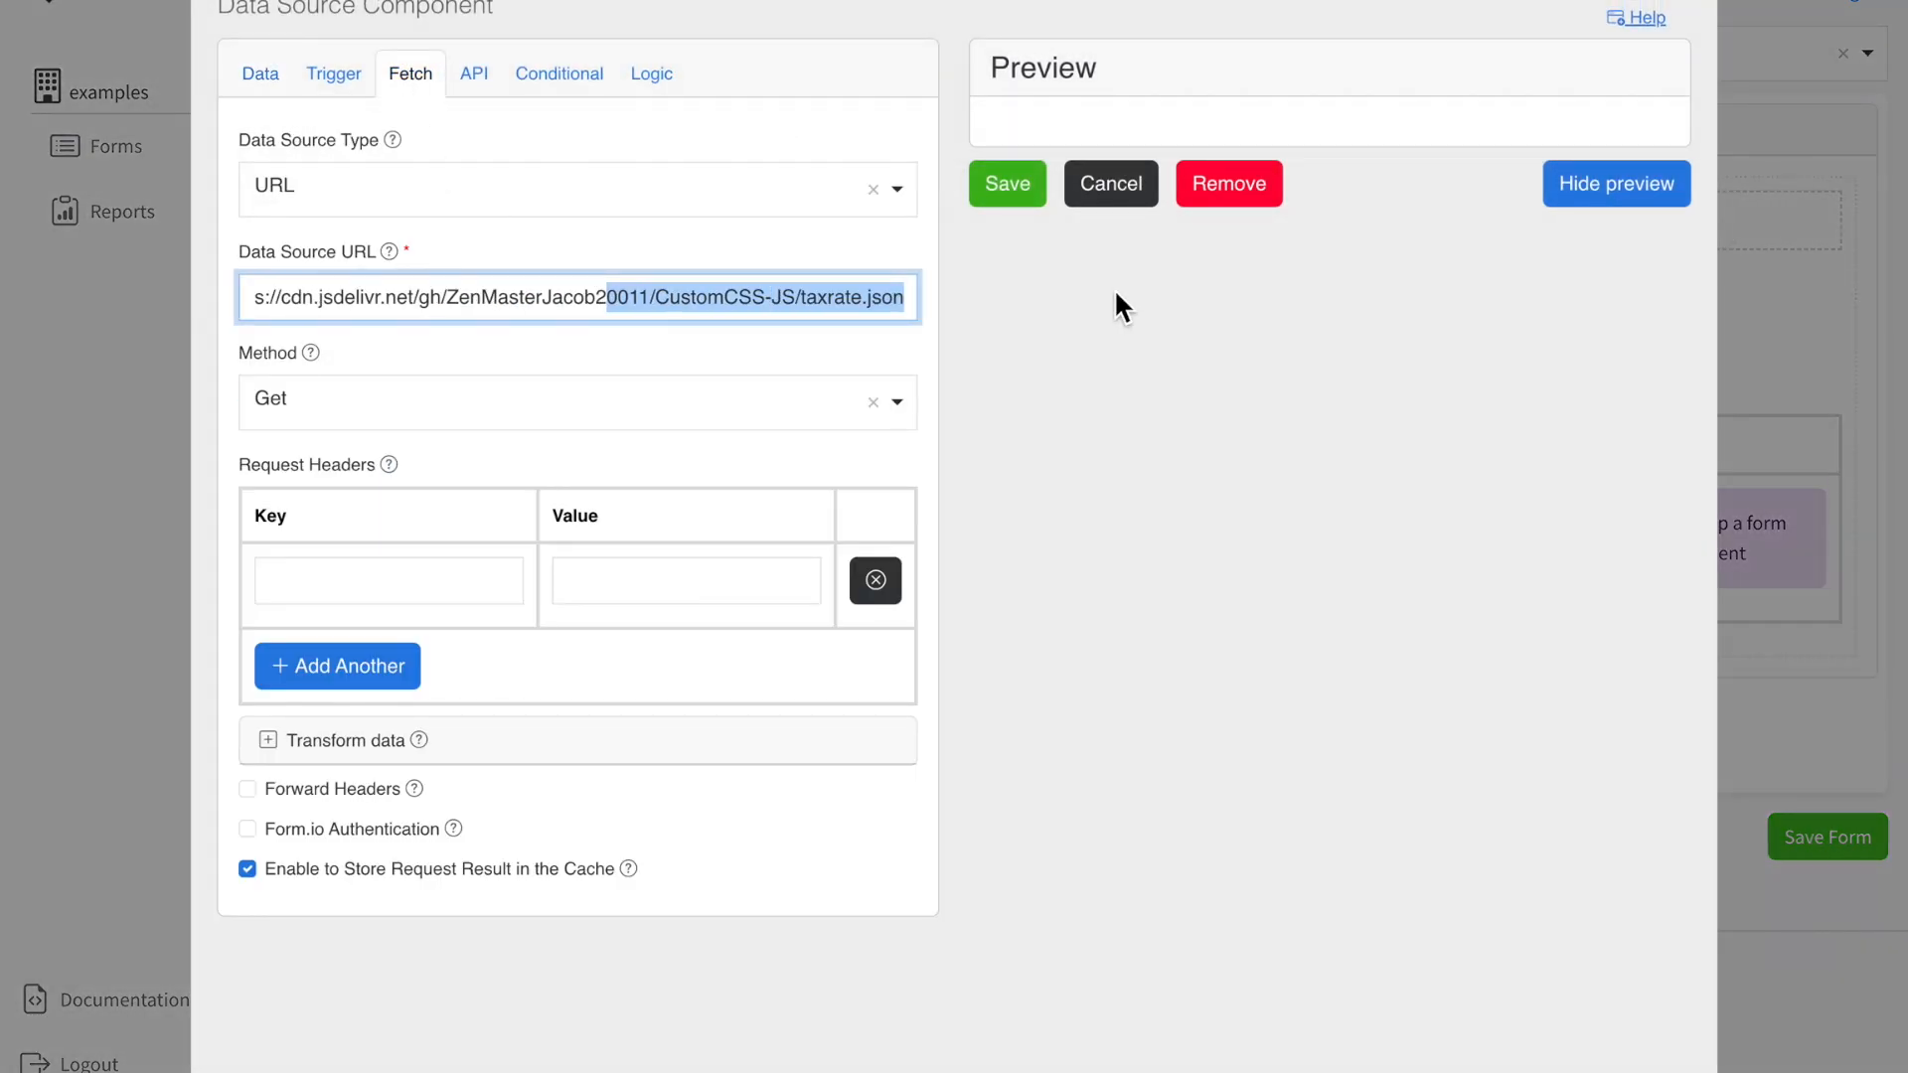
click(1117, 194)
click(1716, 381)
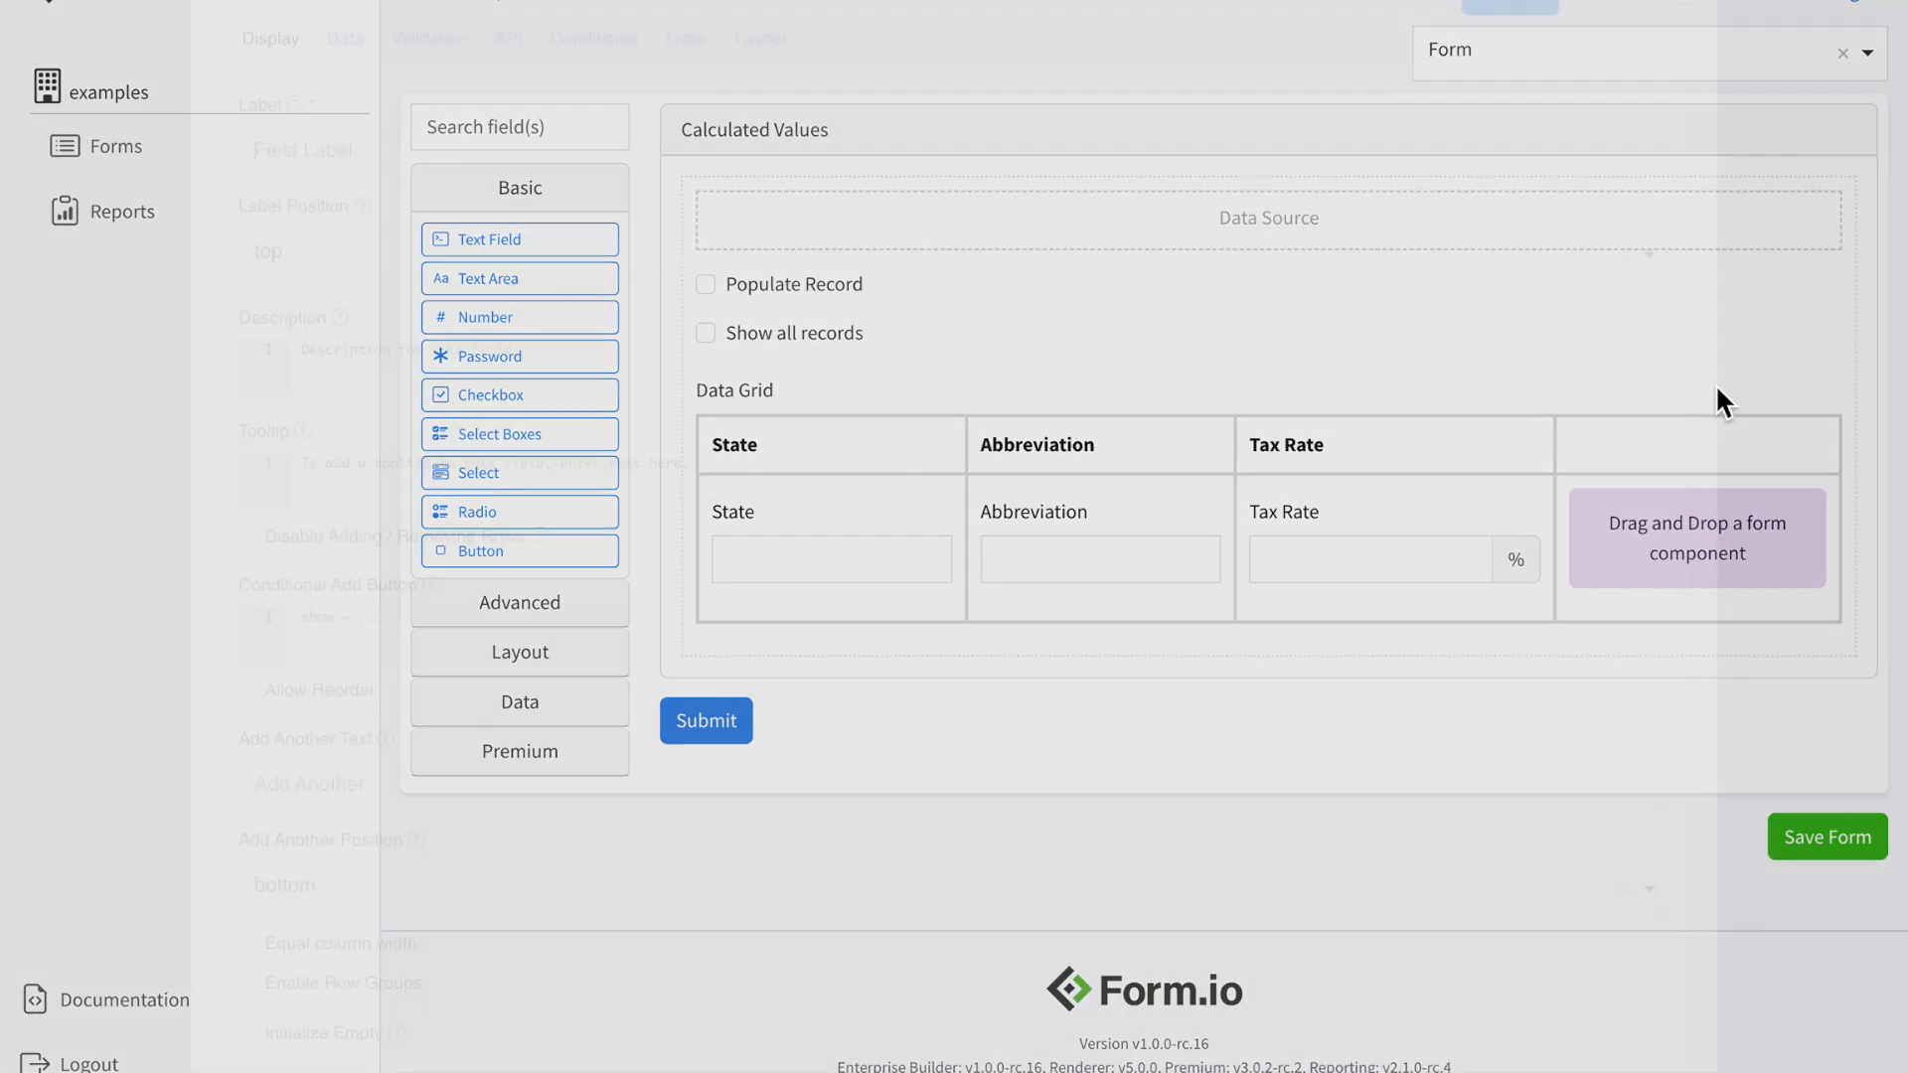
click(685, 77)
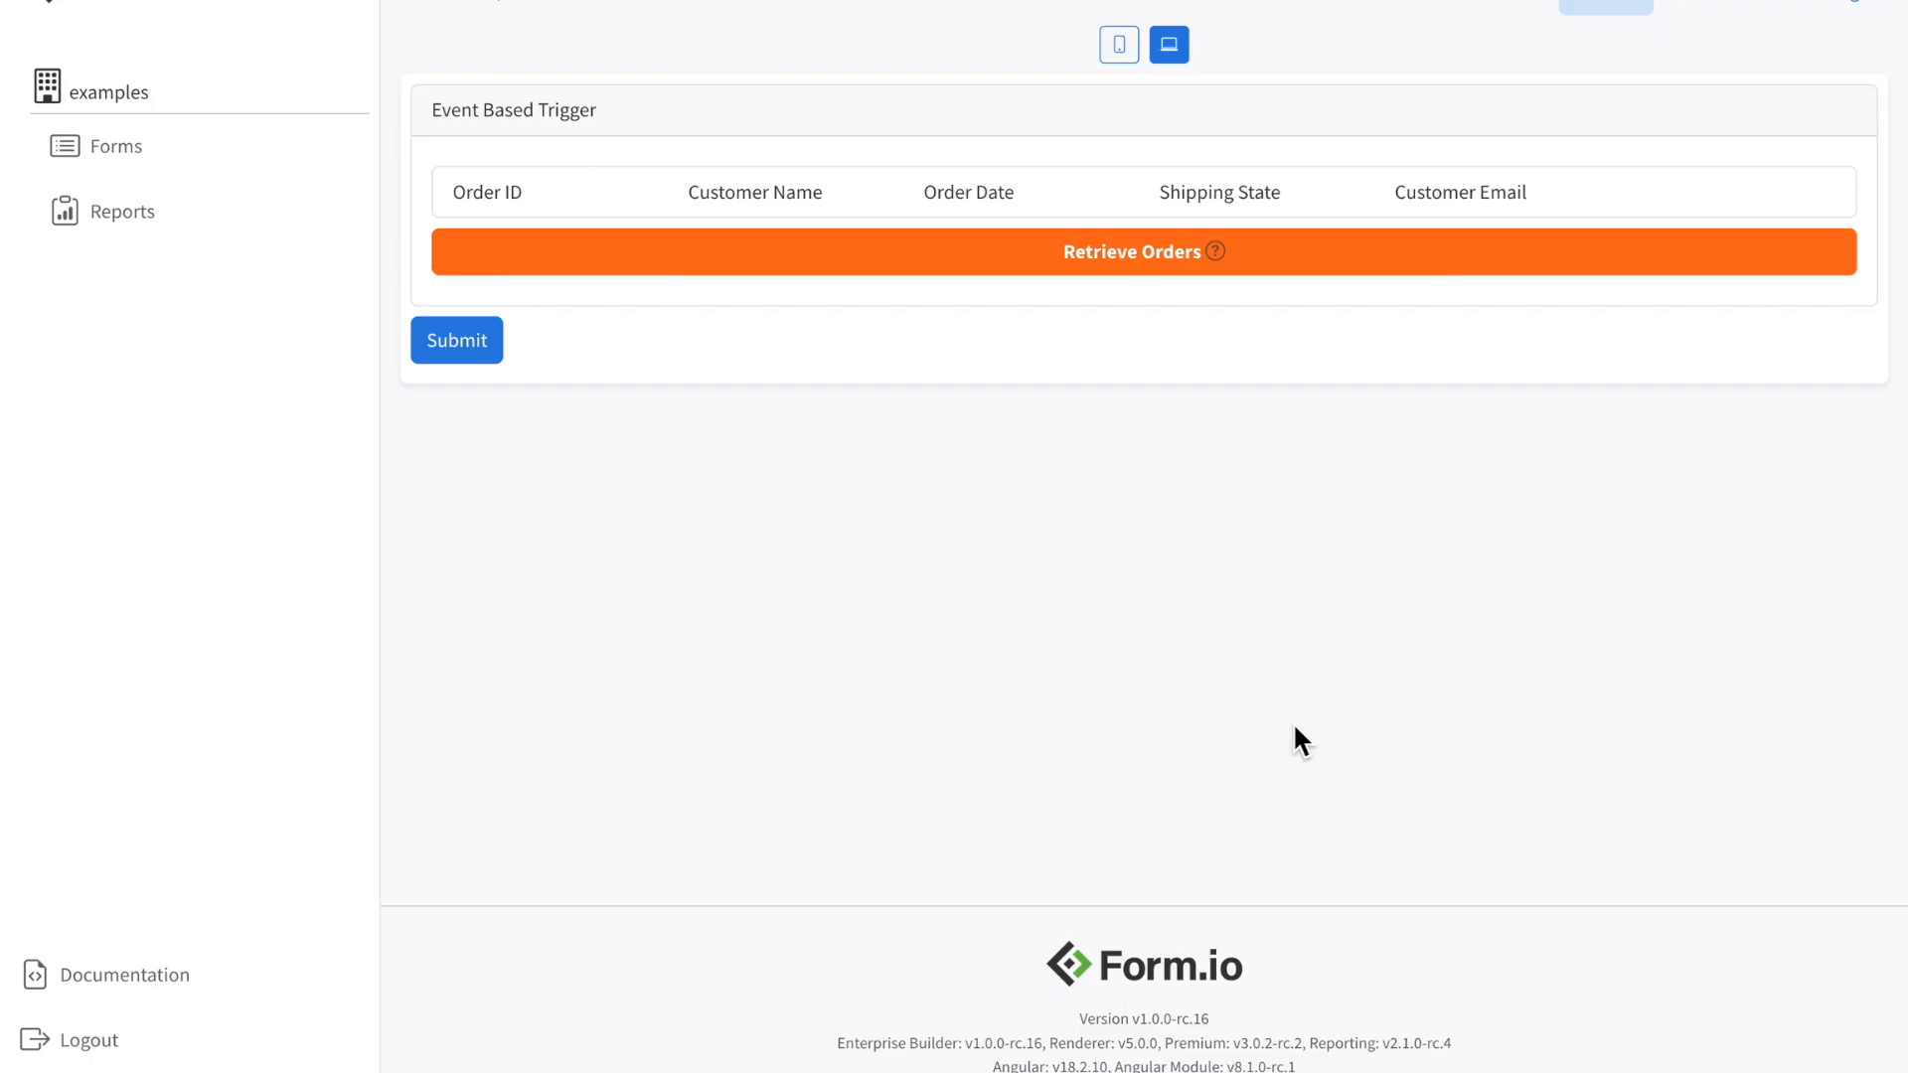
Step: Retrieve the orders in the Event Based Trigger form, view the full record of order 1, and close it
click(1154, 262)
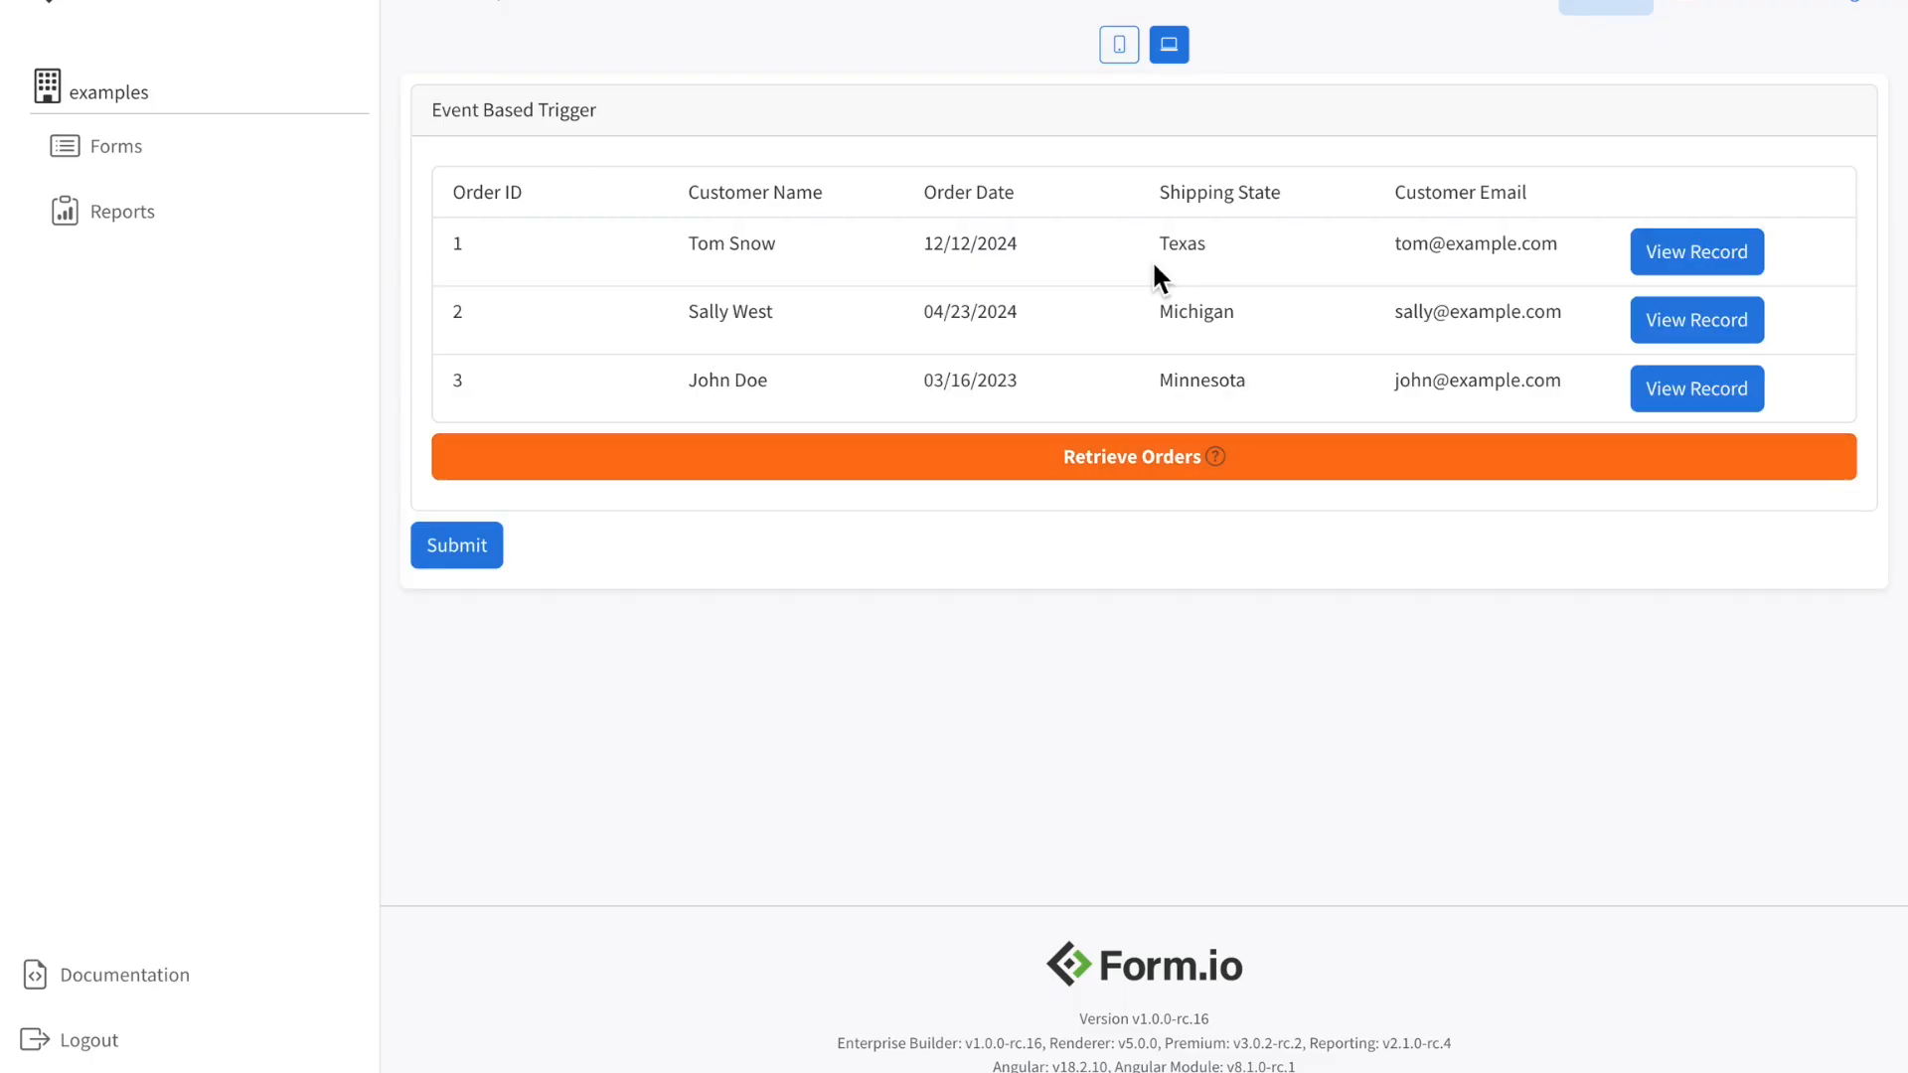
click(1677, 259)
scroll(606, 174, down, 1)
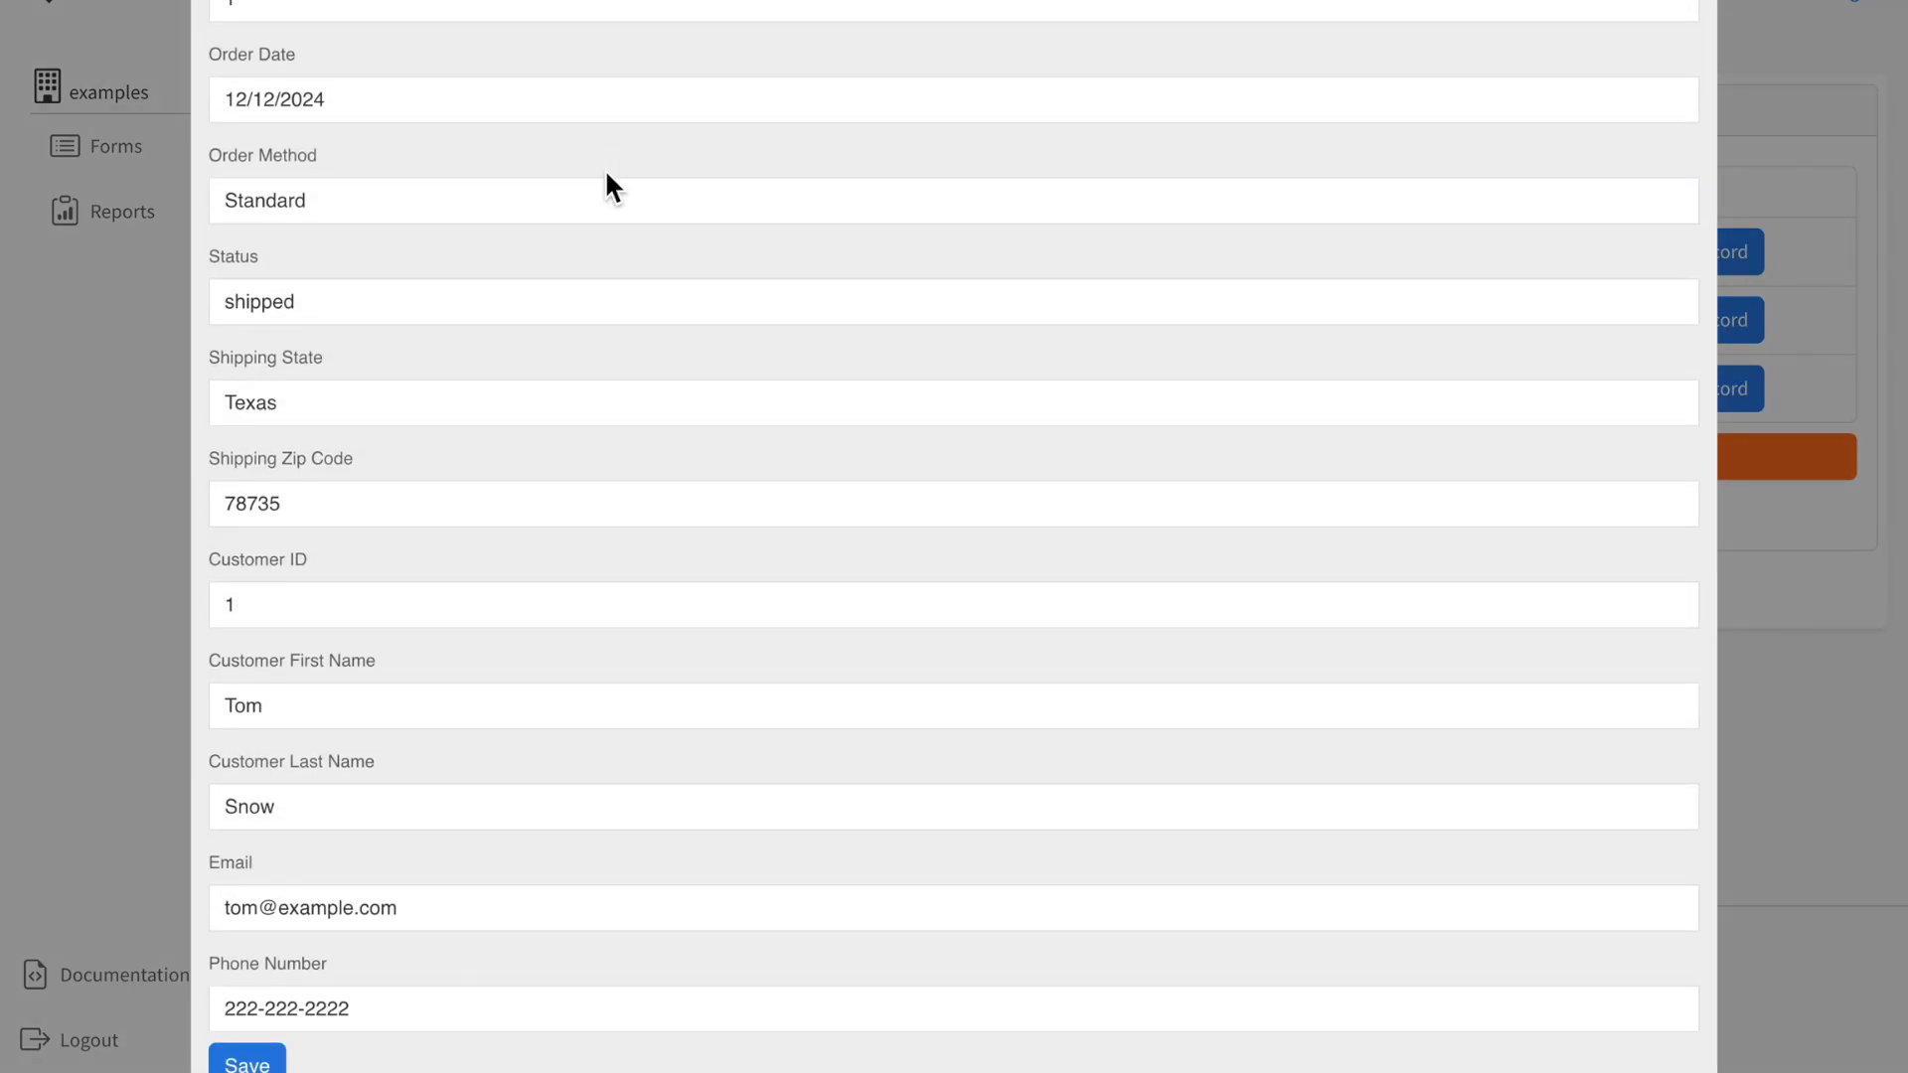
scroll(1297, 155, up, 1)
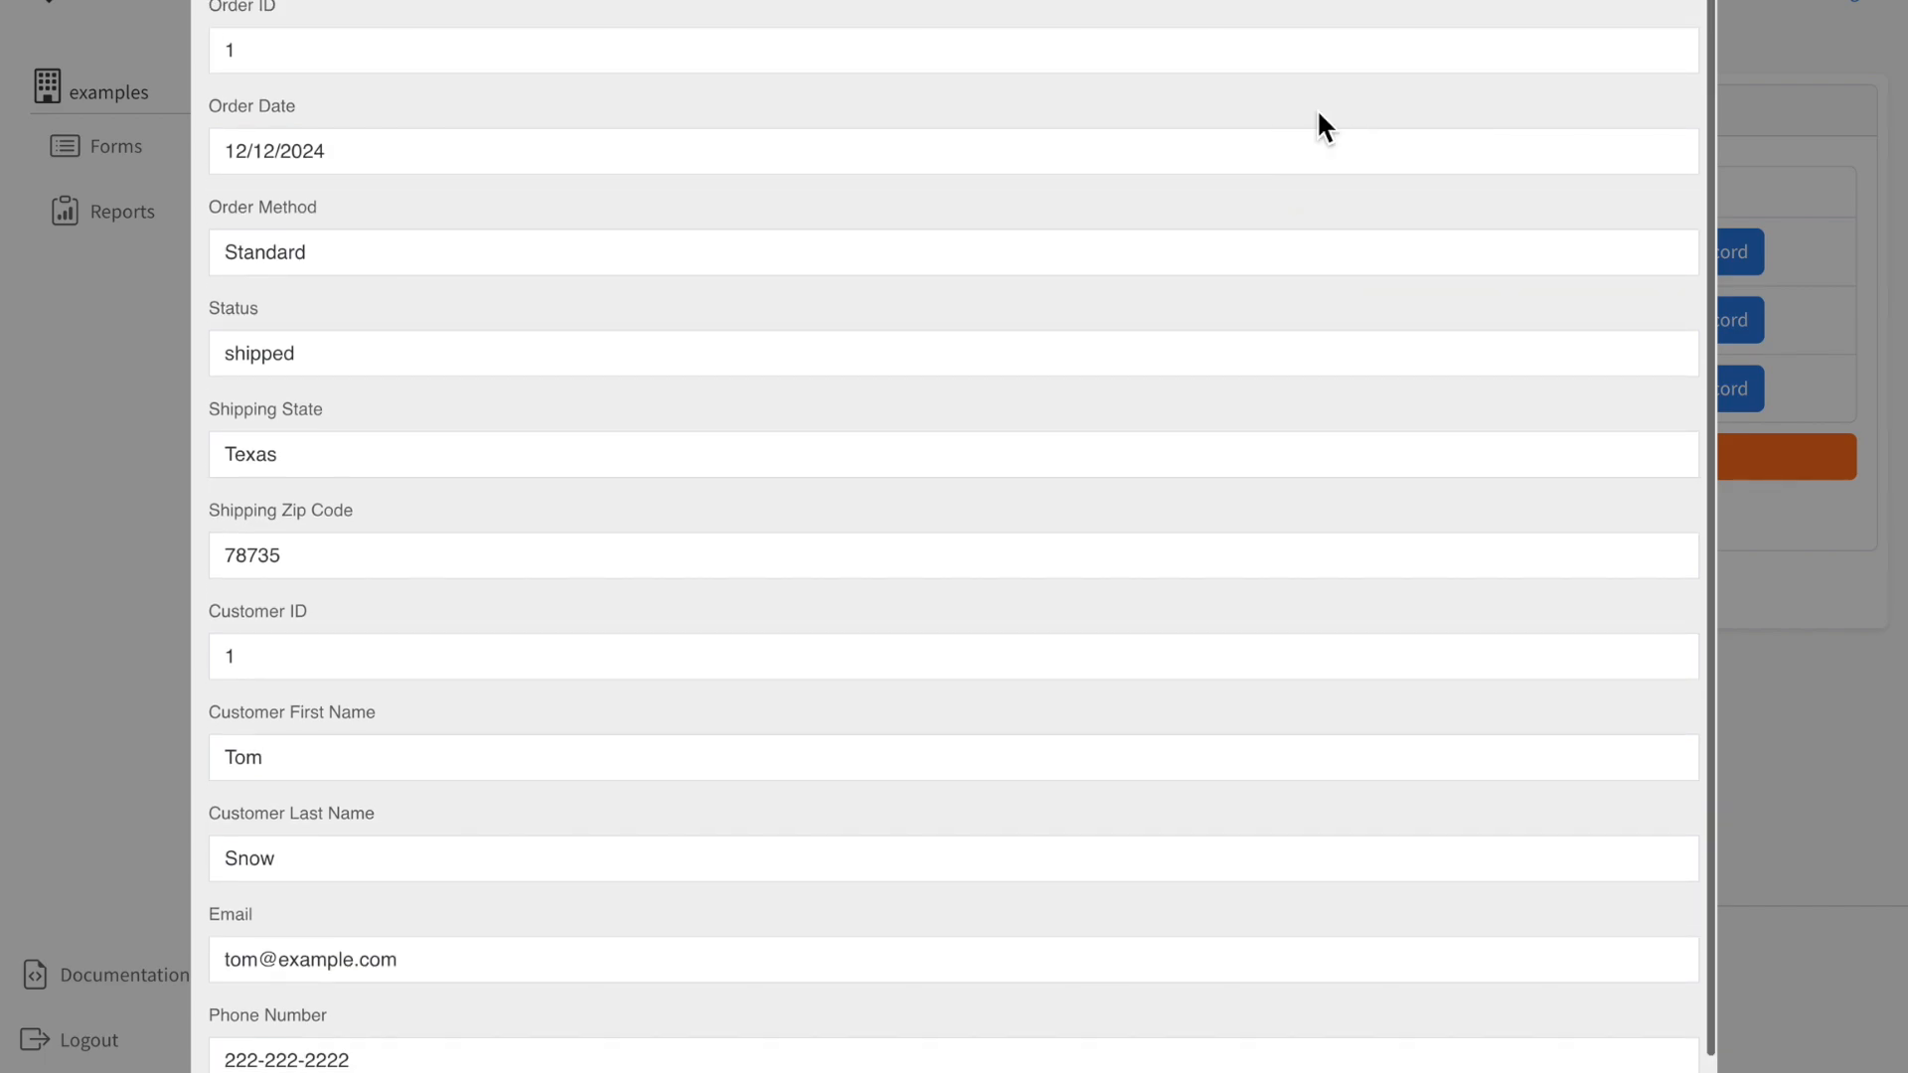
click(1708, 12)
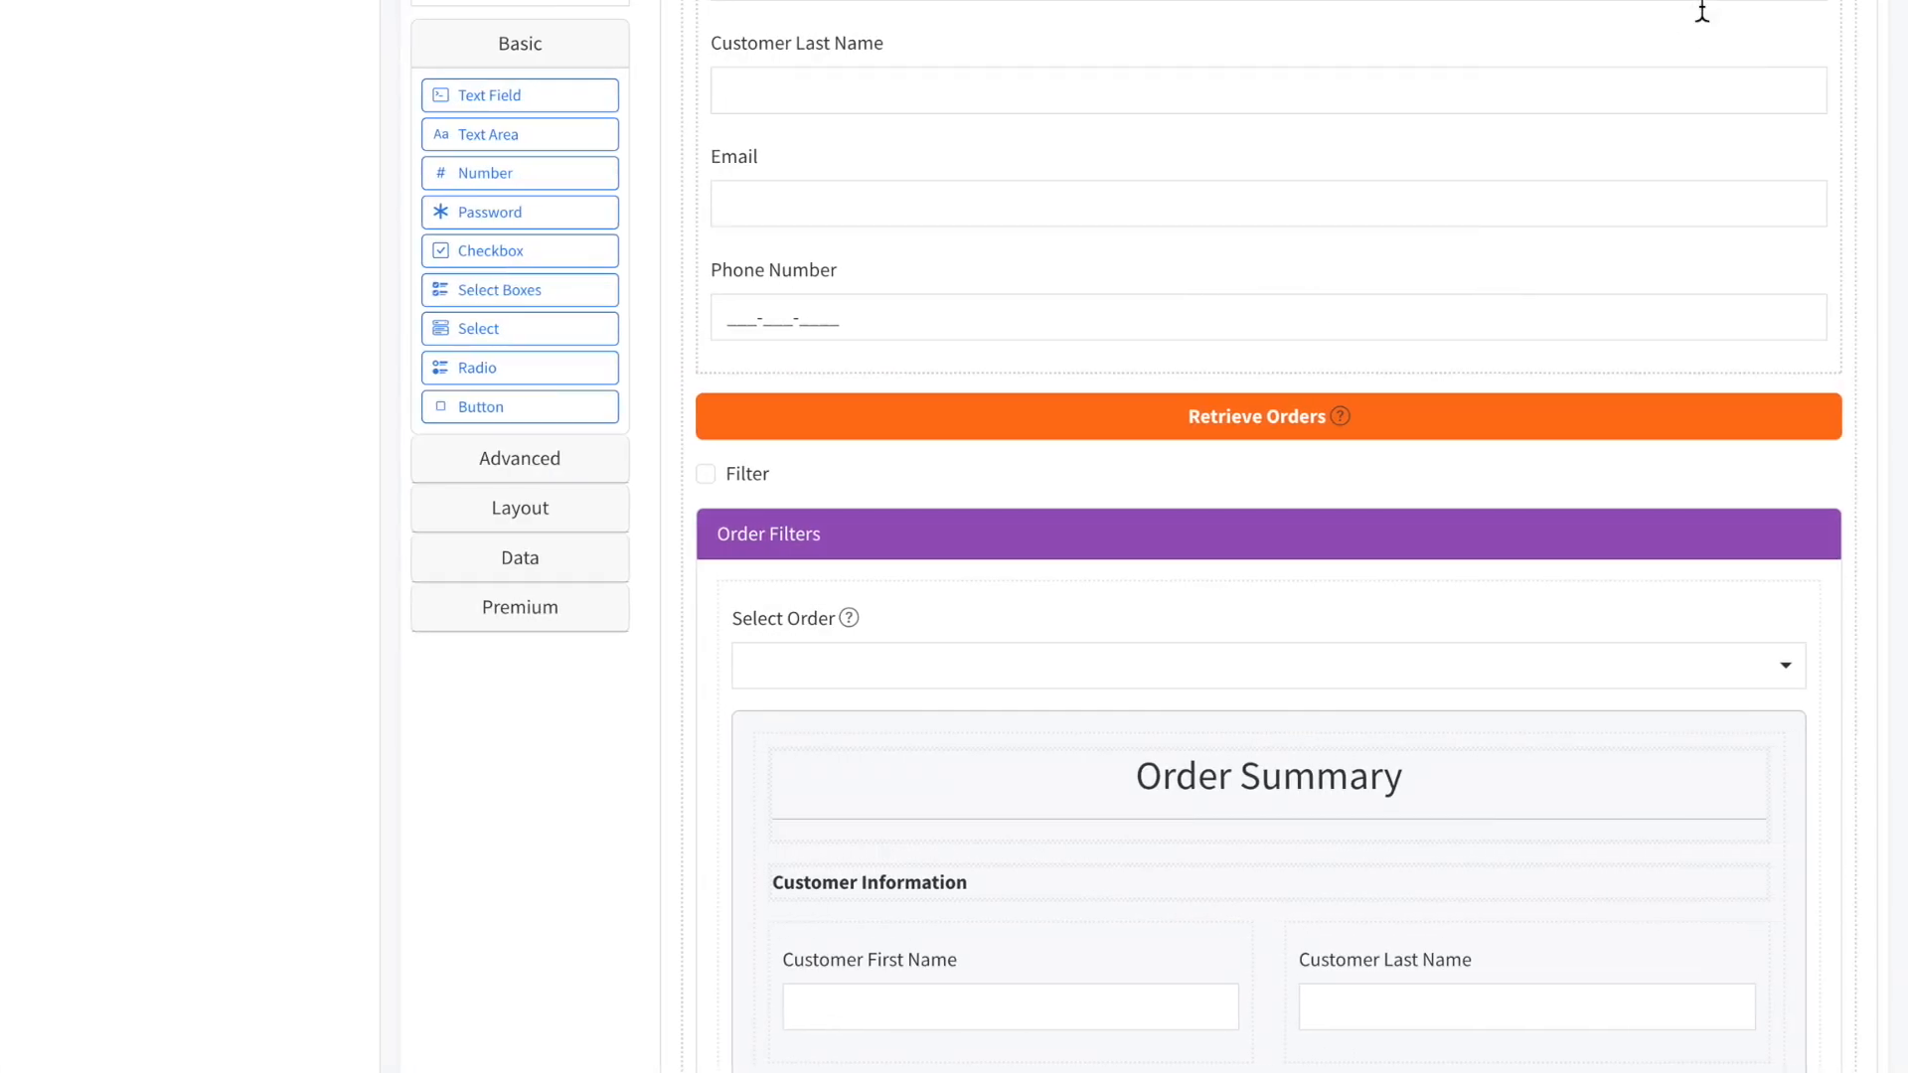
Step: Examine the Retrieve Orders button's action and Button Event name, and cancel its settings
click(1716, 407)
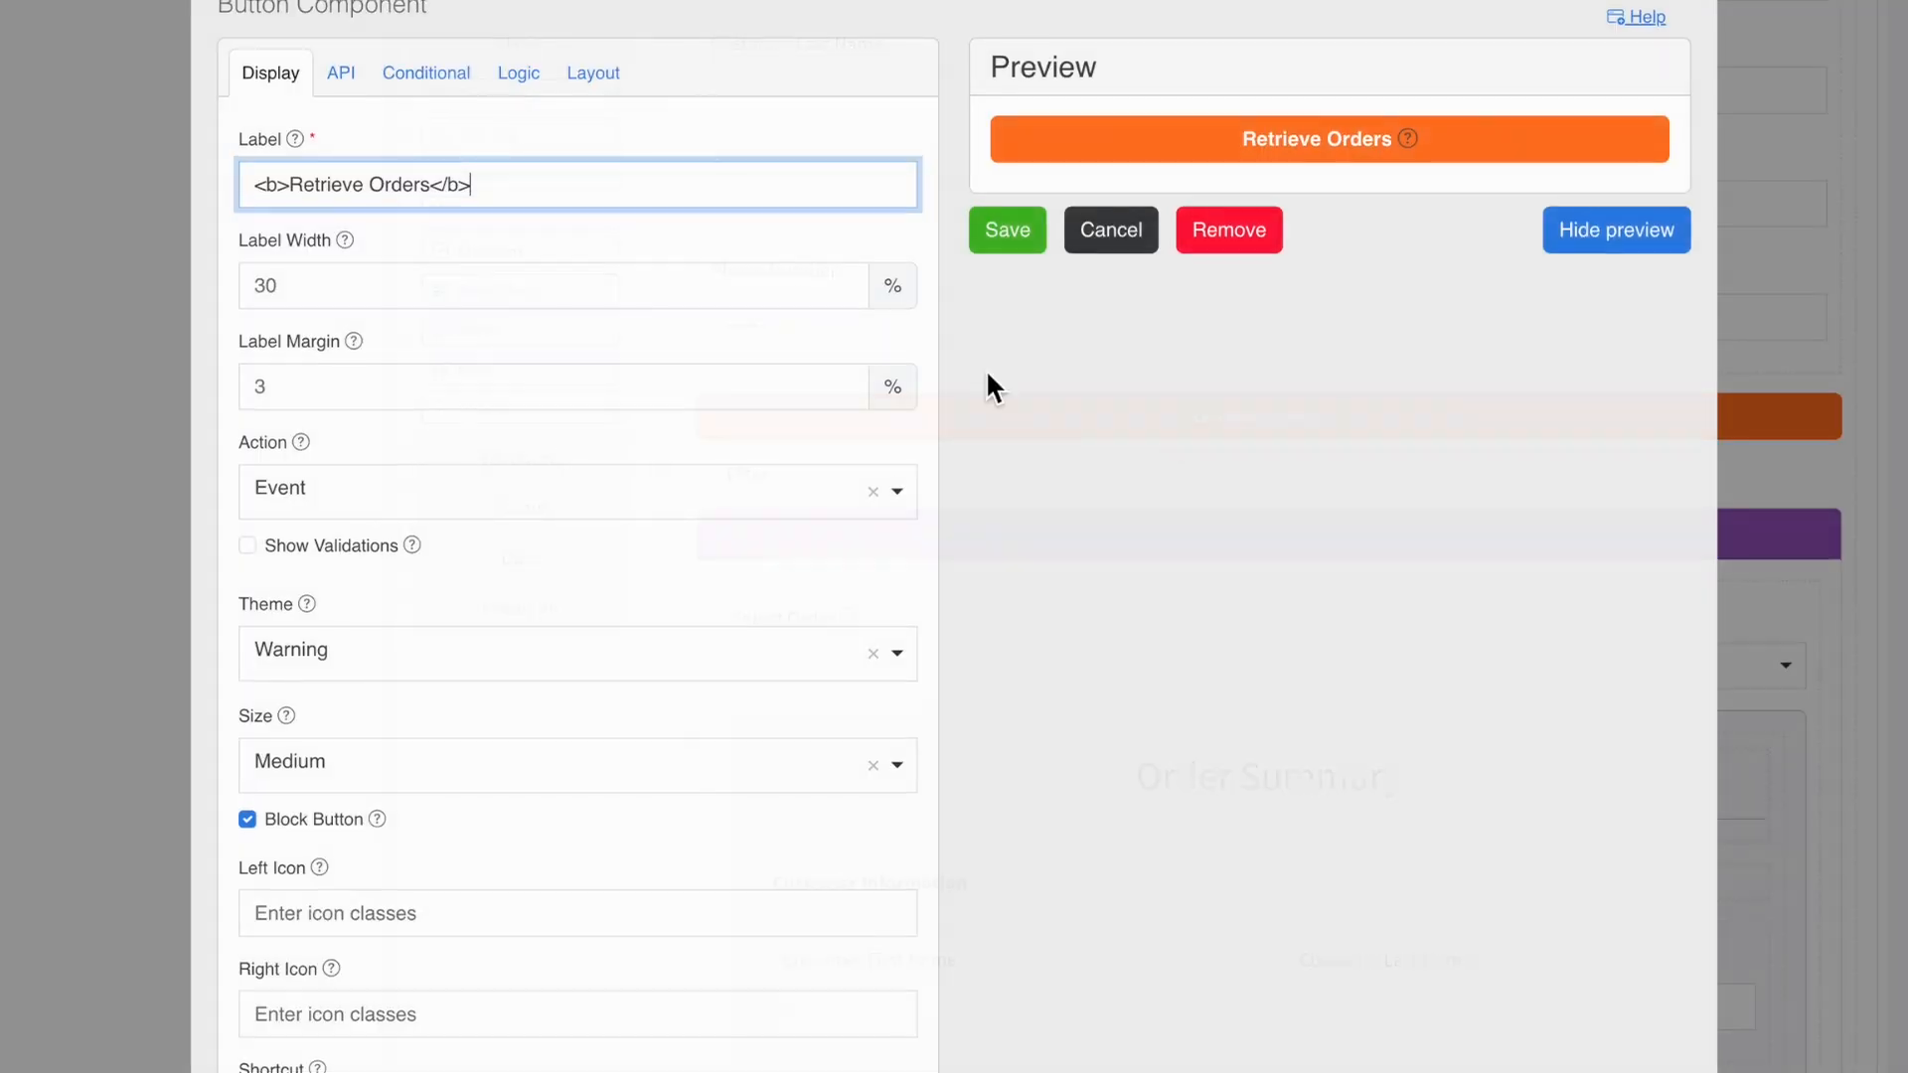
drag(408, 430, 249, 438)
click(1123, 239)
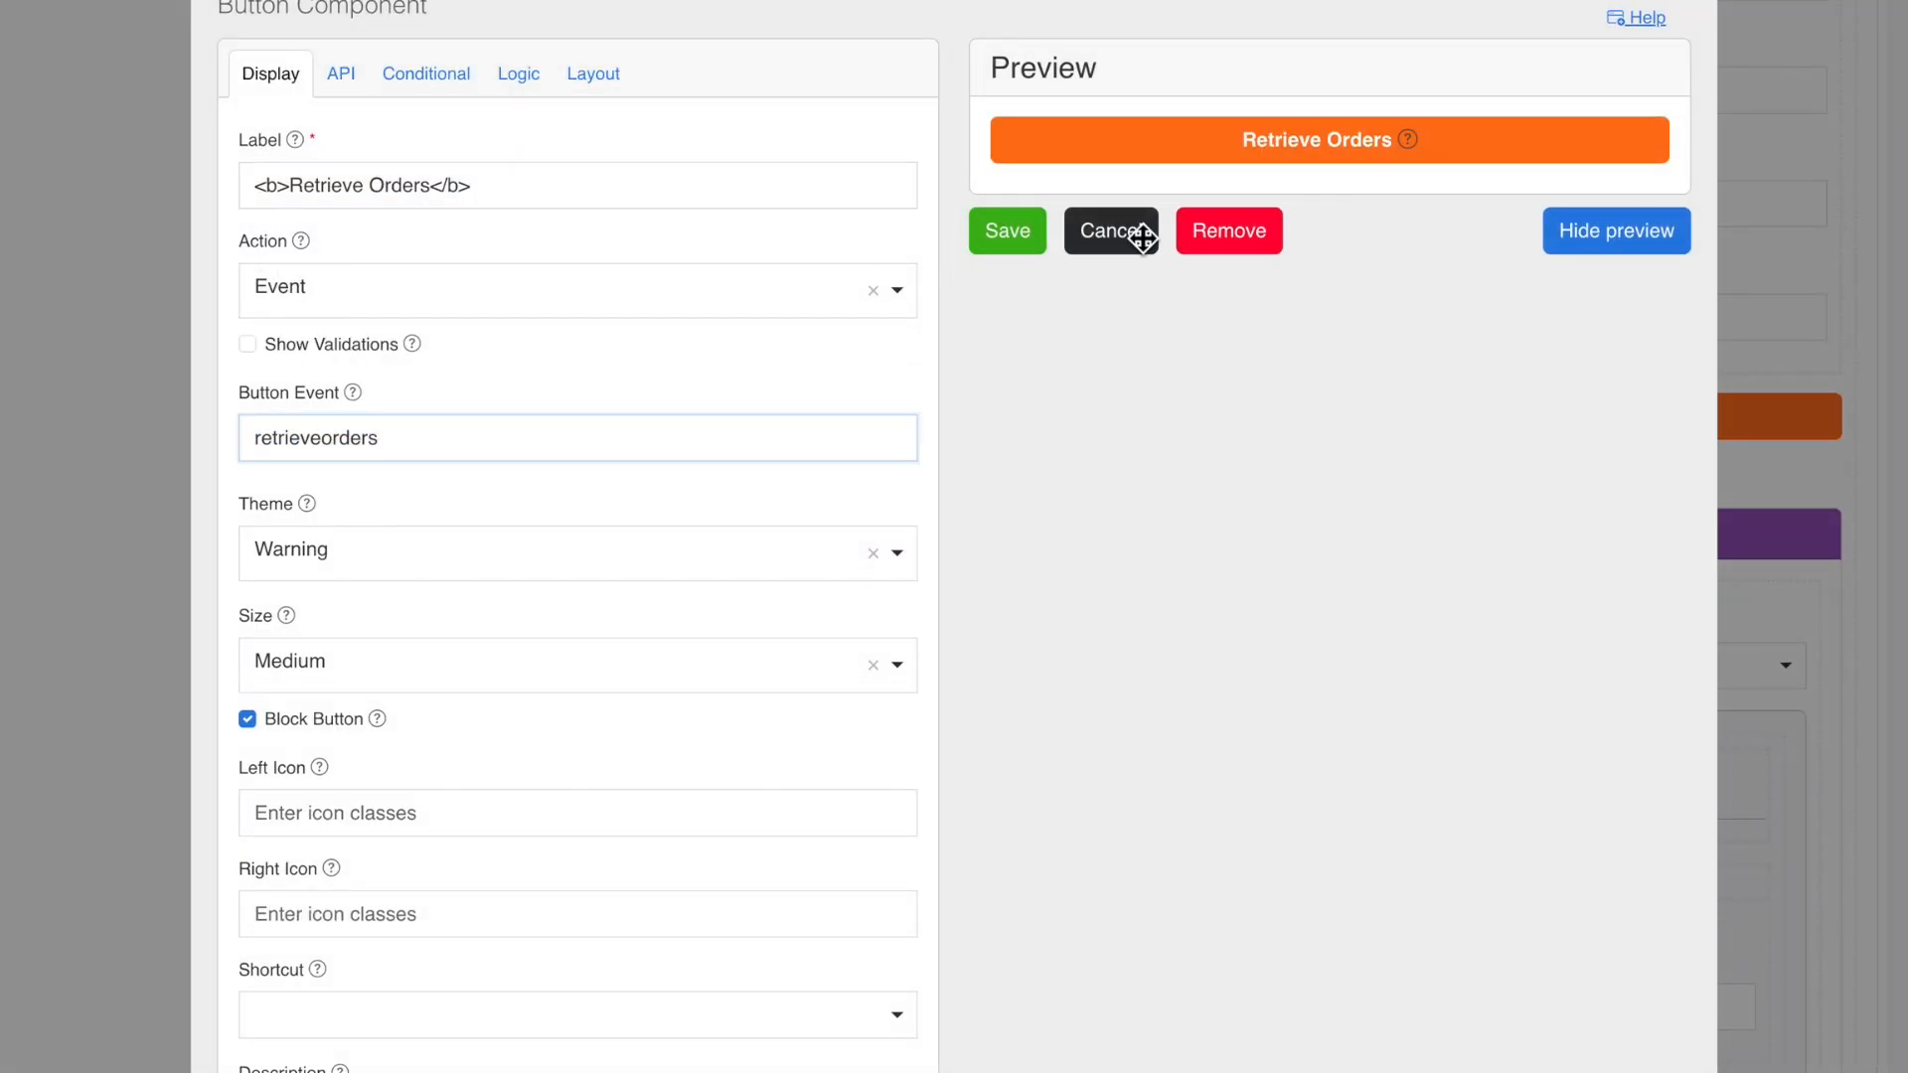
Step: Open the Event Based Trigger data source's fetch settings and inspect its Data Source URL
scroll(1269, 451, up, 3)
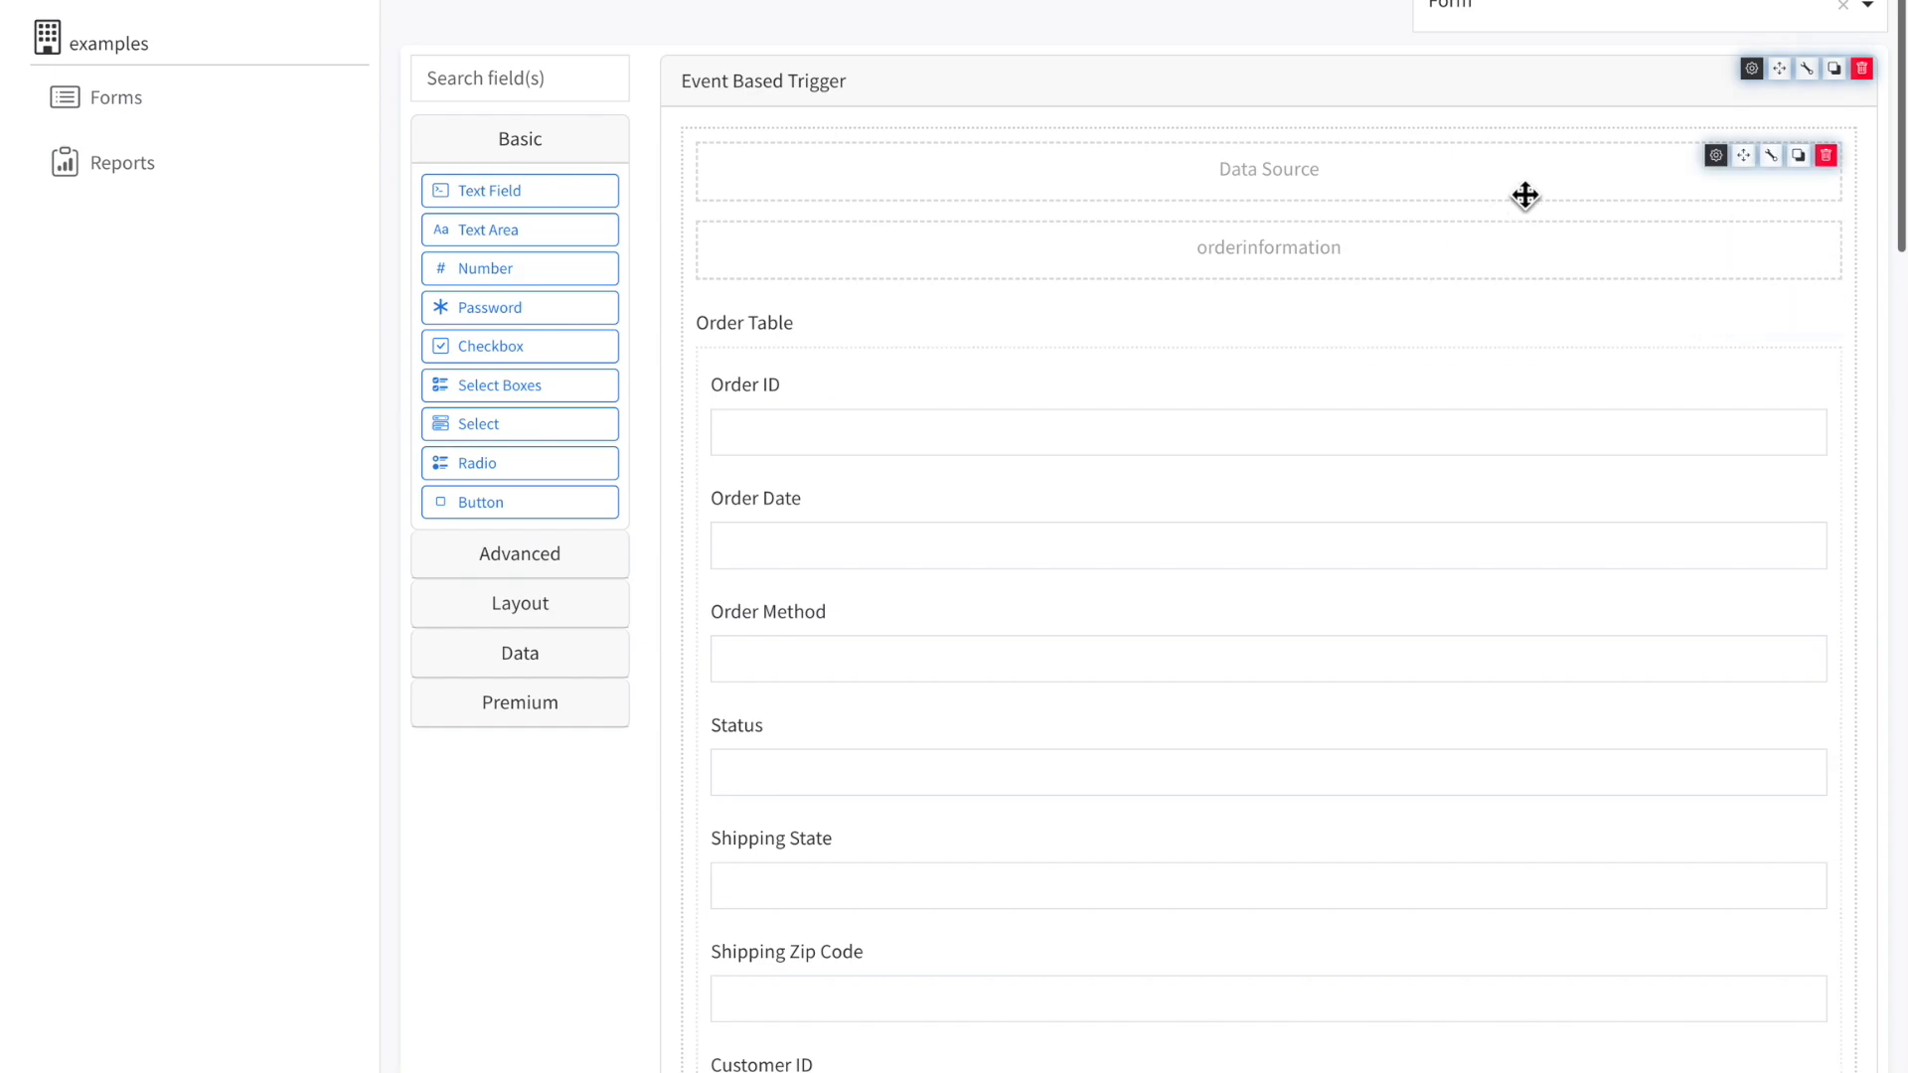
click(1713, 156)
click(408, 85)
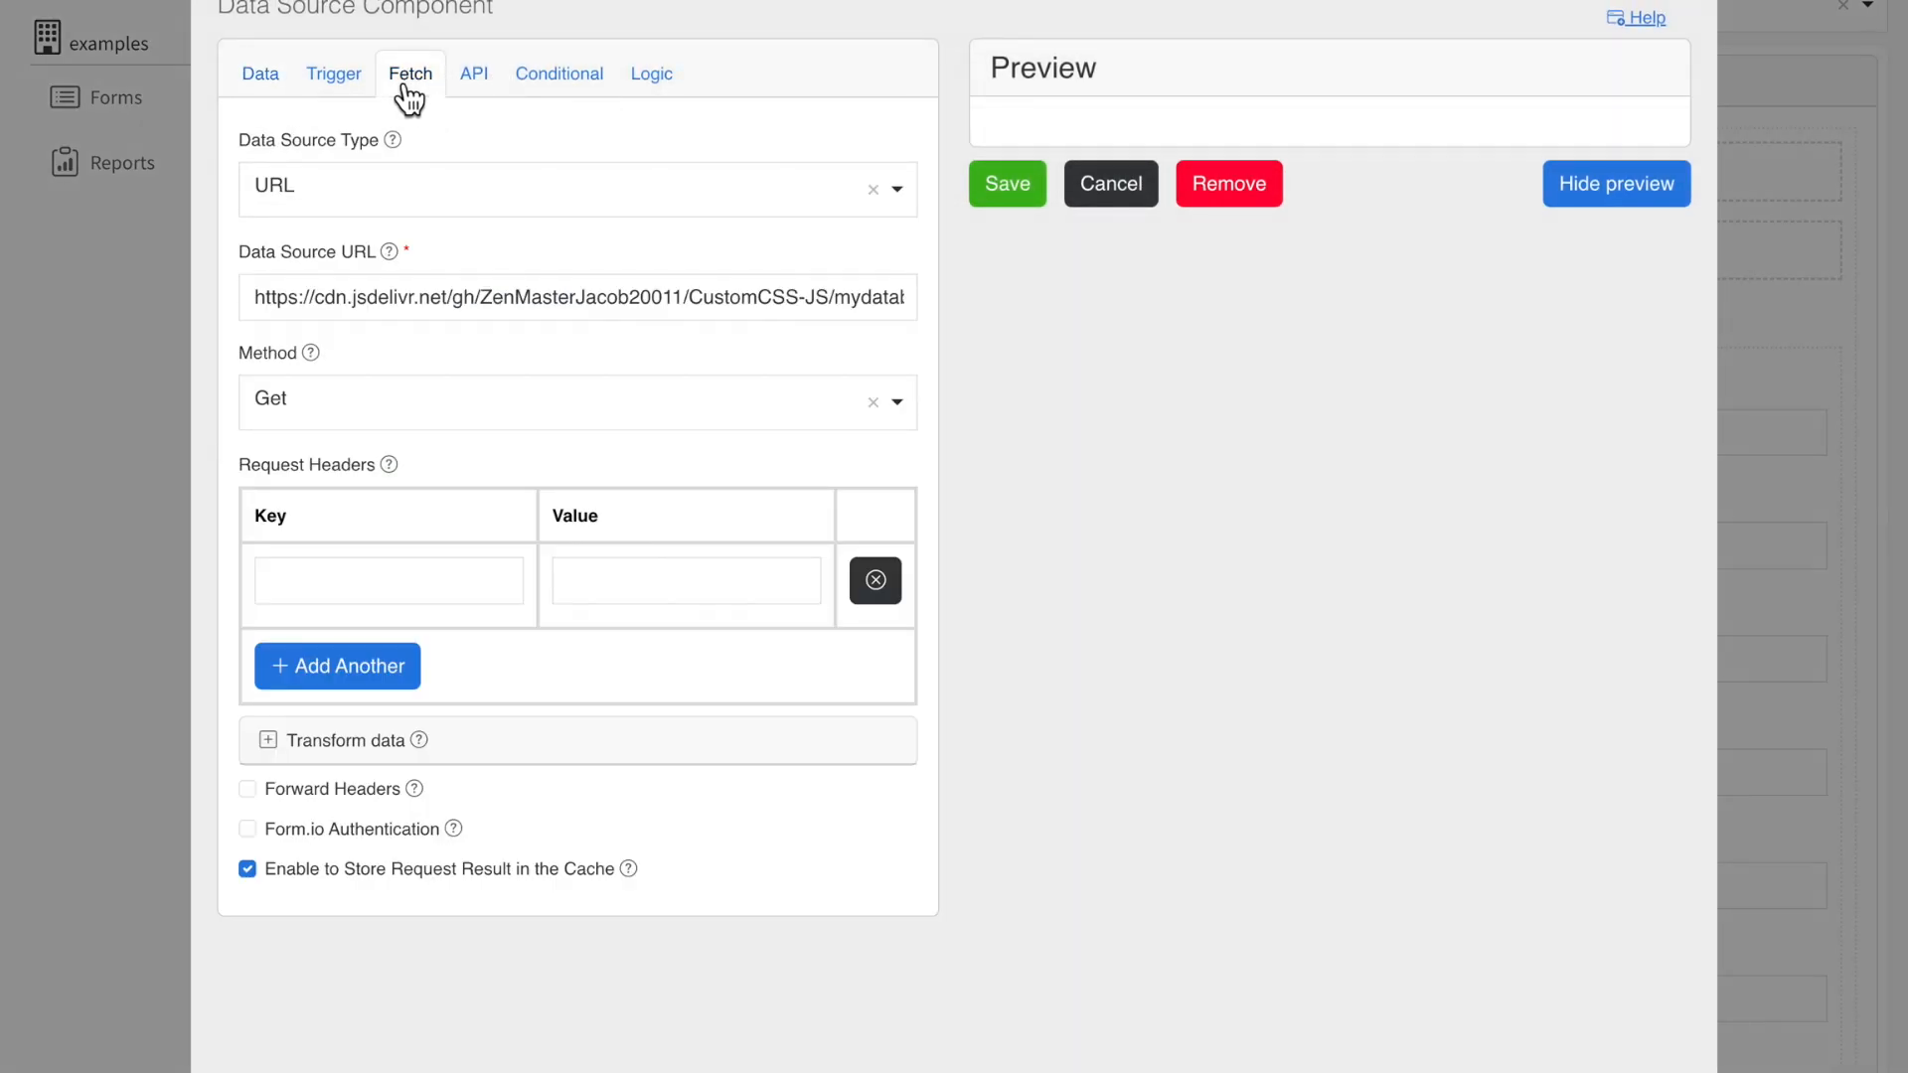
drag(259, 301, 826, 302)
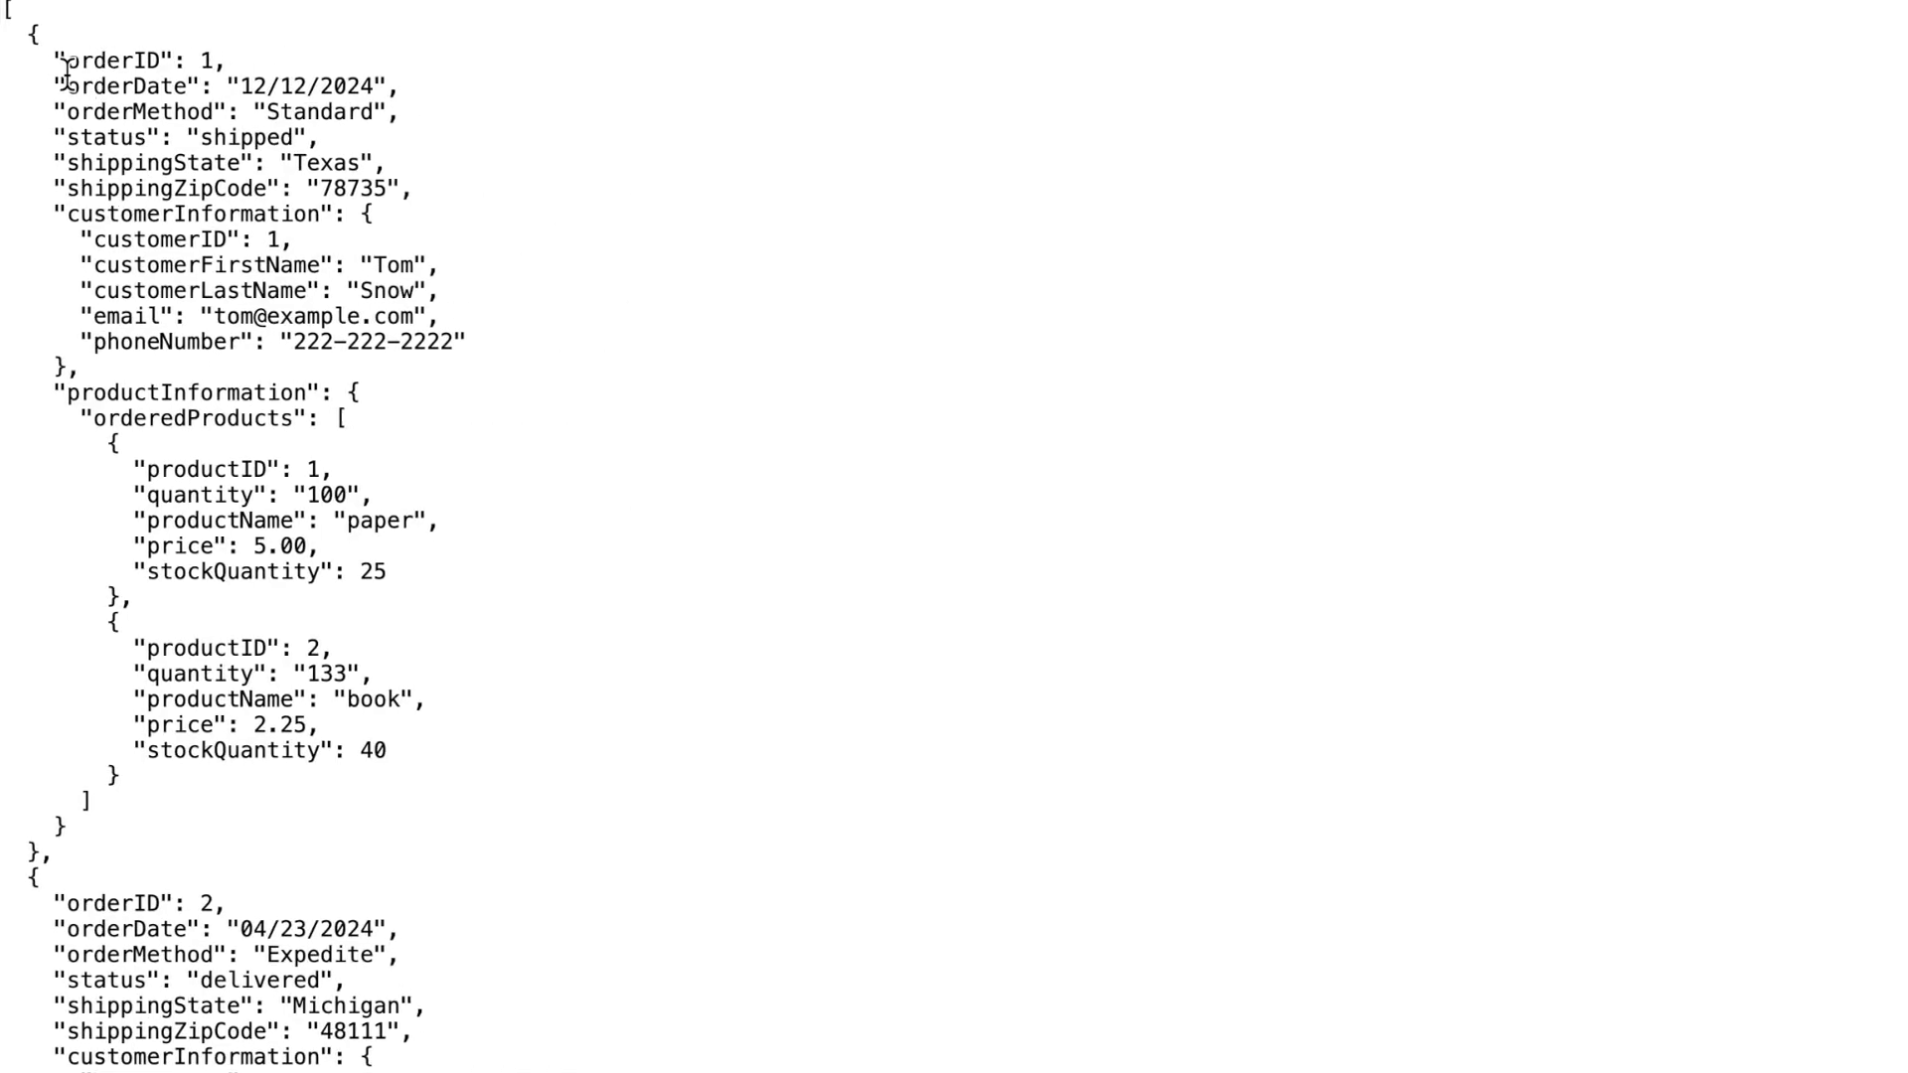
Step: Examine the orderID and productInformation sections of the first order in the JSON data
drag(64, 62, 239, 66)
drag(56, 392, 409, 757)
click(410, 757)
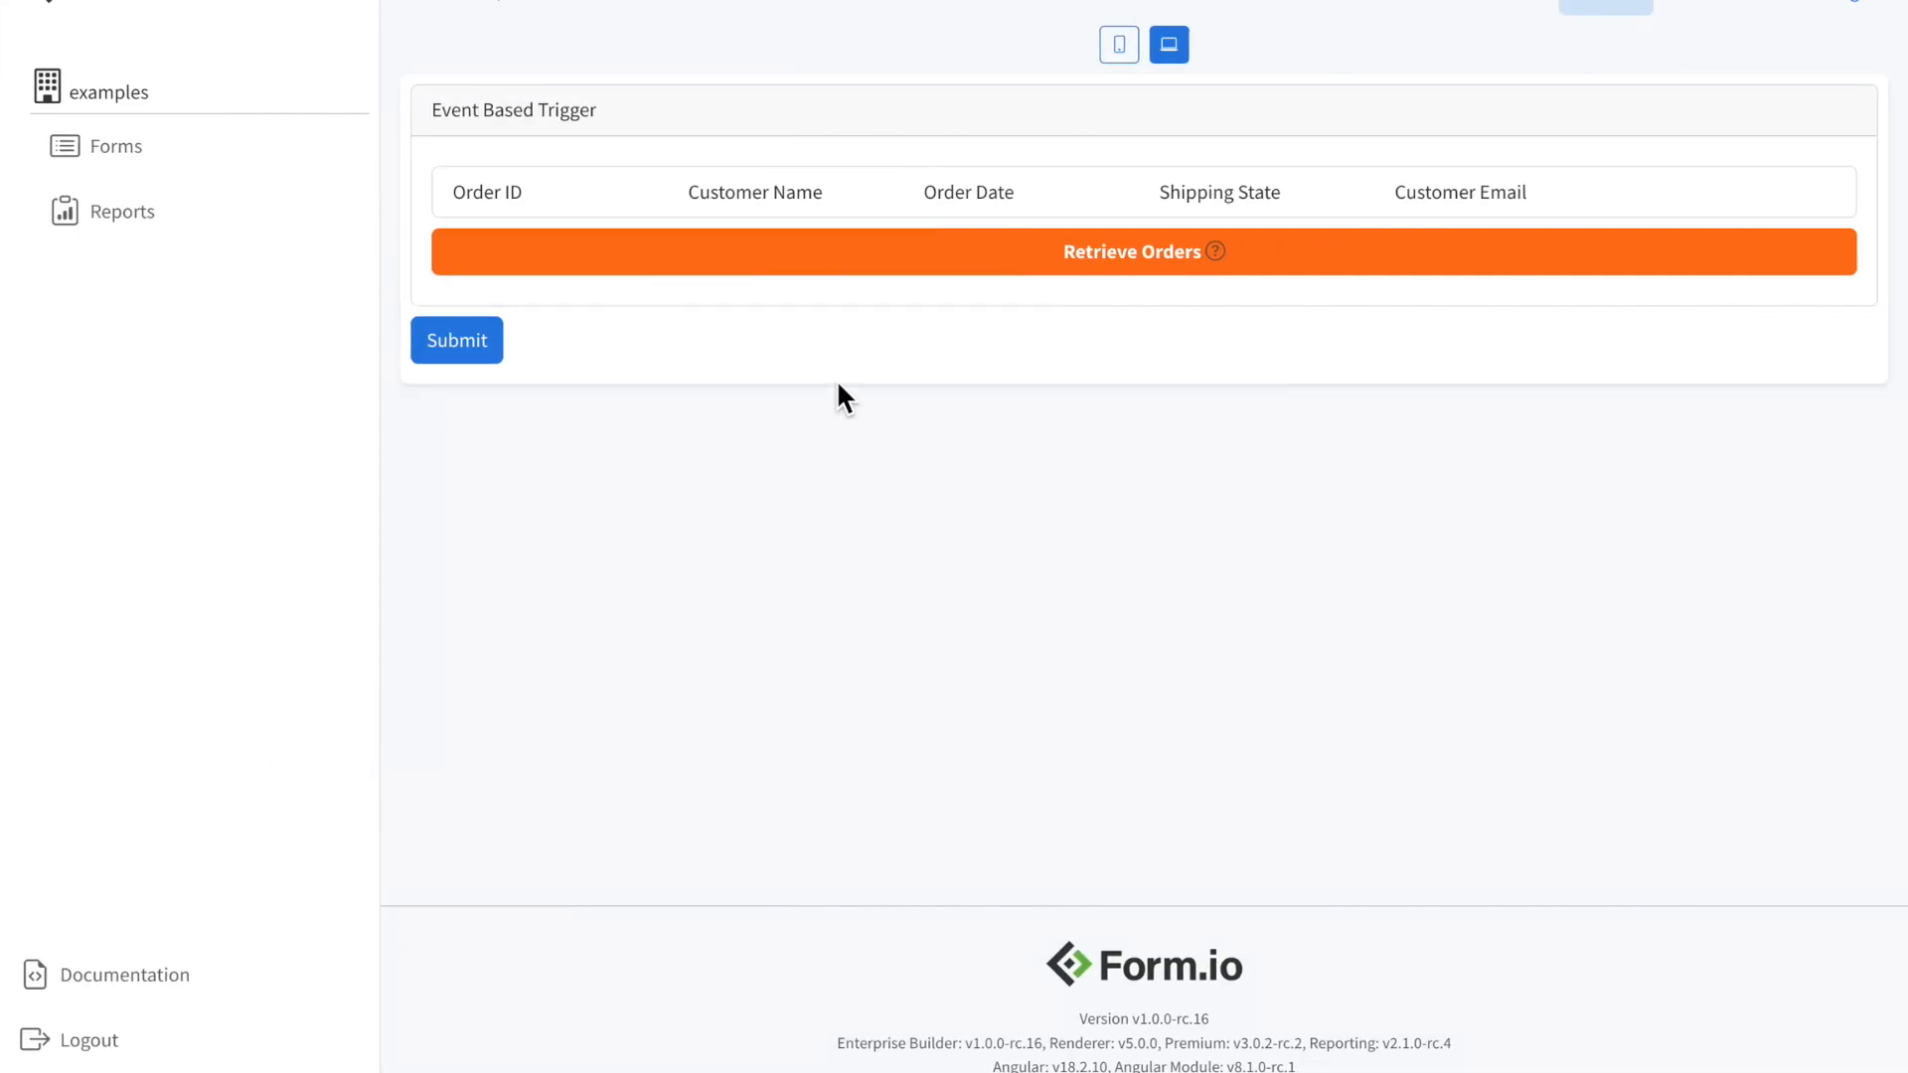
Step: Retrieve the orders in the form, view the full record of order 2, and close it
click(1106, 270)
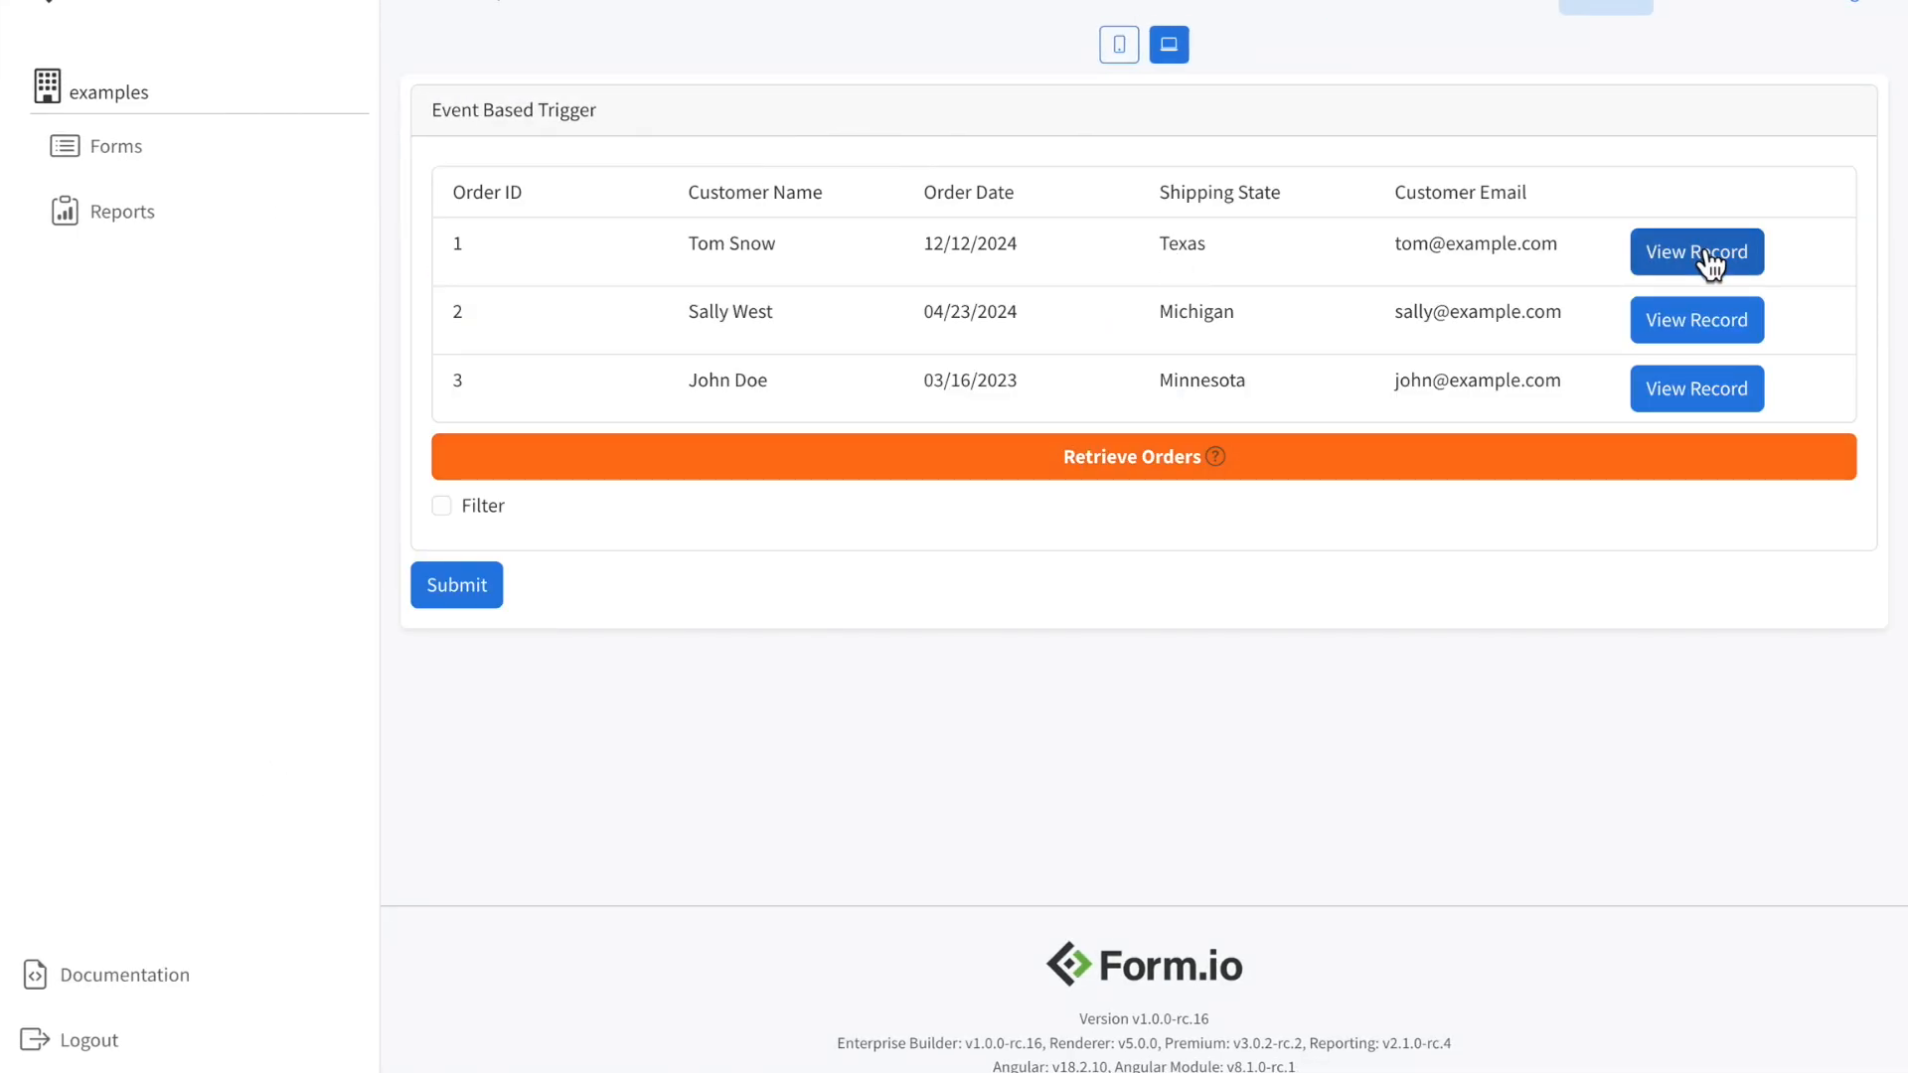
click(1688, 336)
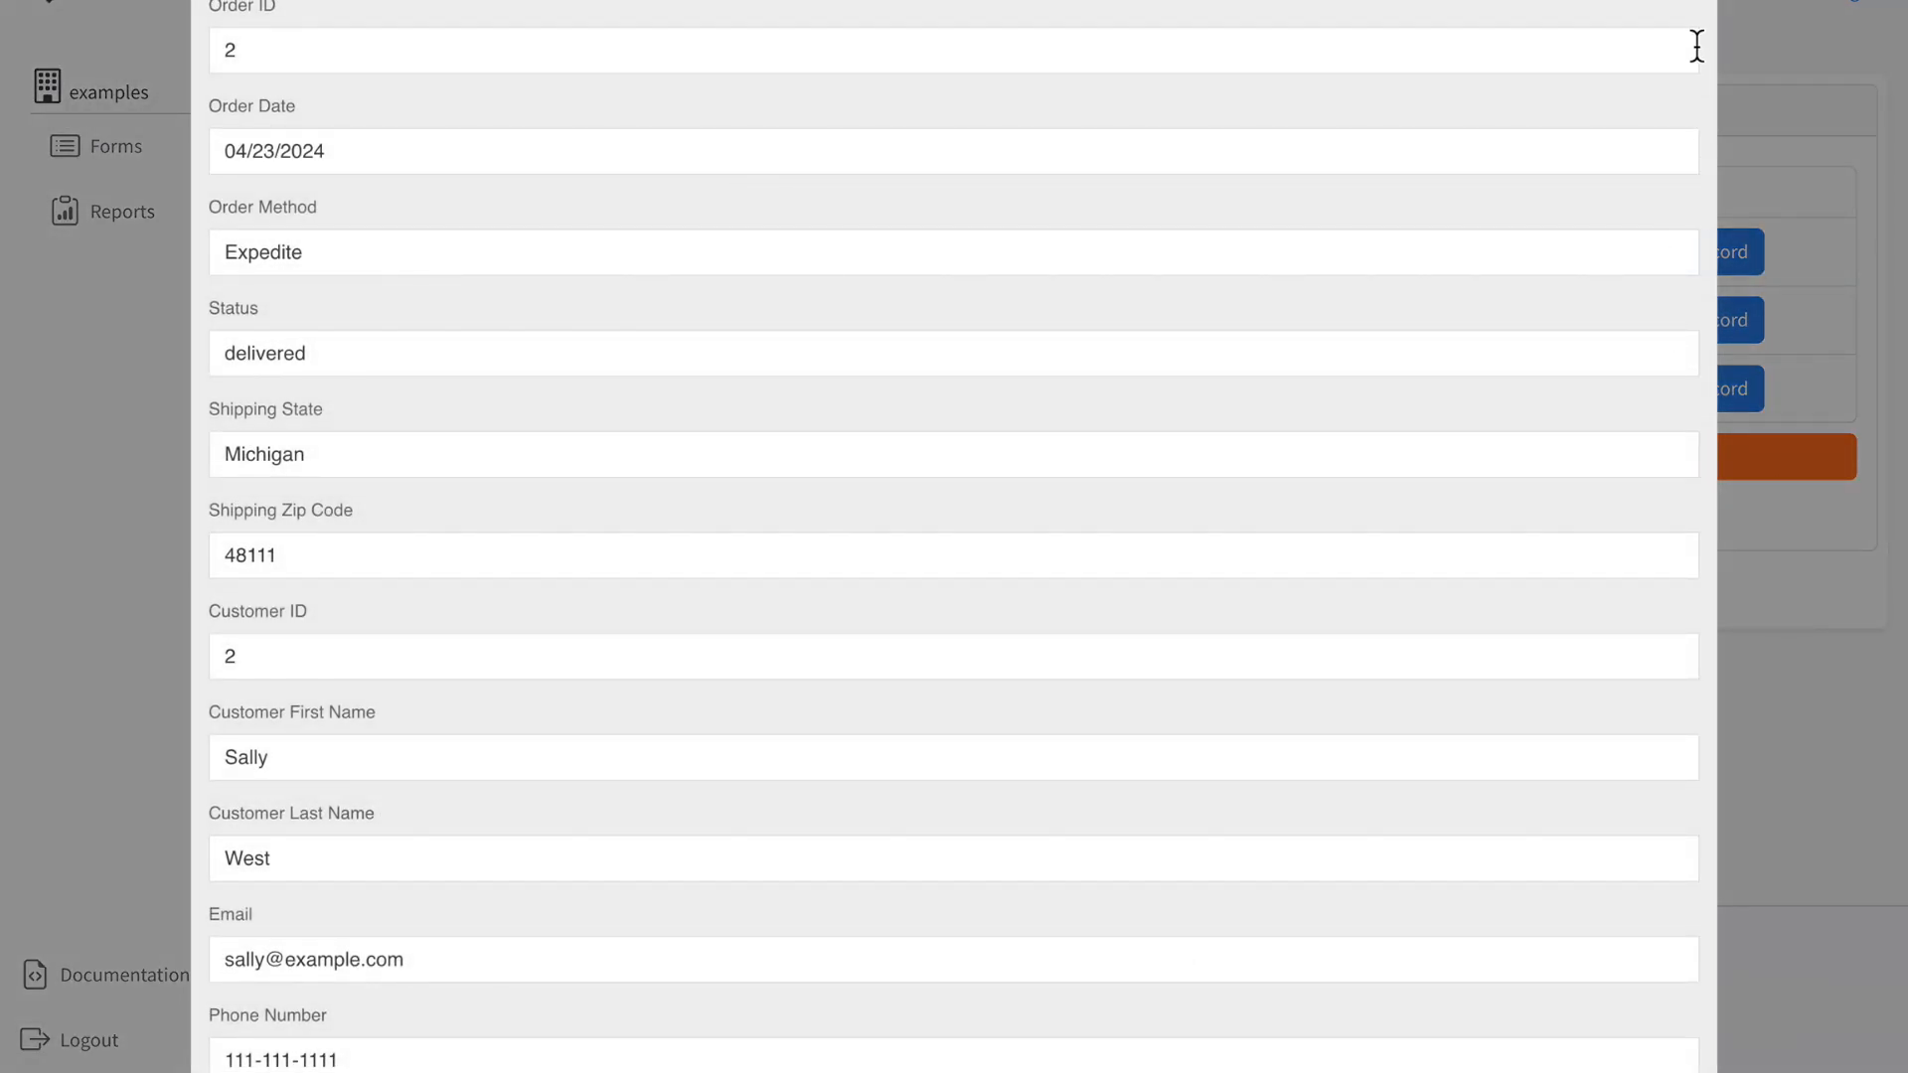
click(1723, 14)
Step: Enable Filter, select order 1 to review its Order Summary, and switch the Select Order field to order 2
click(443, 506)
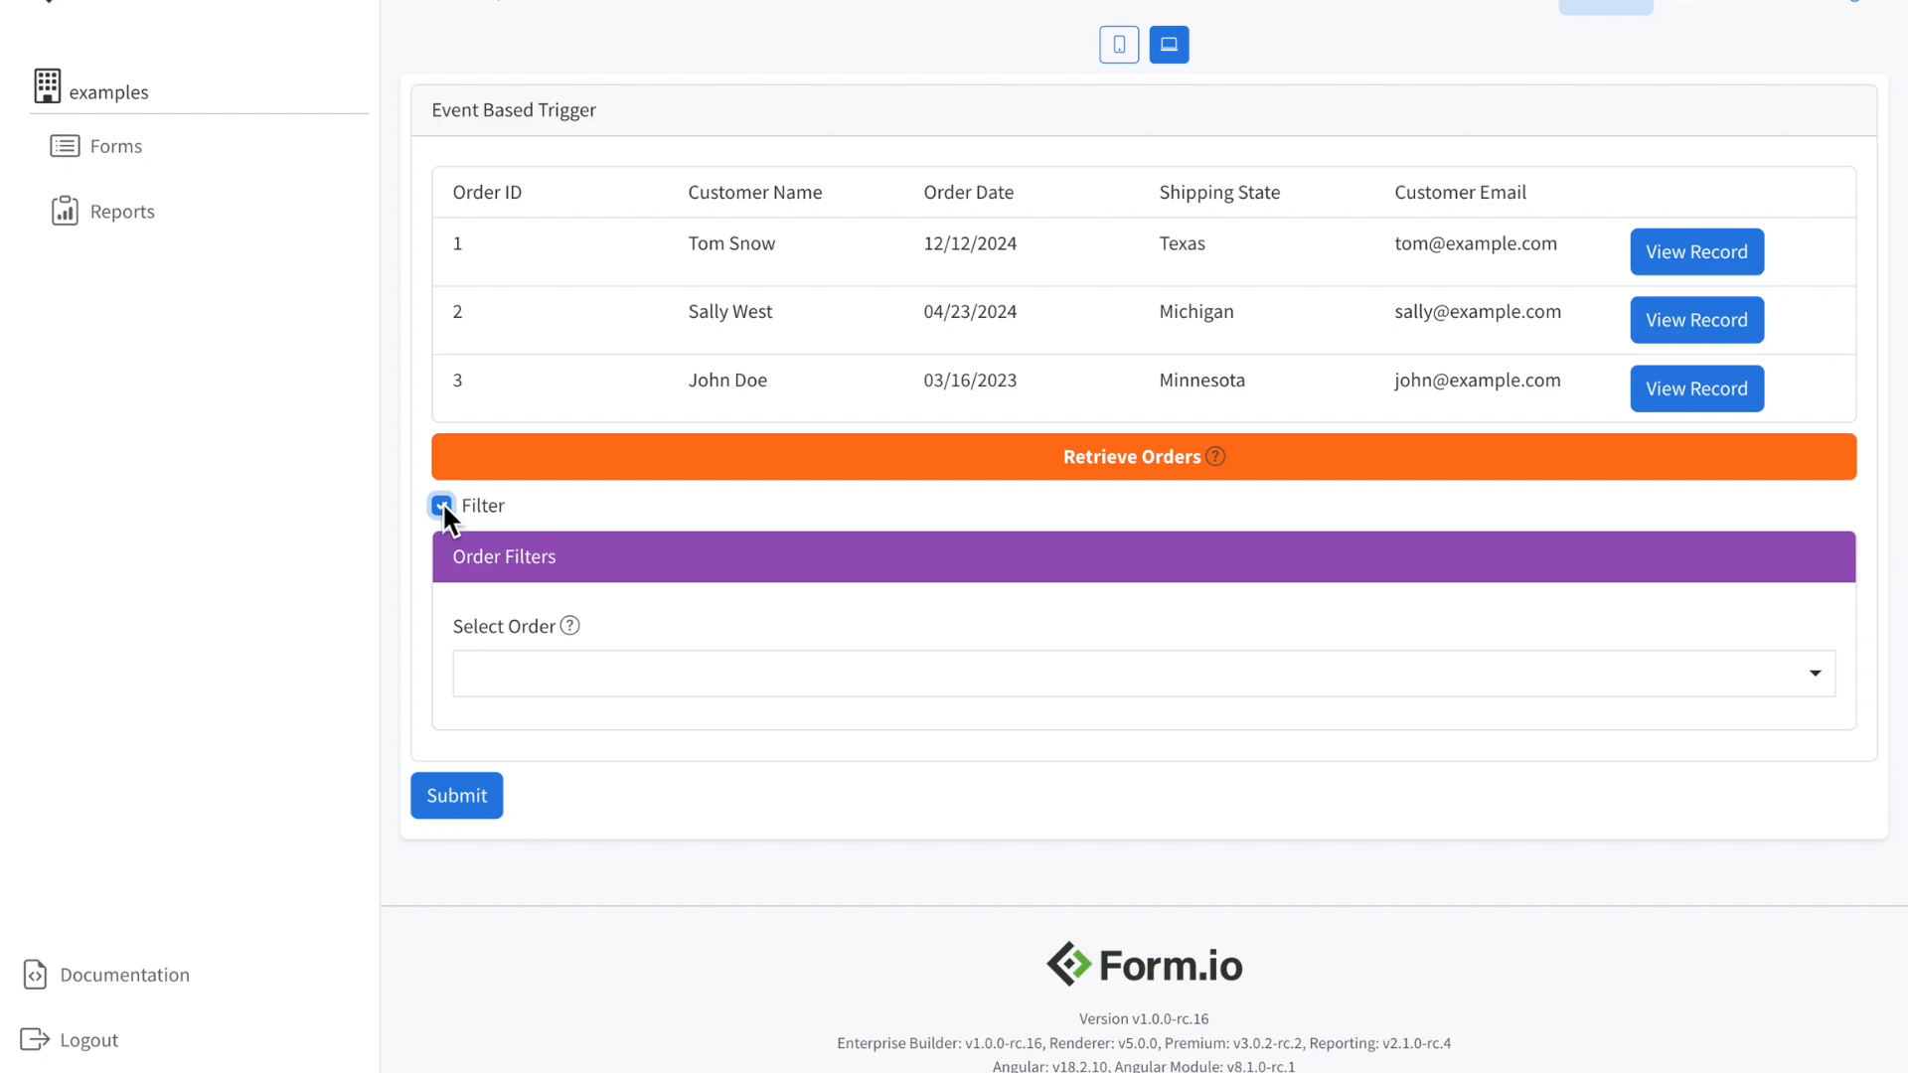
click(510, 695)
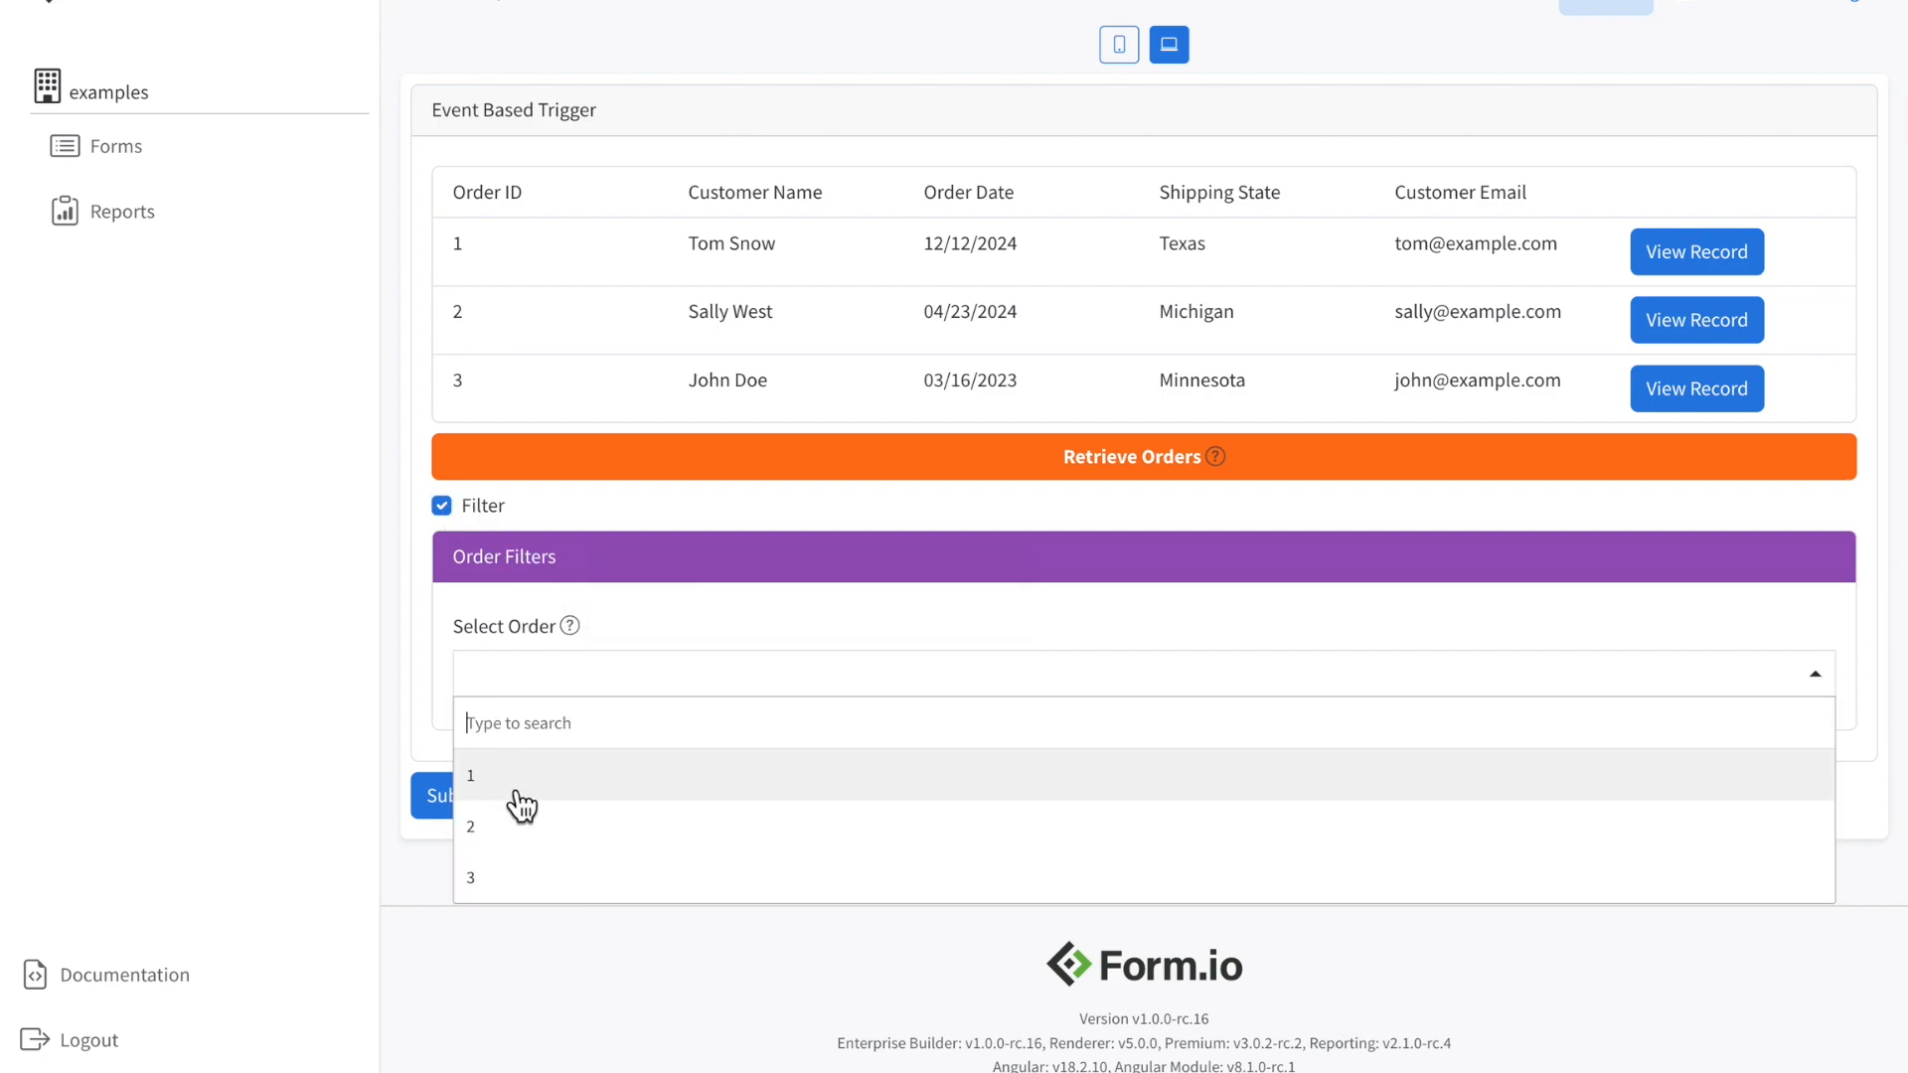
click(479, 264)
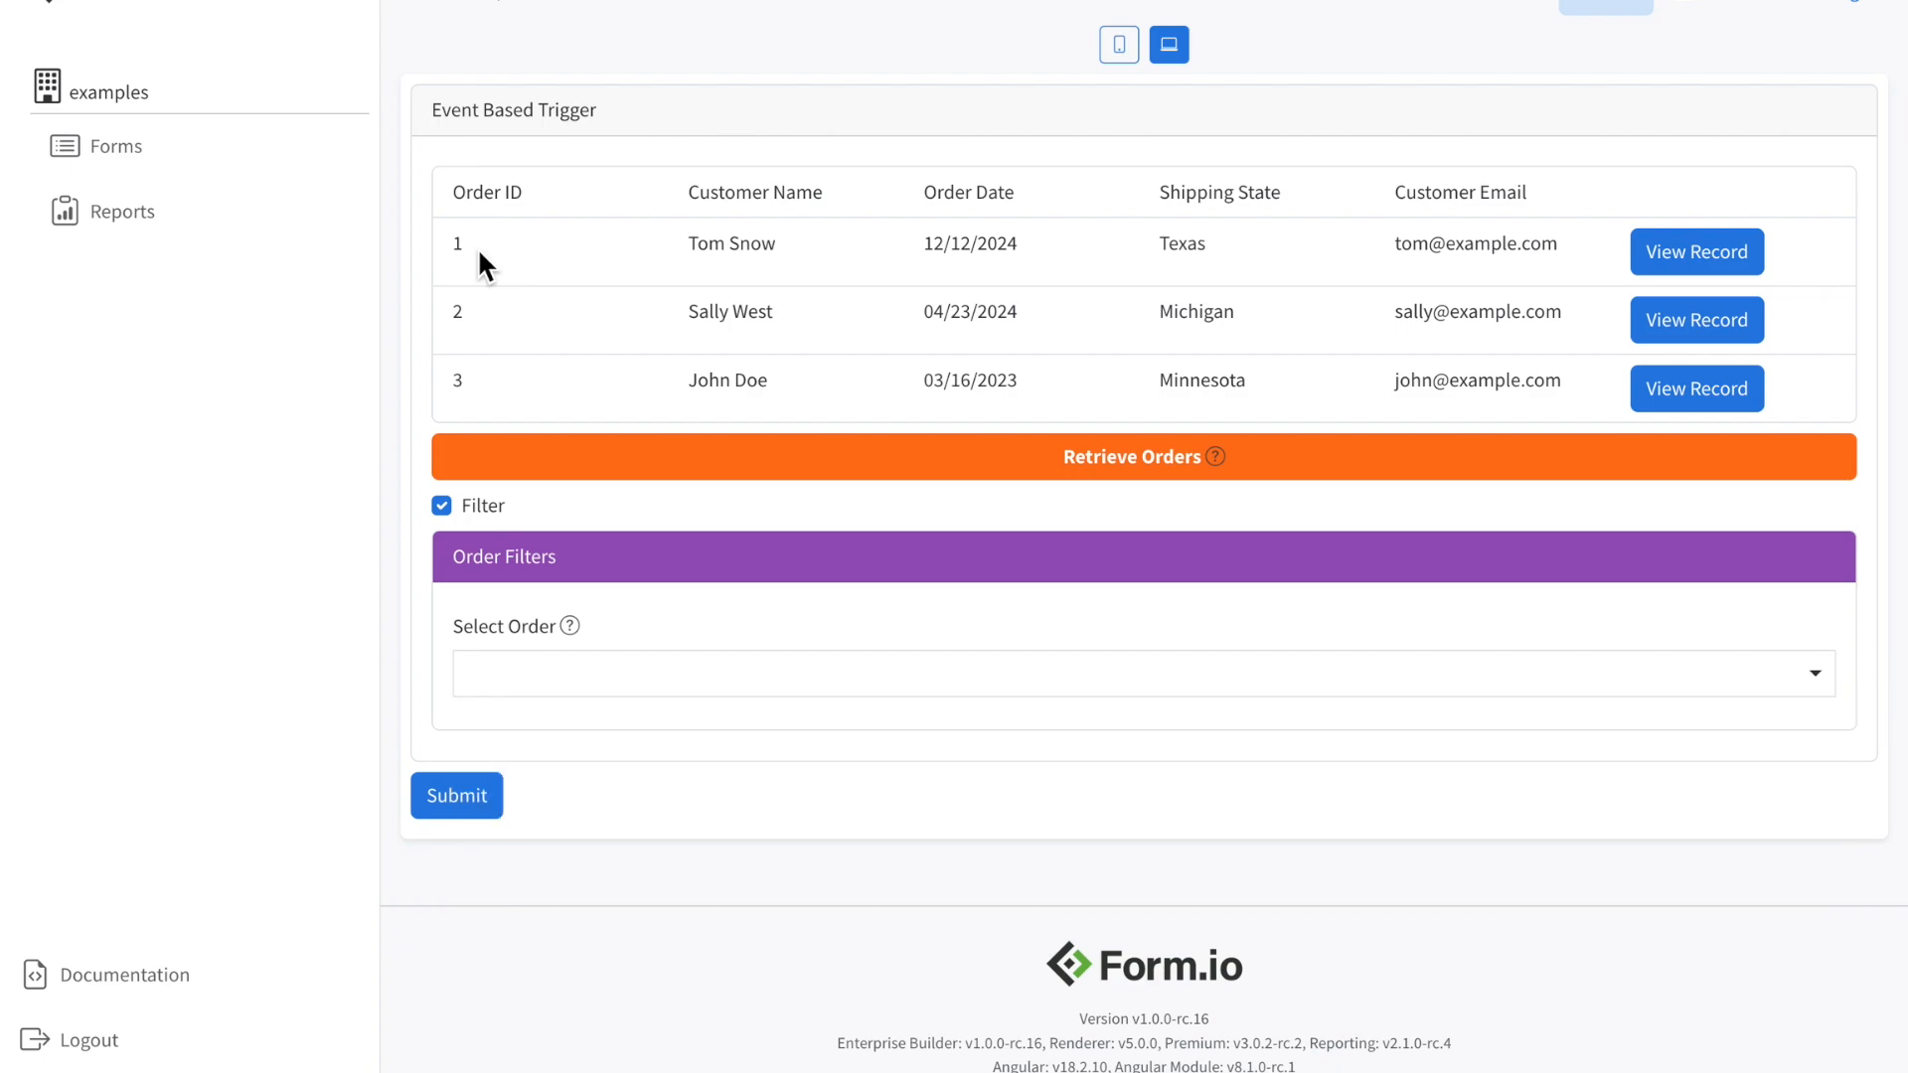
click(529, 695)
click(529, 783)
scroll(728, 480, down, 2)
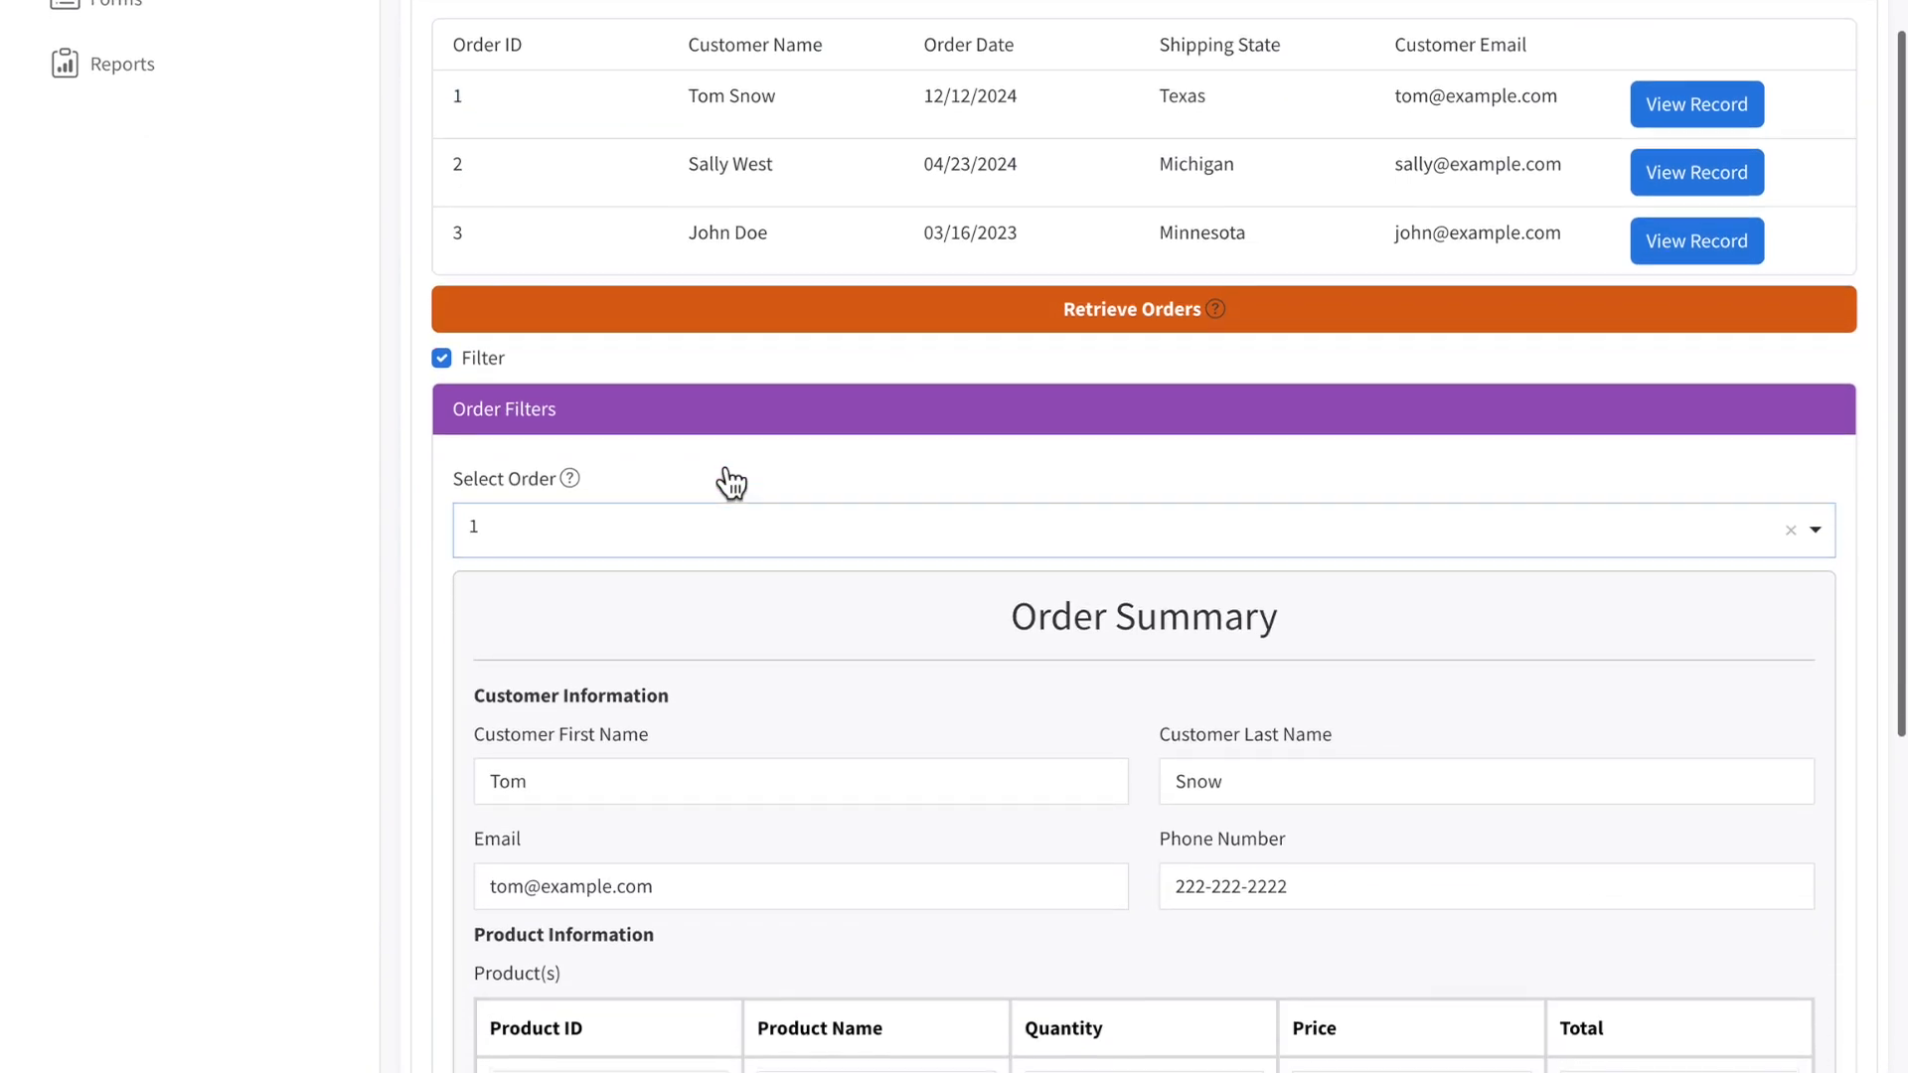
click(626, 533)
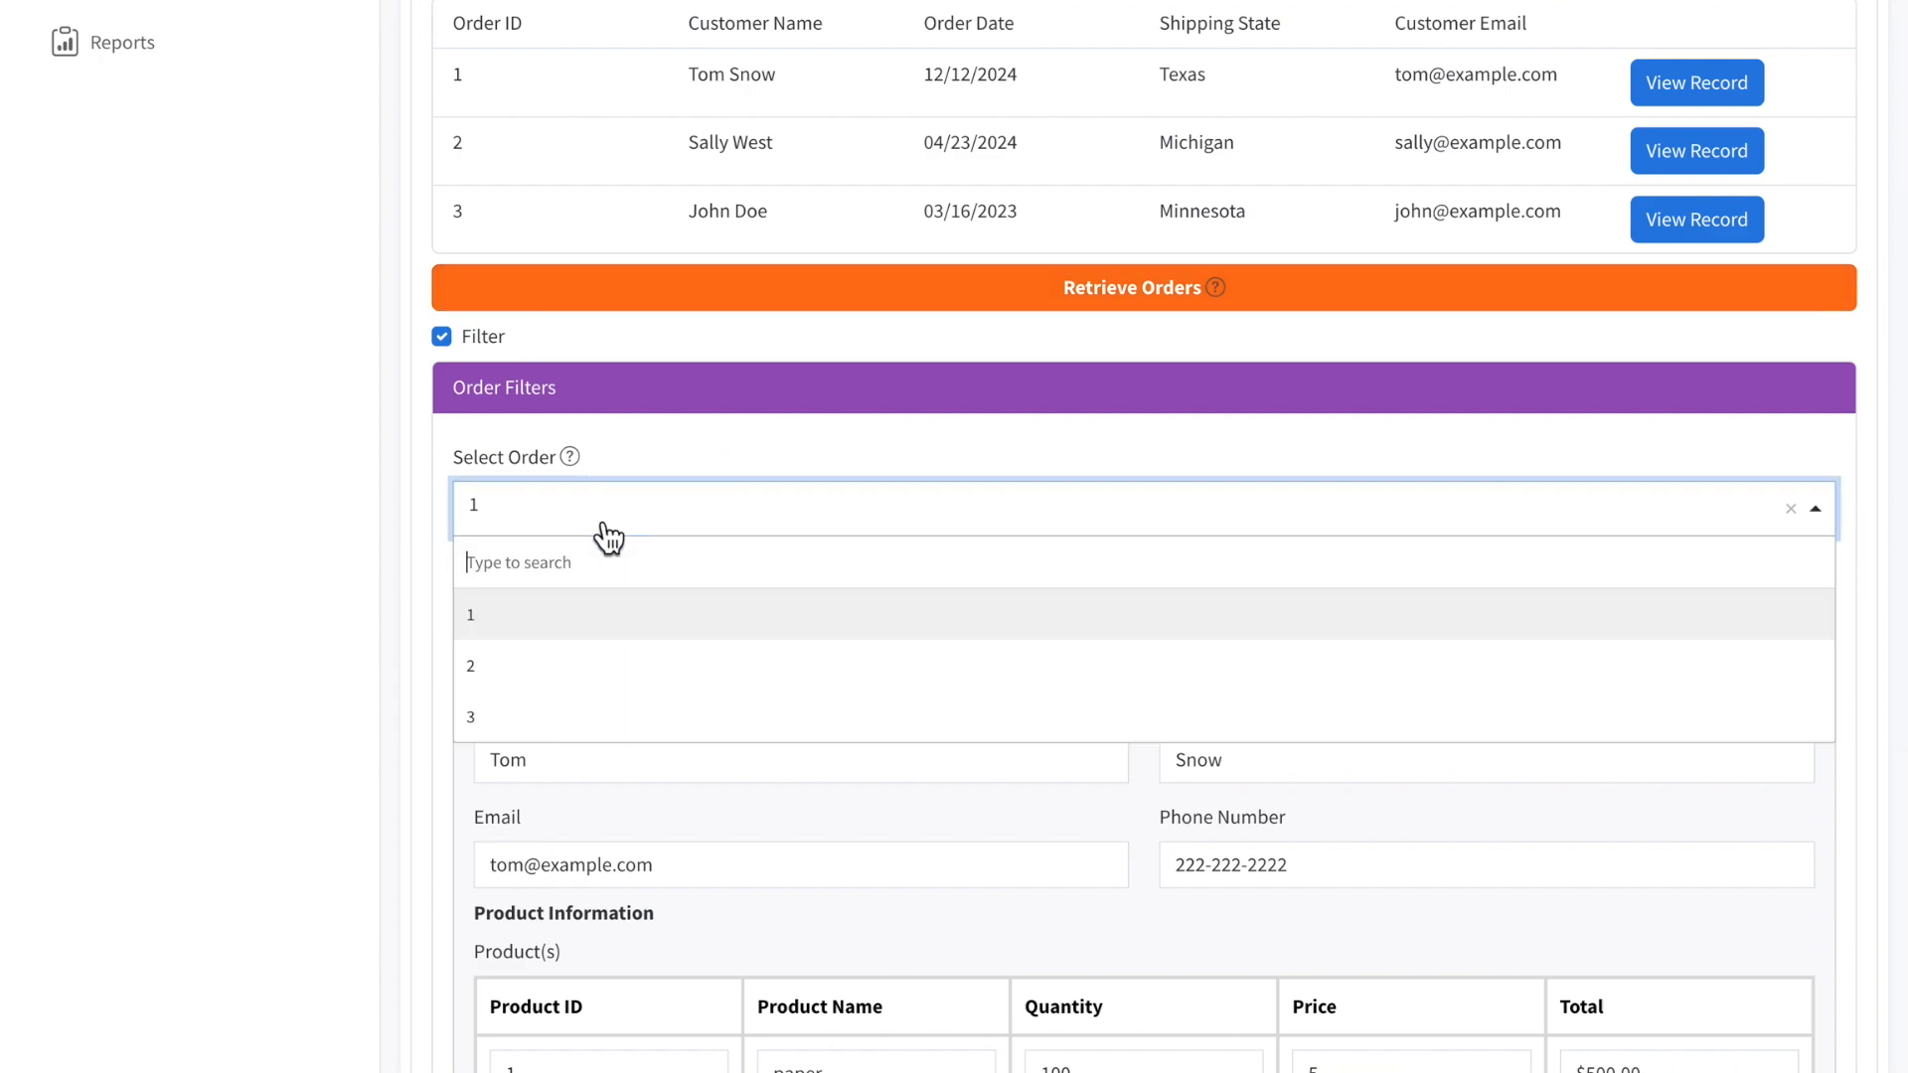
click(568, 660)
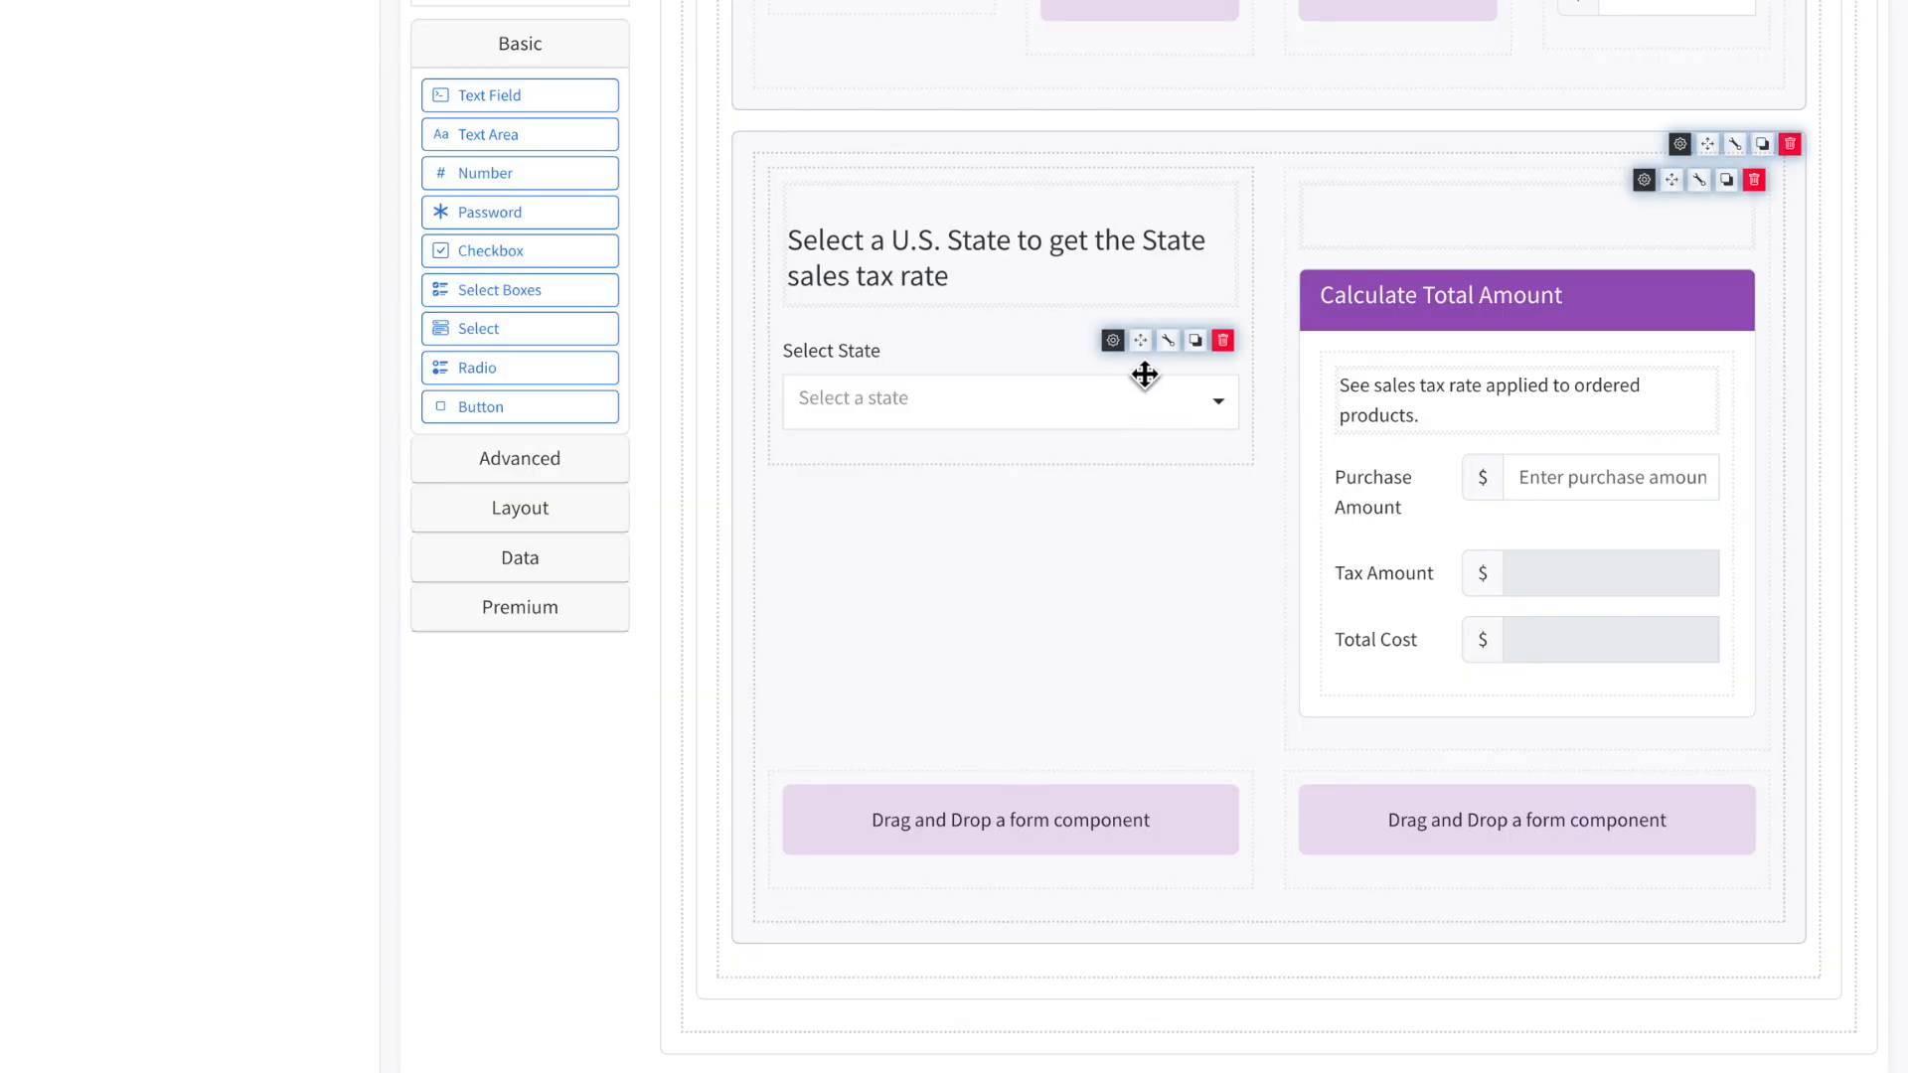
Step: Open the data settings of the Select State component in the state sales tax section
click(1114, 342)
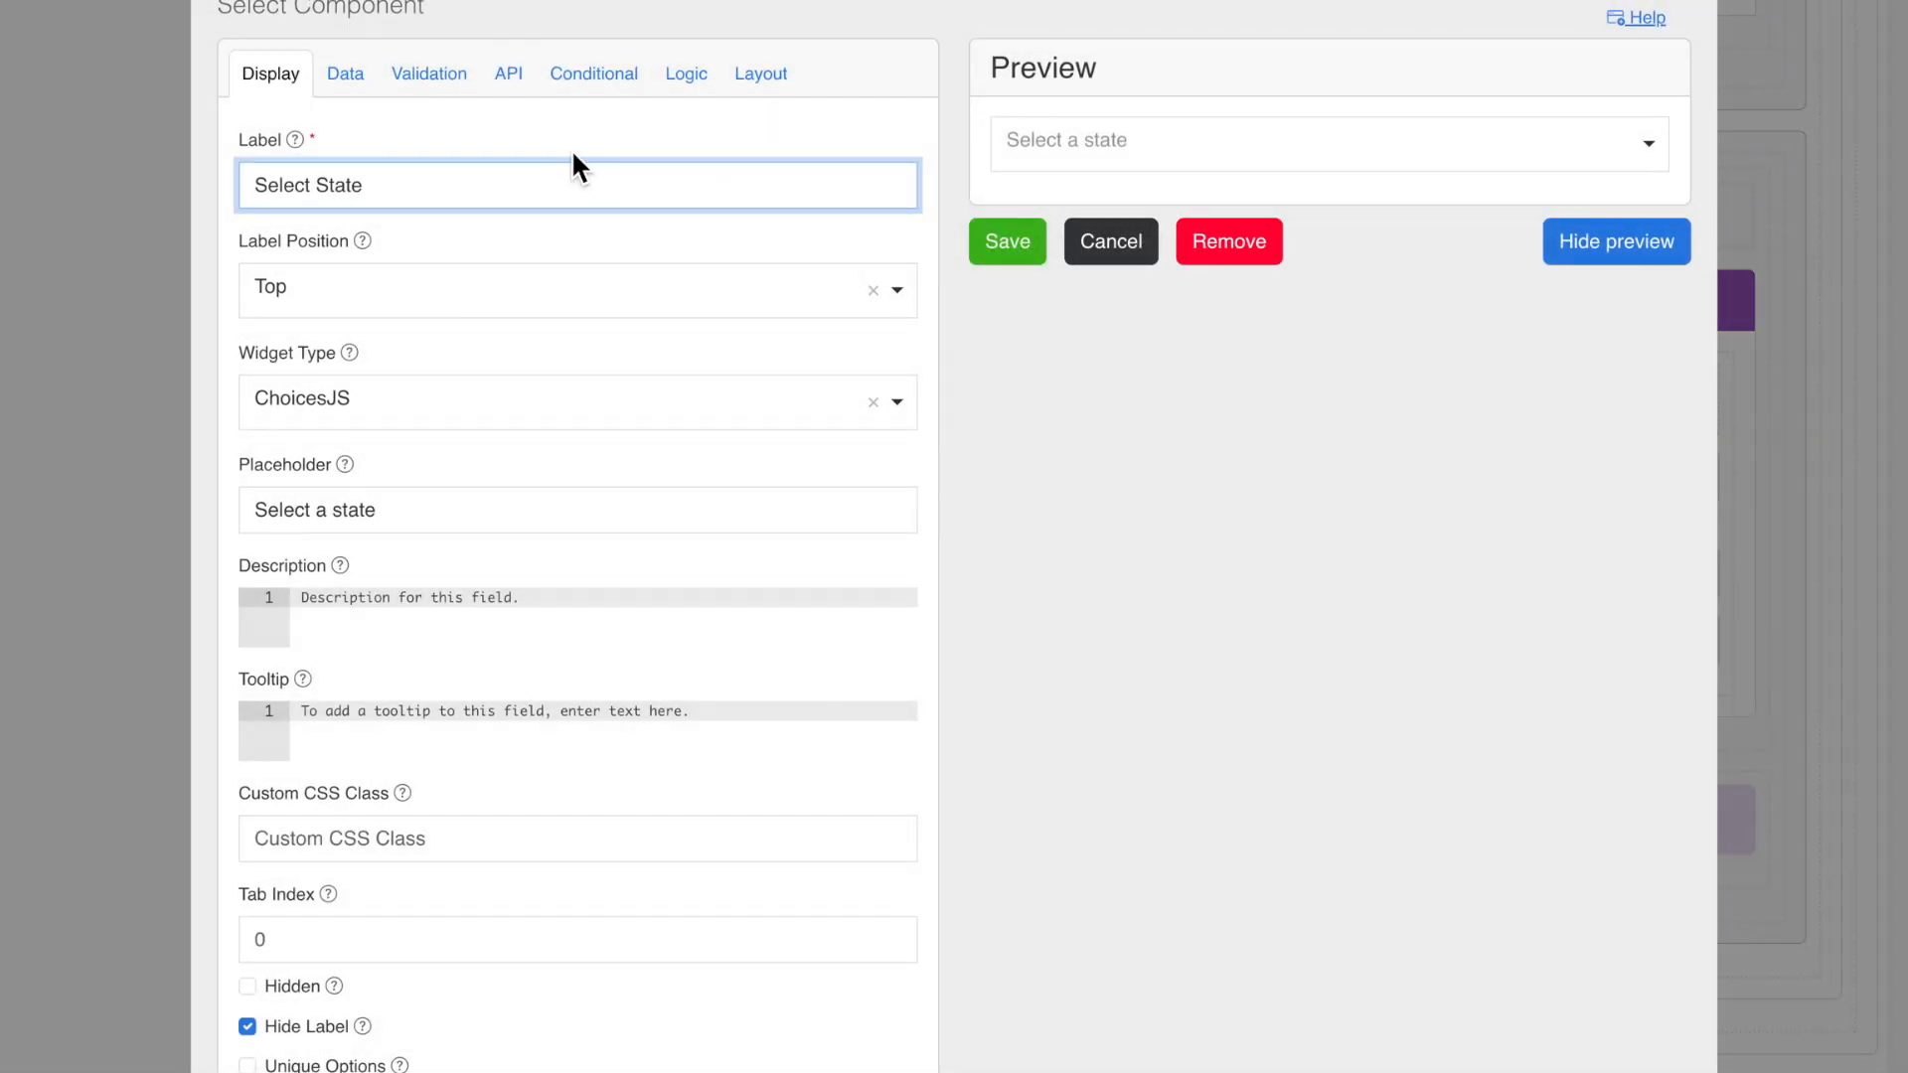
click(348, 77)
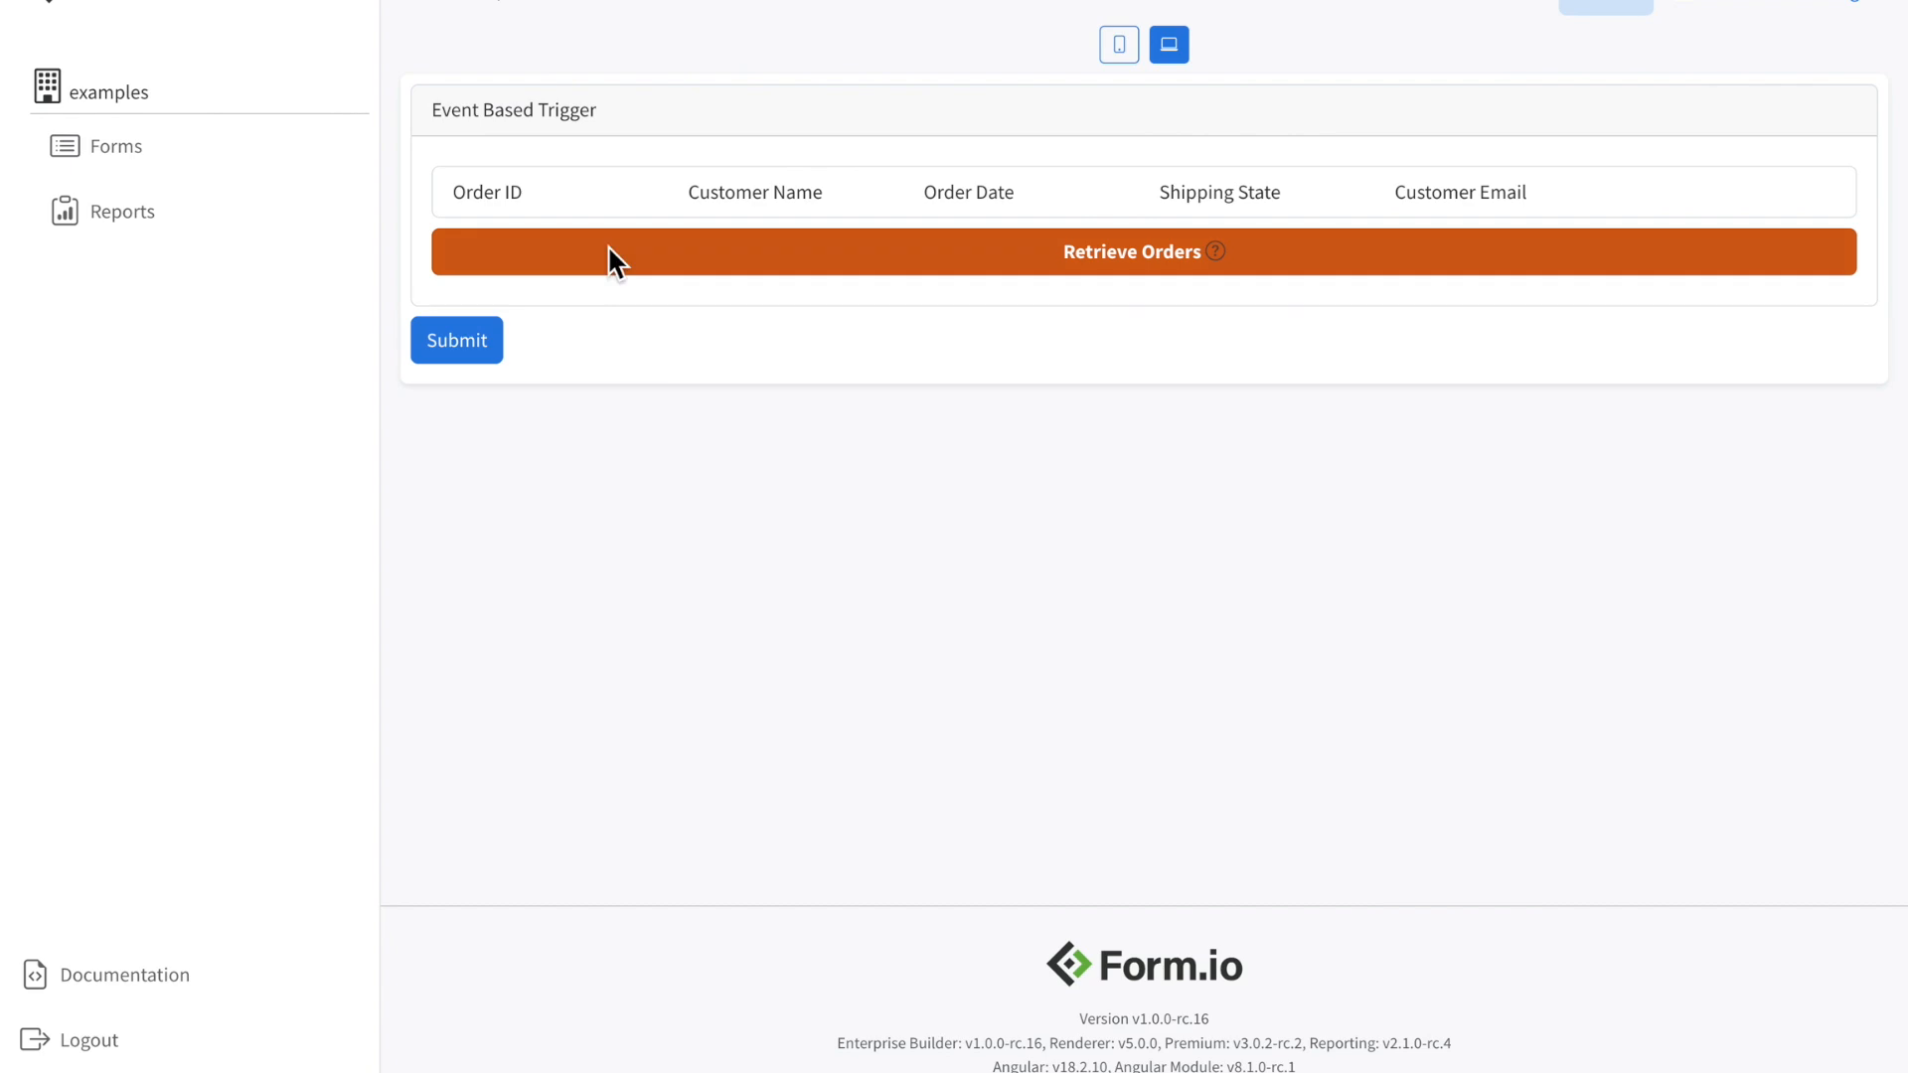
Step: Retrieve the orders, filter to order 1, and review its shipping state and Order Summary
click(621, 266)
click(491, 510)
click(506, 673)
click(525, 775)
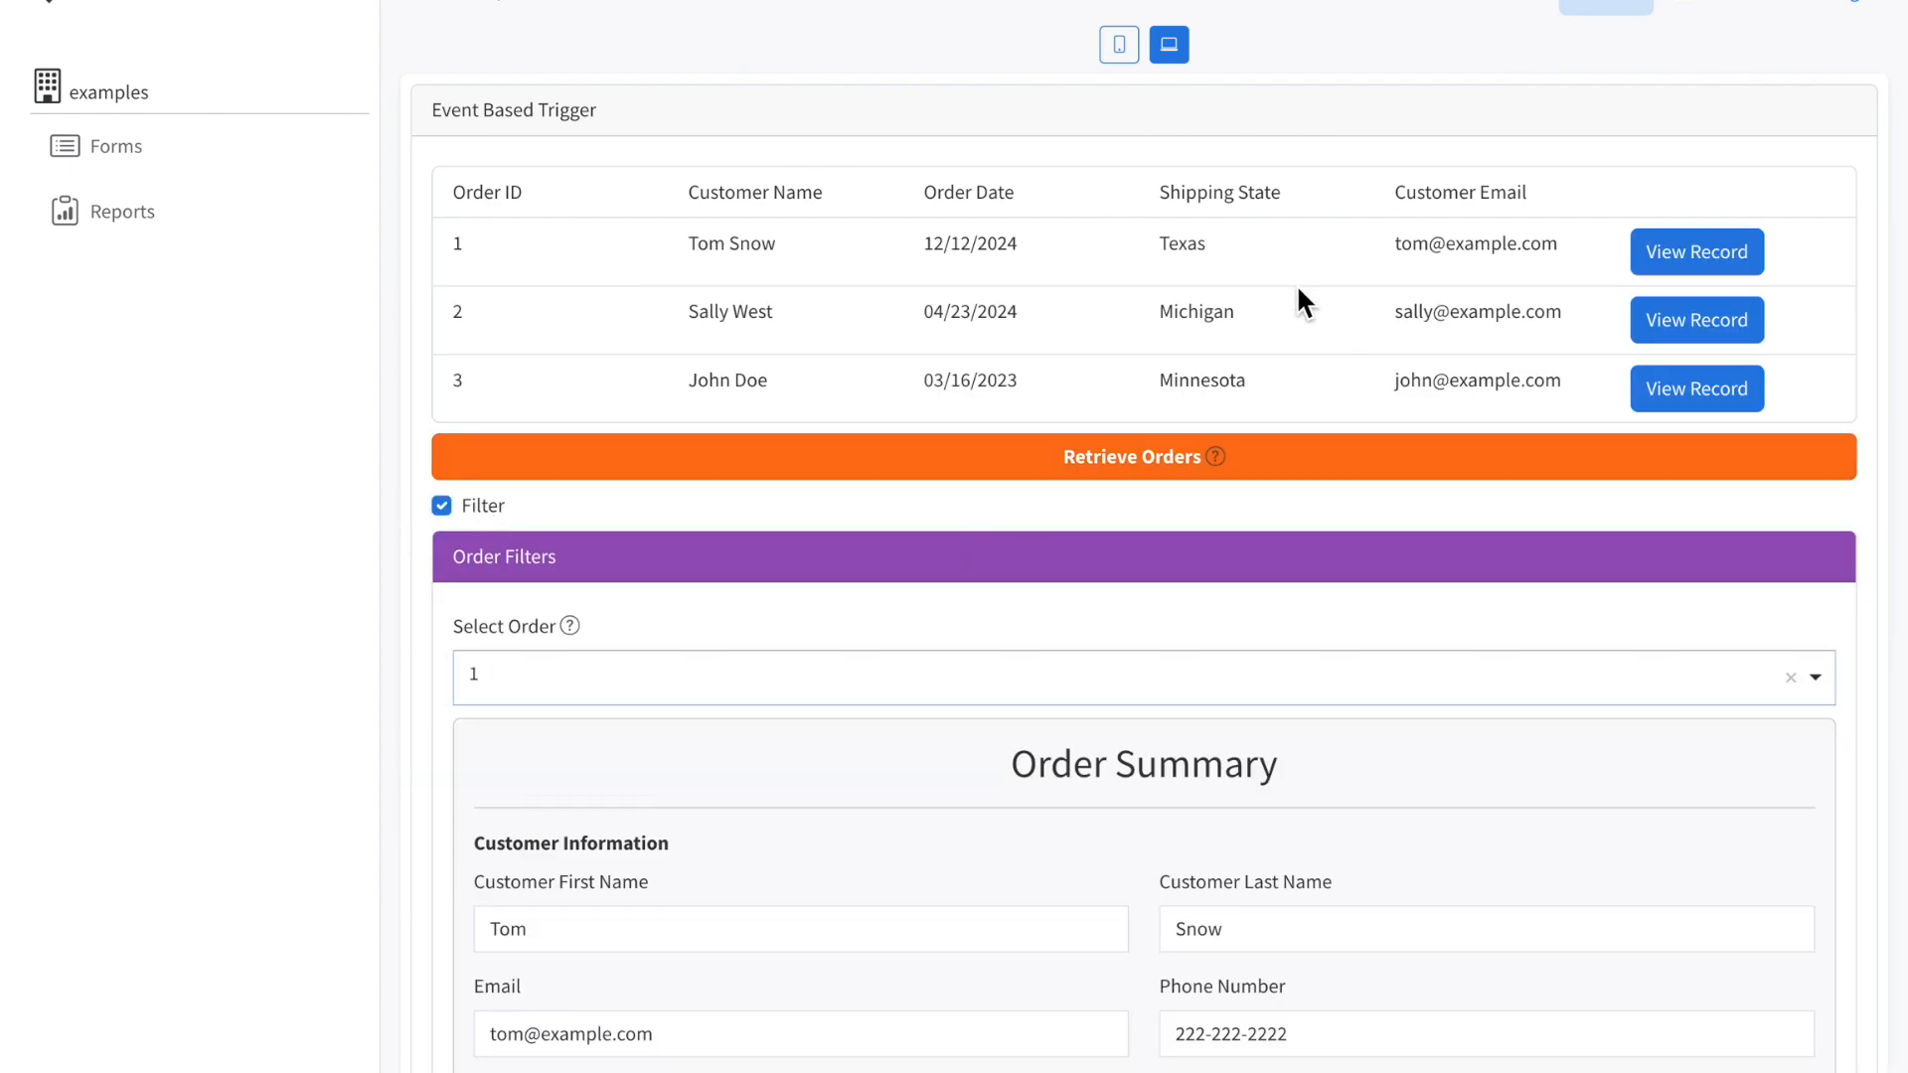
drag(1213, 256, 1158, 242)
scroll(1158, 248, down, 8)
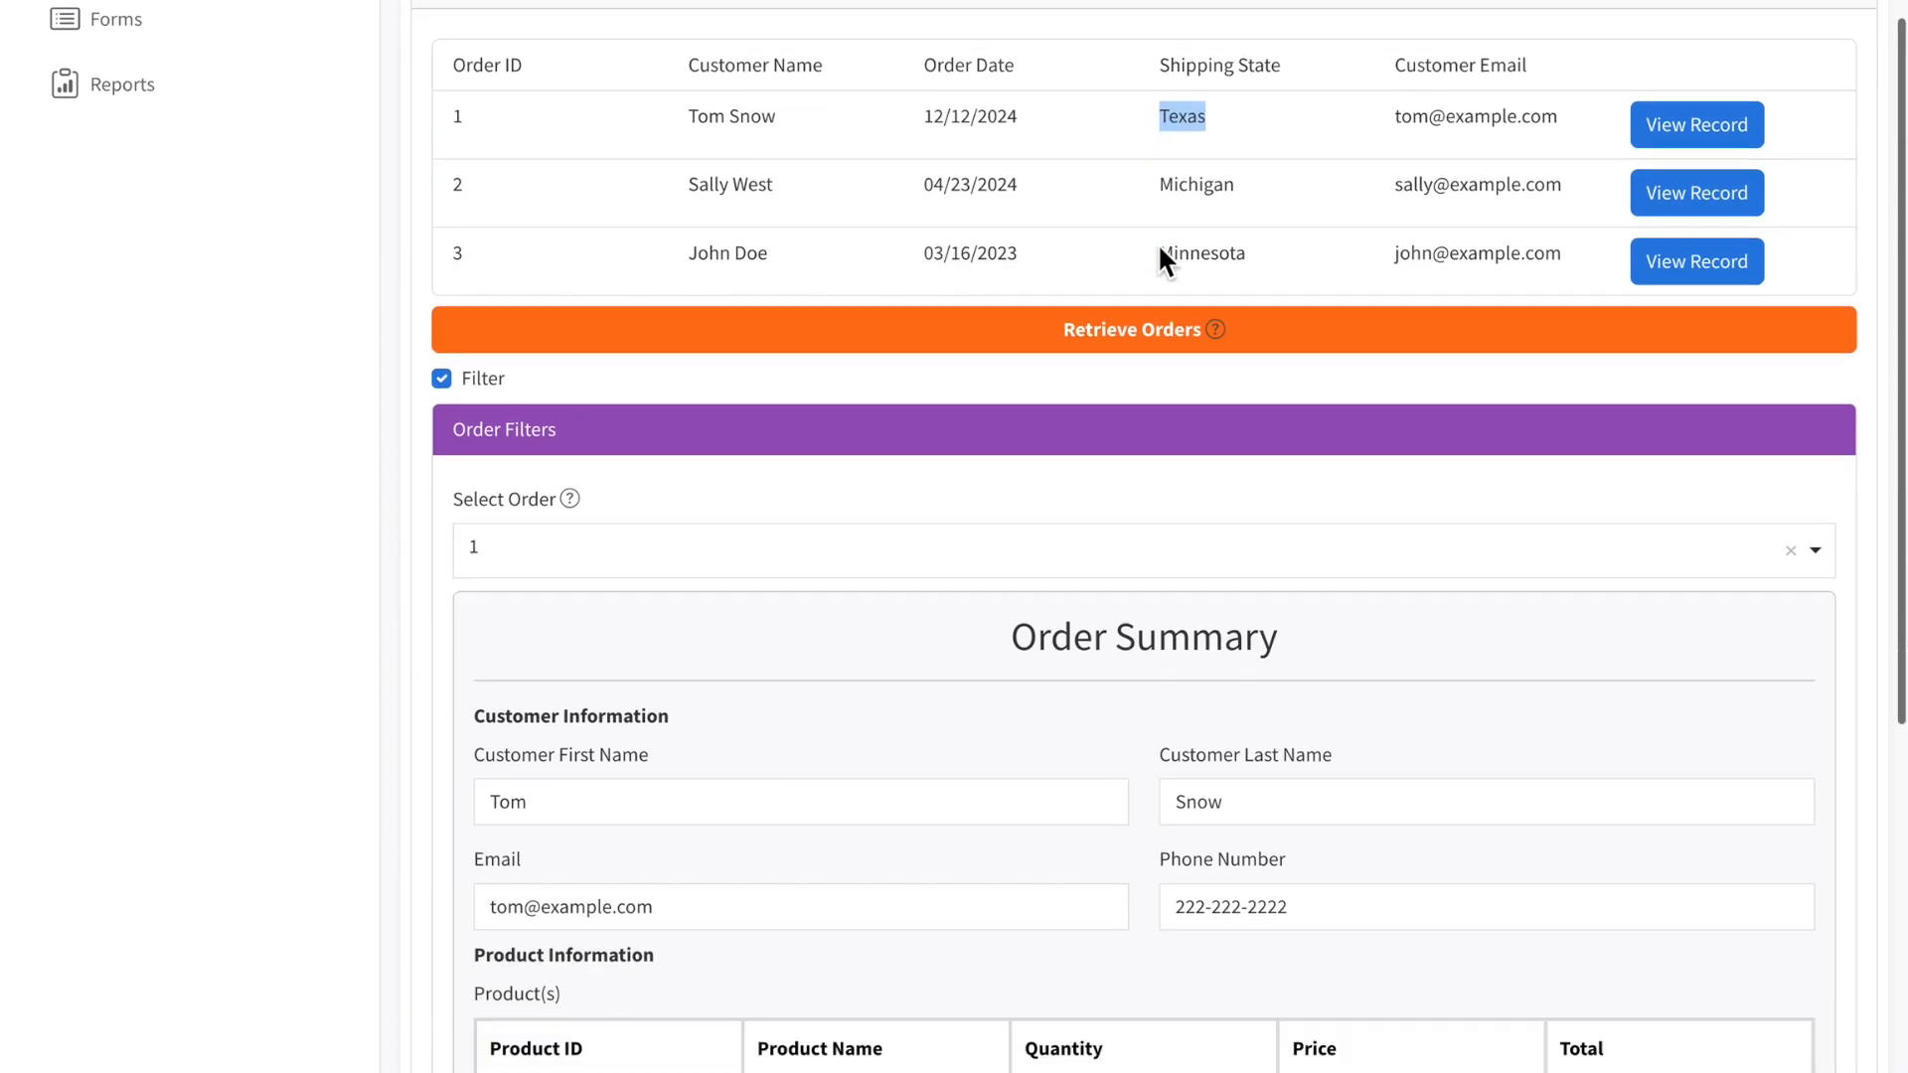
Step: Enable the State Sales Tax Calculater for order 1 and review the product totals, Grand Total and calculated tax amounts
click(671, 594)
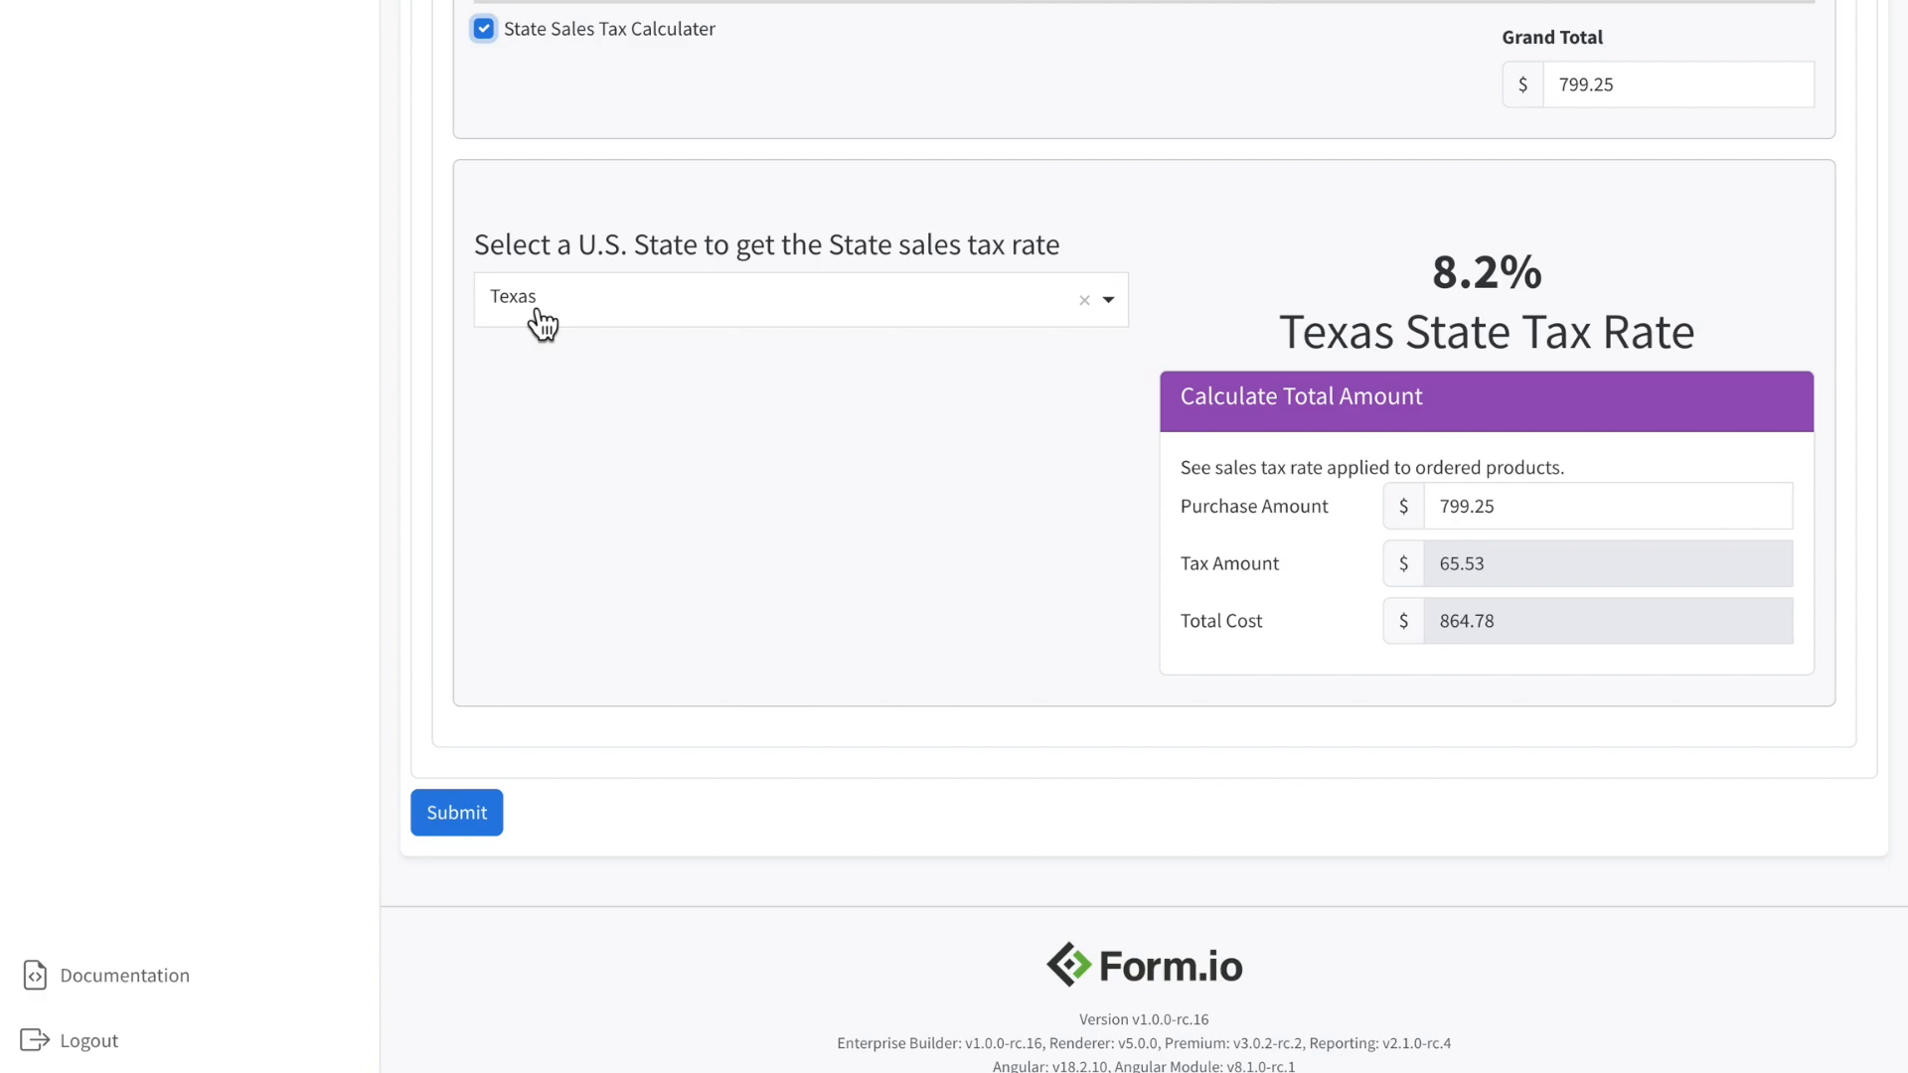
scroll(992, 441, up, 4)
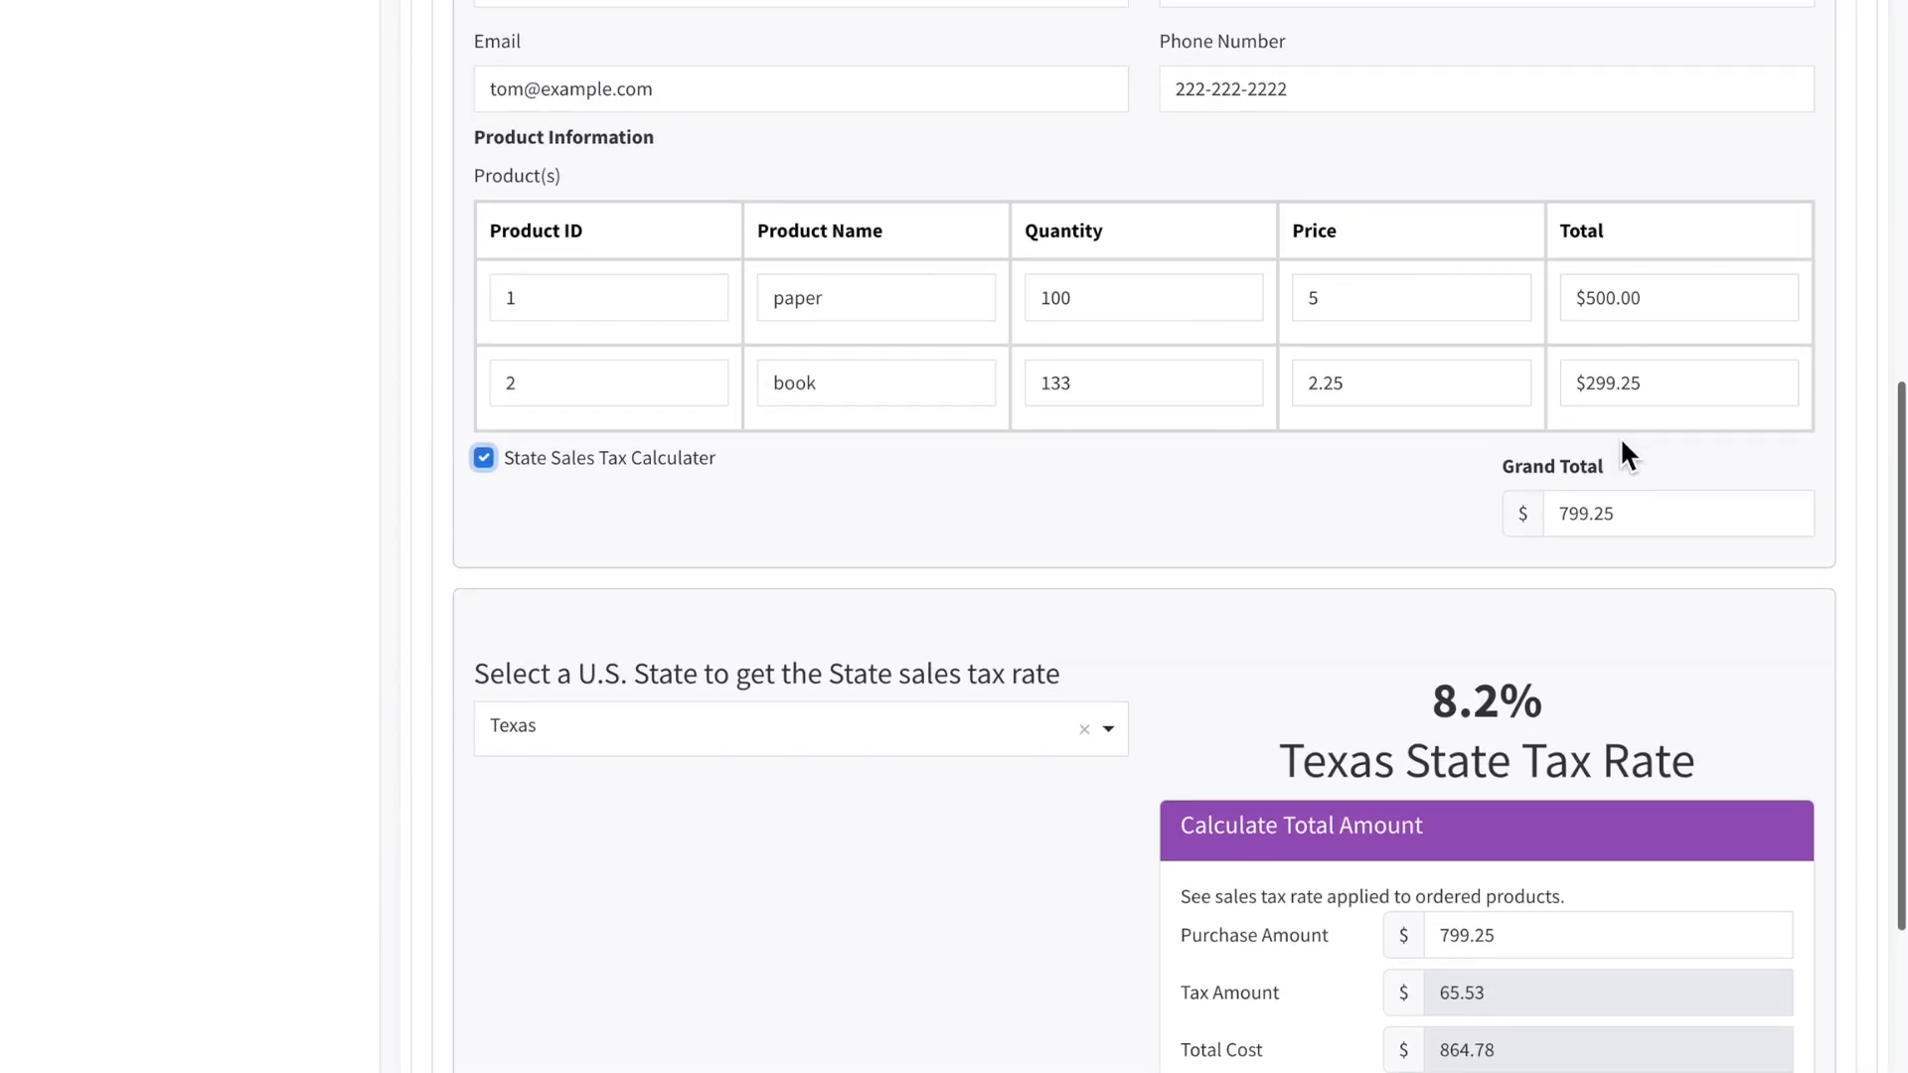
drag(1580, 383, 1707, 383)
drag(1580, 298, 1768, 308)
drag(1559, 514, 1746, 524)
click(1749, 524)
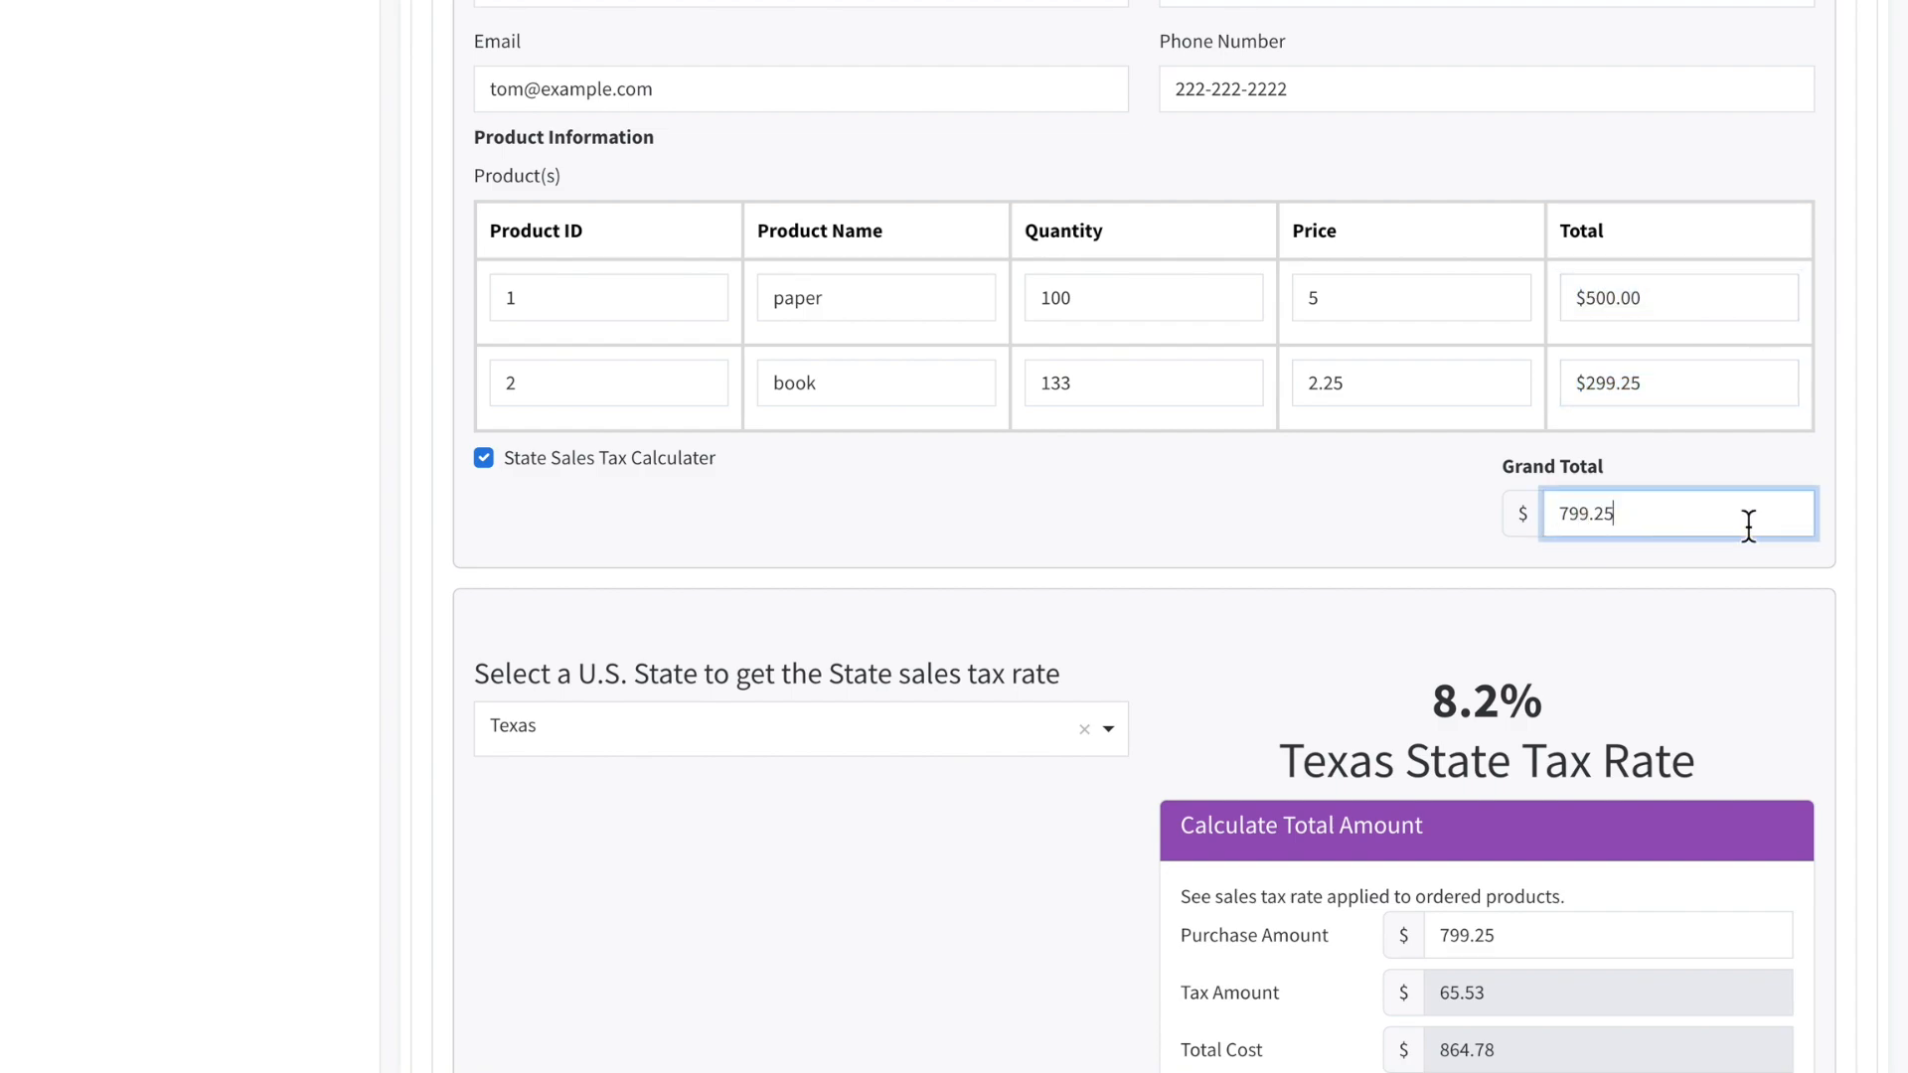
scroll(1749, 524, down, 2)
drag(1511, 835, 1476, 834)
click(1476, 822)
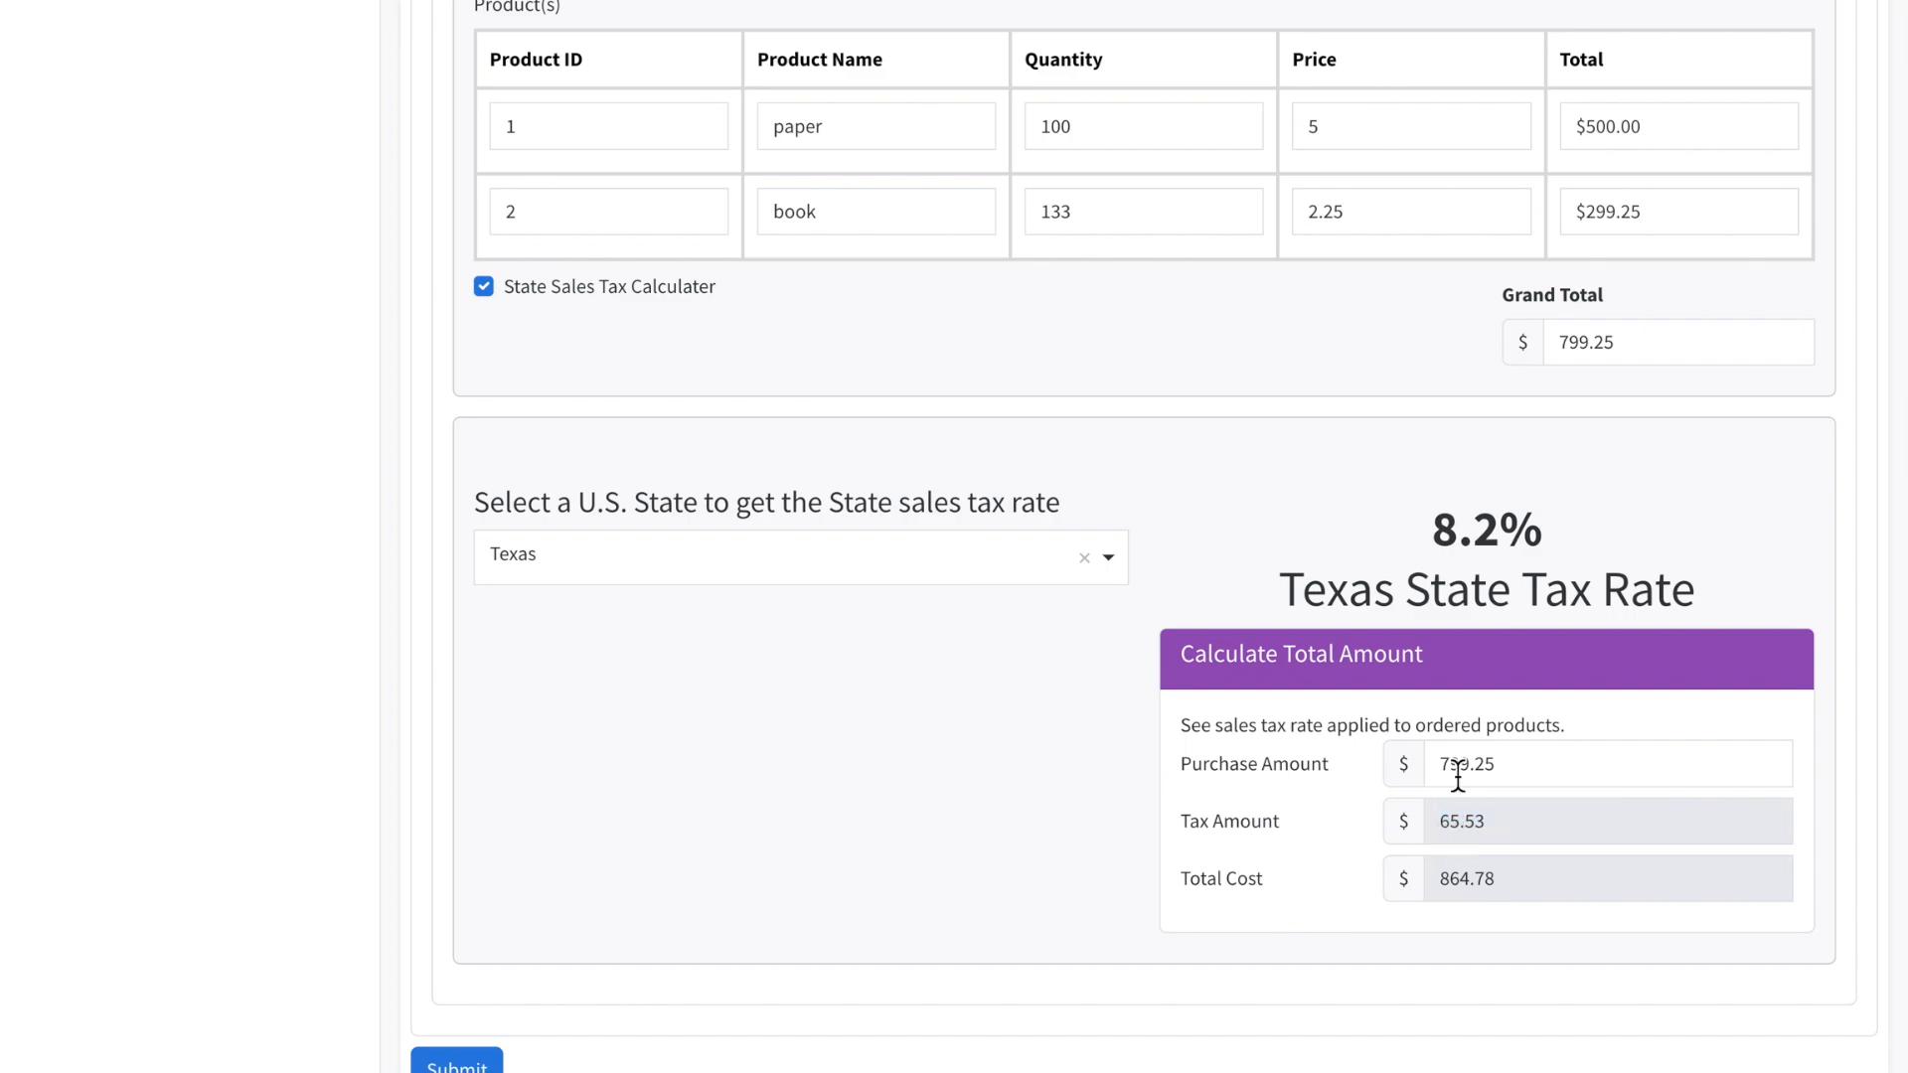
Step: Change the U.S. state used for the sales tax rate to California, and reopen the list of states
click(790, 576)
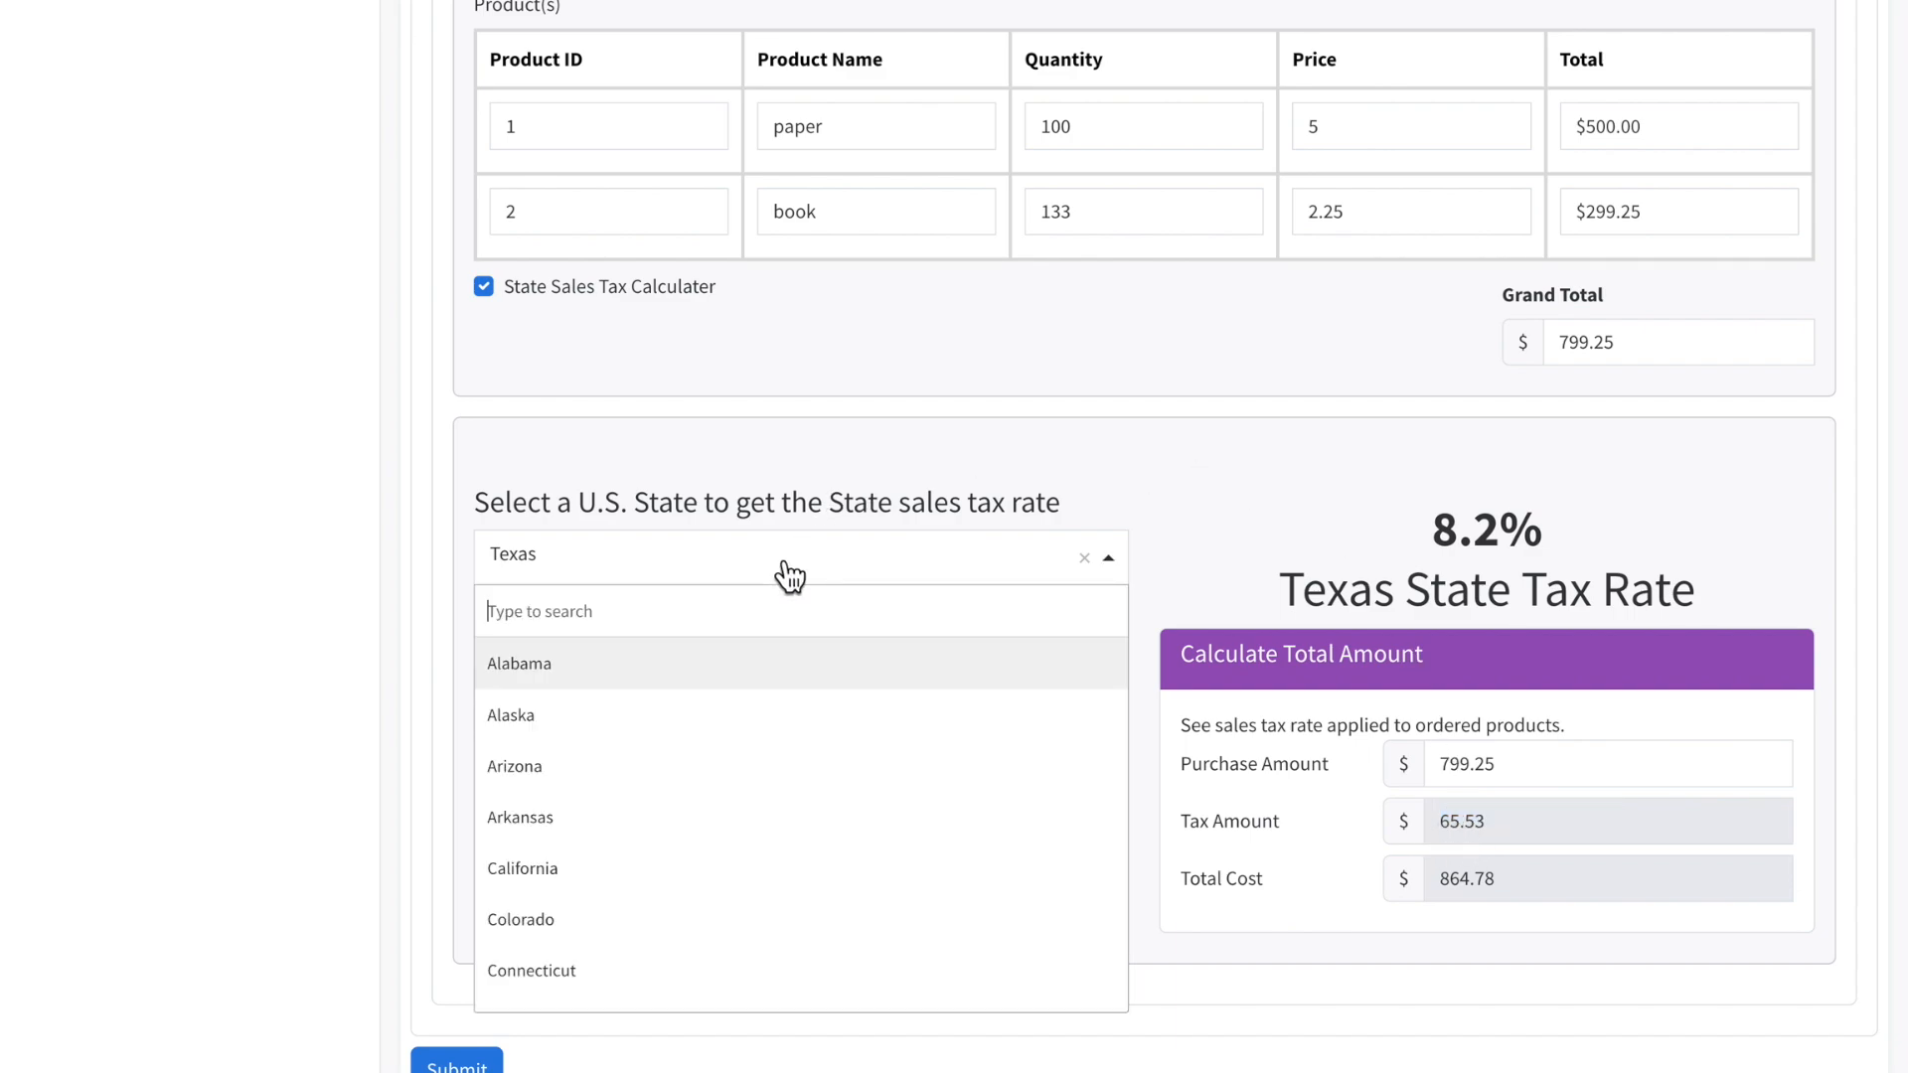
click(715, 870)
click(675, 562)
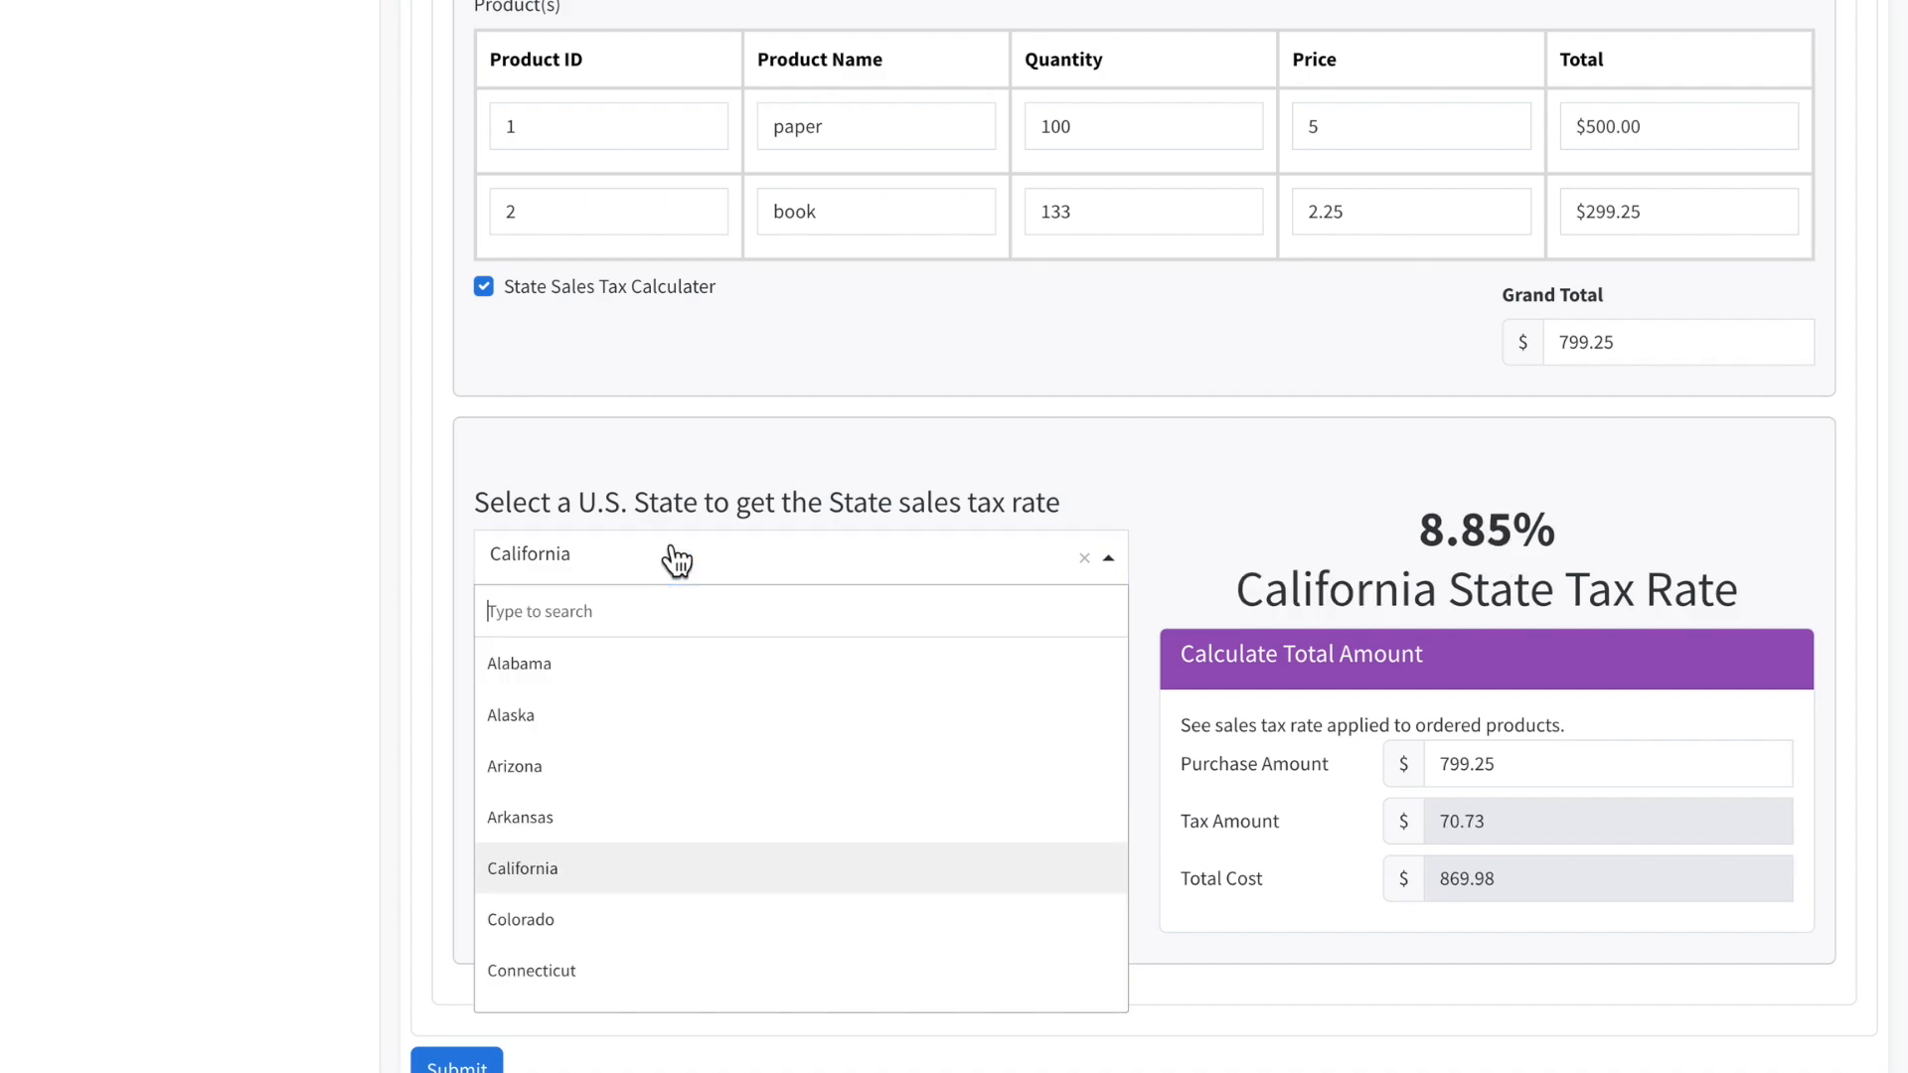